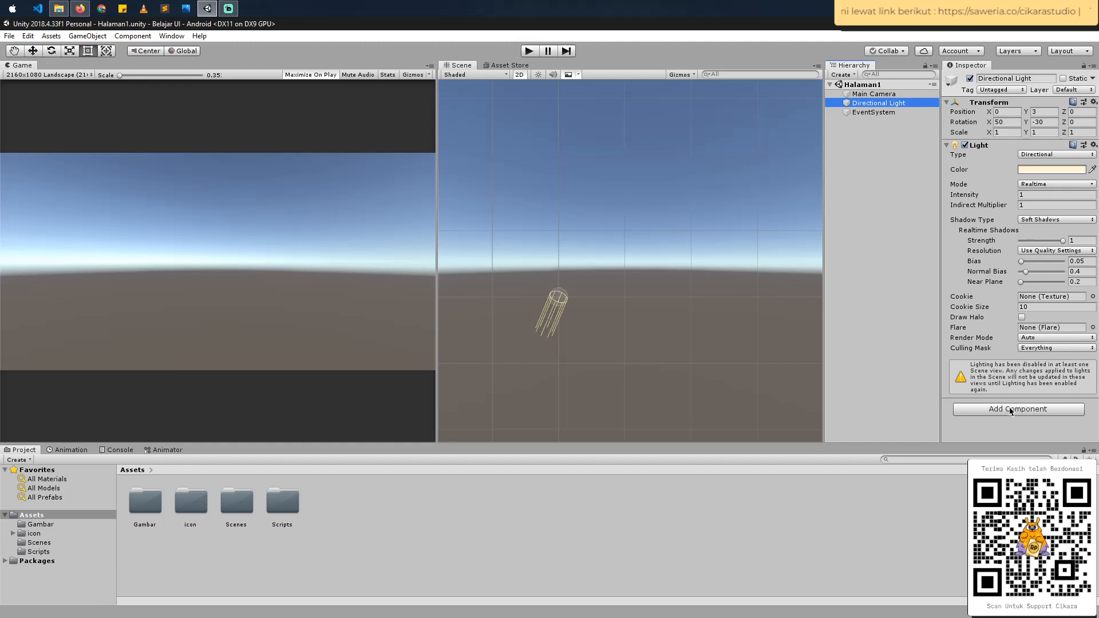
- Switch to the Food POS Dark design in Figma and examine the homepage sidebar's layout
click(1010, 409)
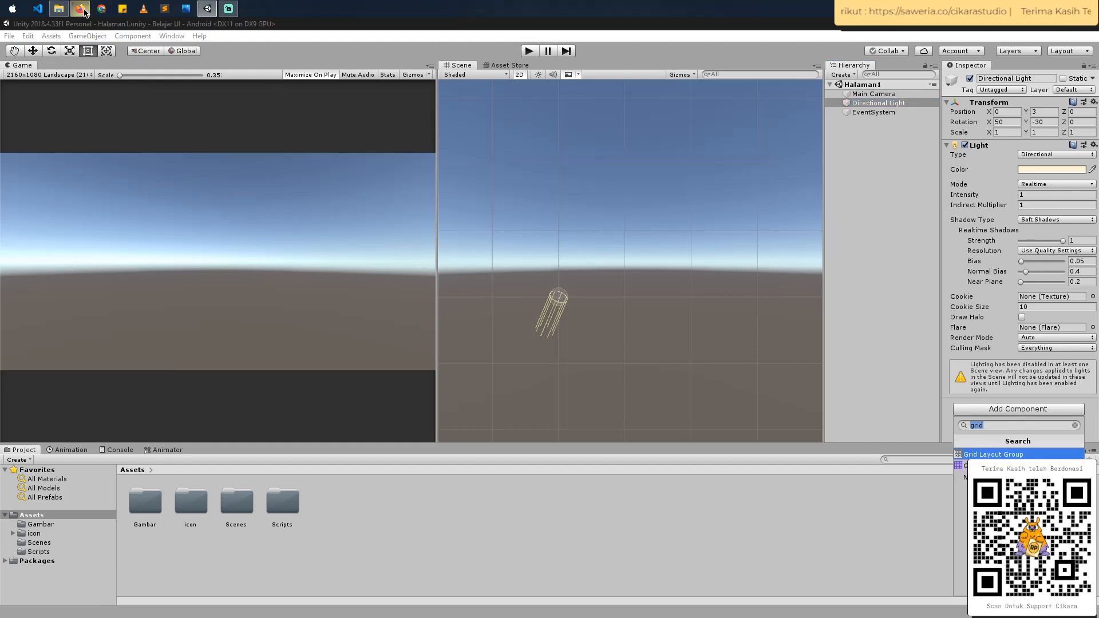
mouse_move(84, 12)
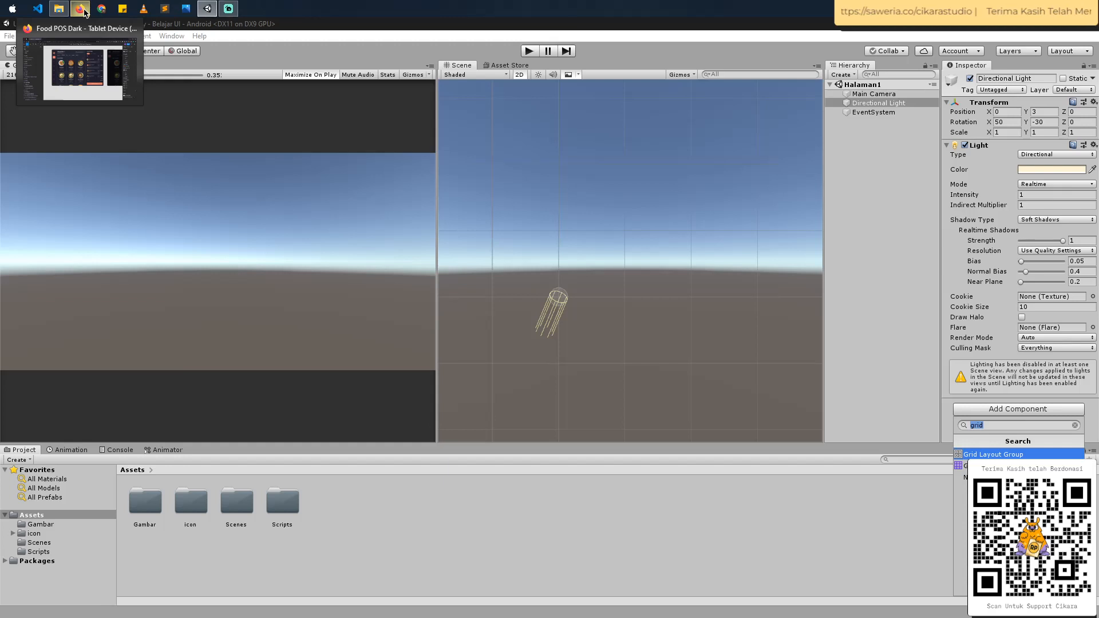
click(84, 12)
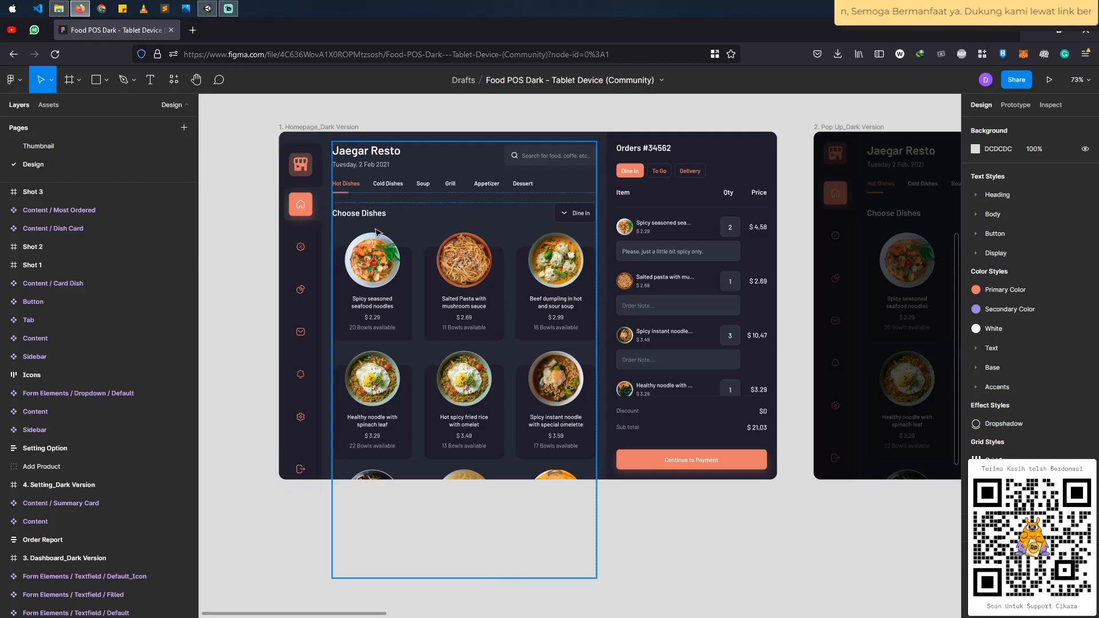
drag(250, 138, 330, 505)
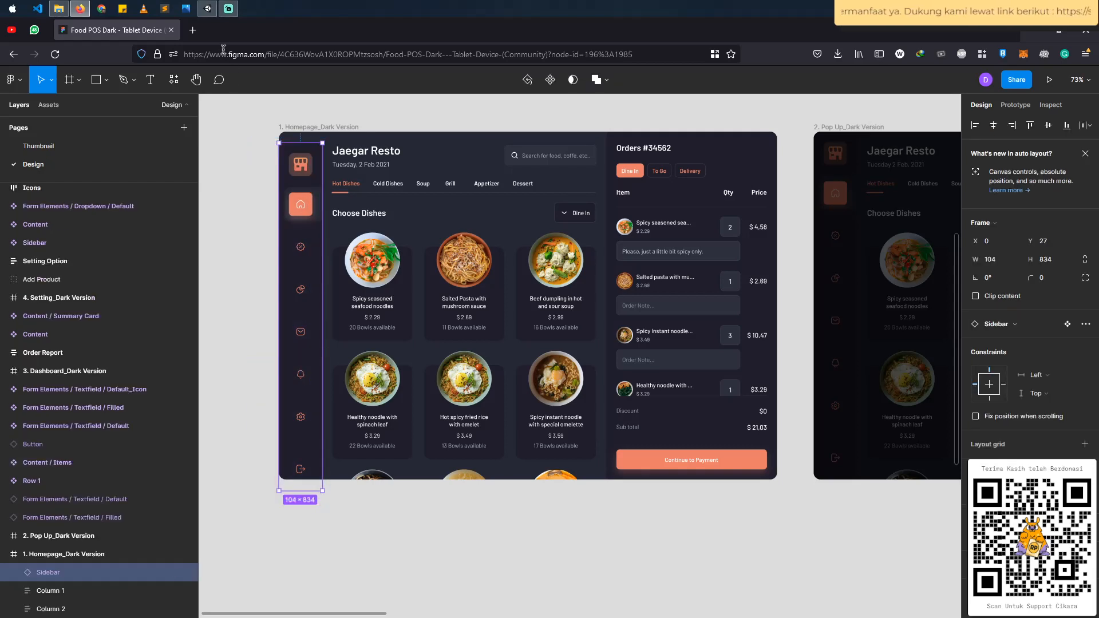
click(207, 9)
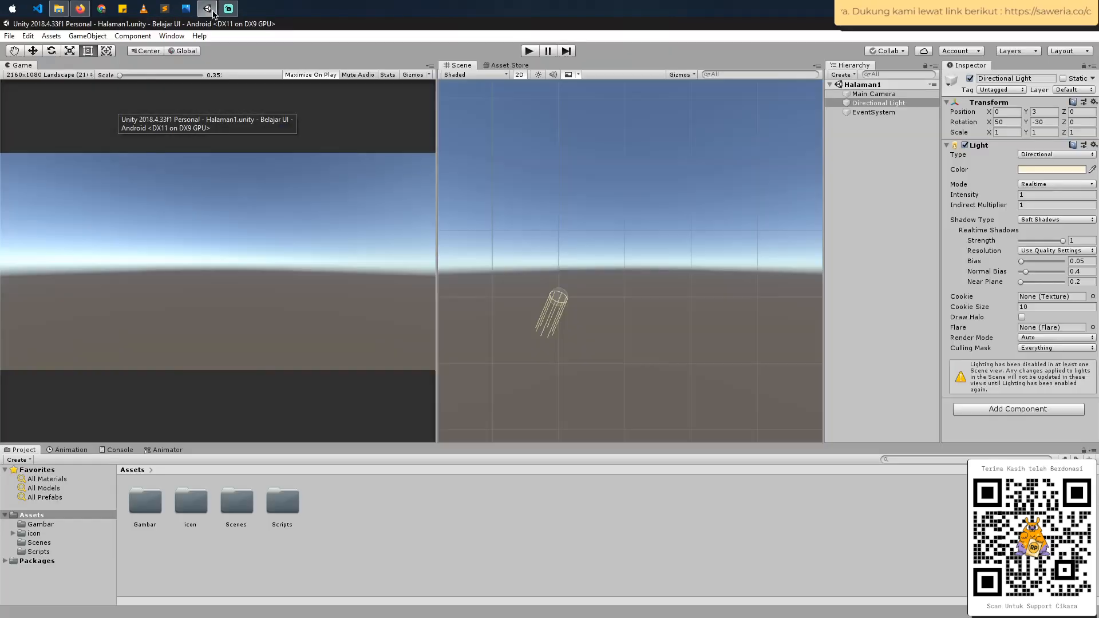
- Add a UI Image to the Halaman1 scene in Unity
right_click(868, 135)
mouse_move(935, 300)
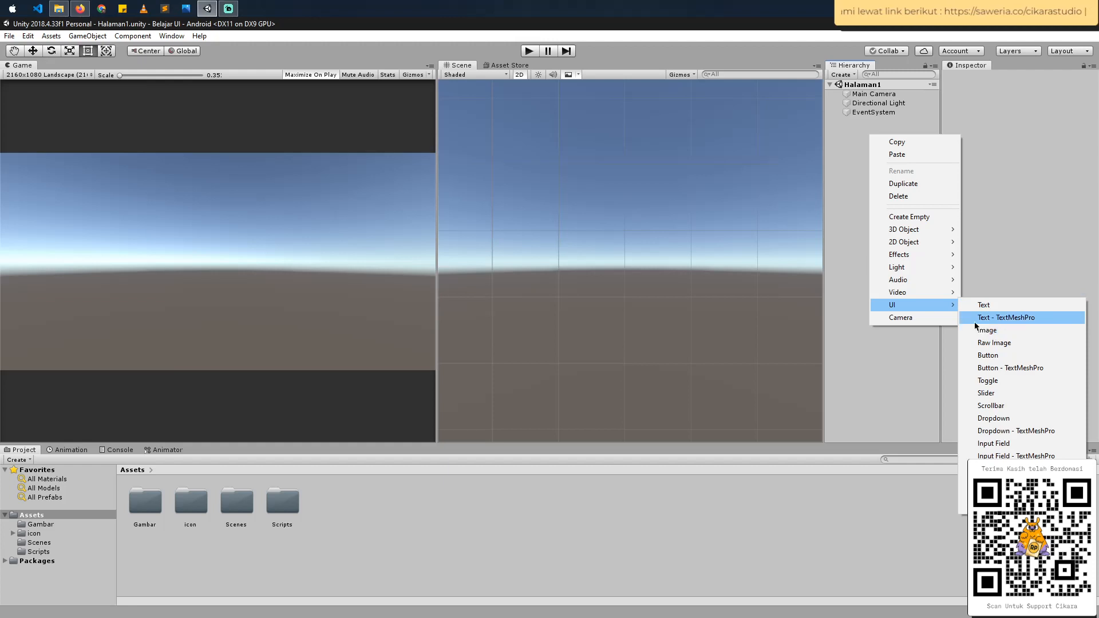
click(990, 331)
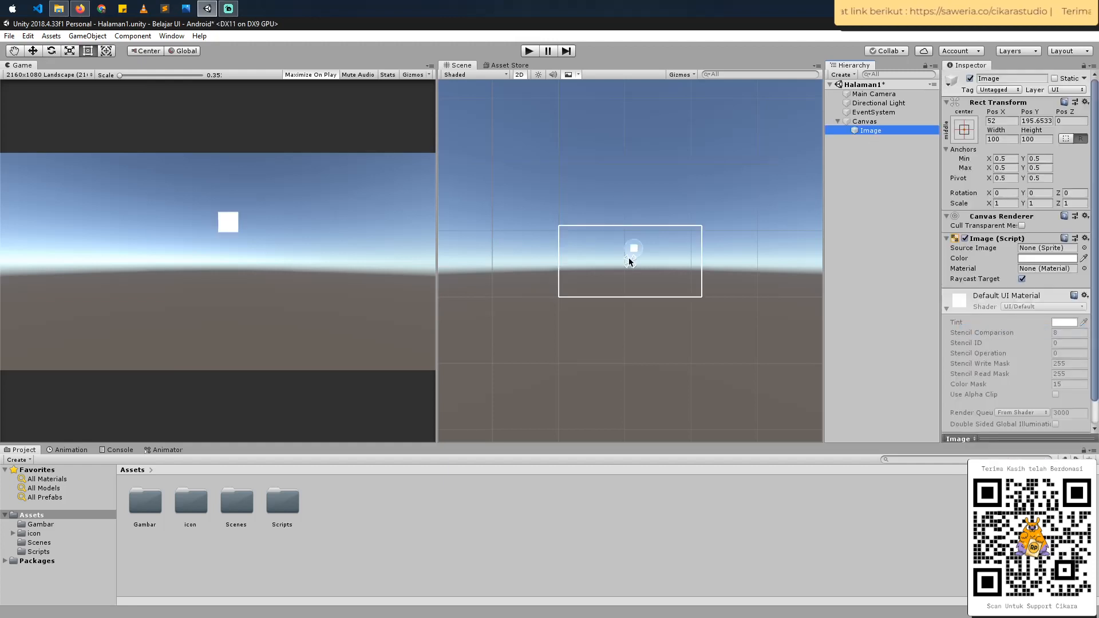
- Move and stretch the image to cover the whole canvas, about 2160 by 1098, and save the scene
key(w)
scroll(632, 257, up, 2)
drag(634, 244, 797, 377)
key(t)
scroll(568, 232, up, 5)
scroll(715, 312, down, 3)
drag(720, 304, 761, 299)
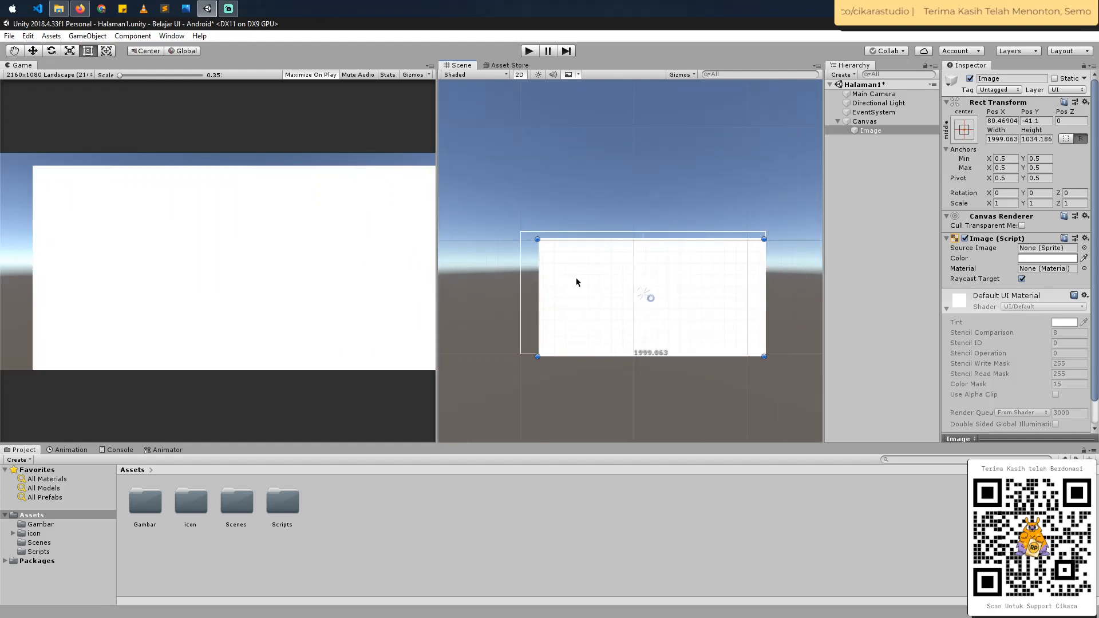
drag(537, 238, 519, 232)
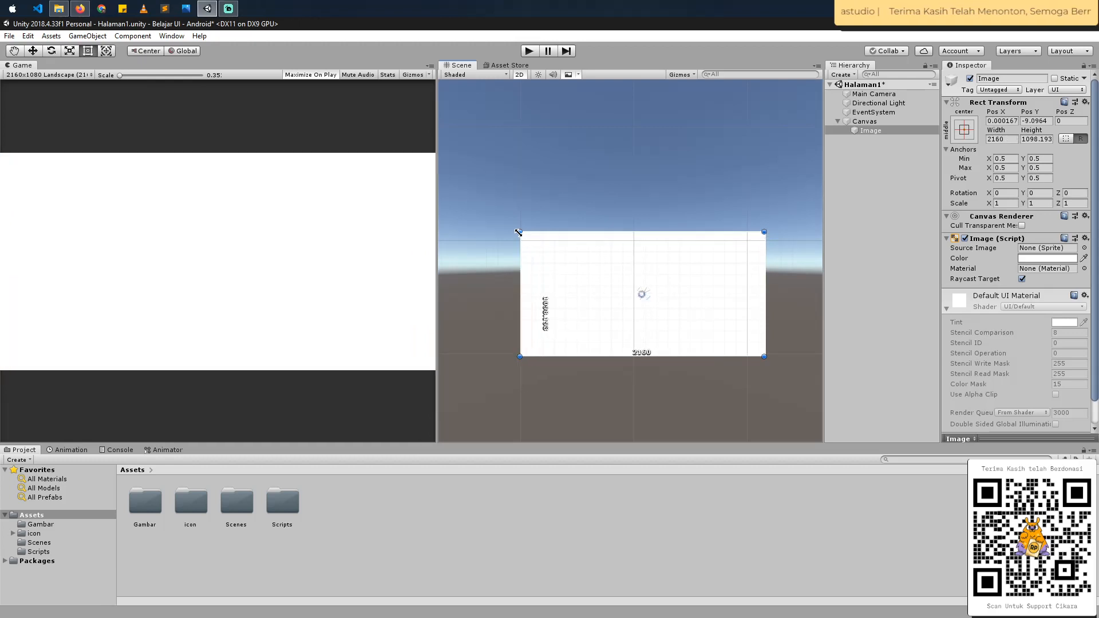
key(ctrl+s)
- Rename the full-canvas image to background and colour it mid grey, with red and green at 154
right_click(878, 130)
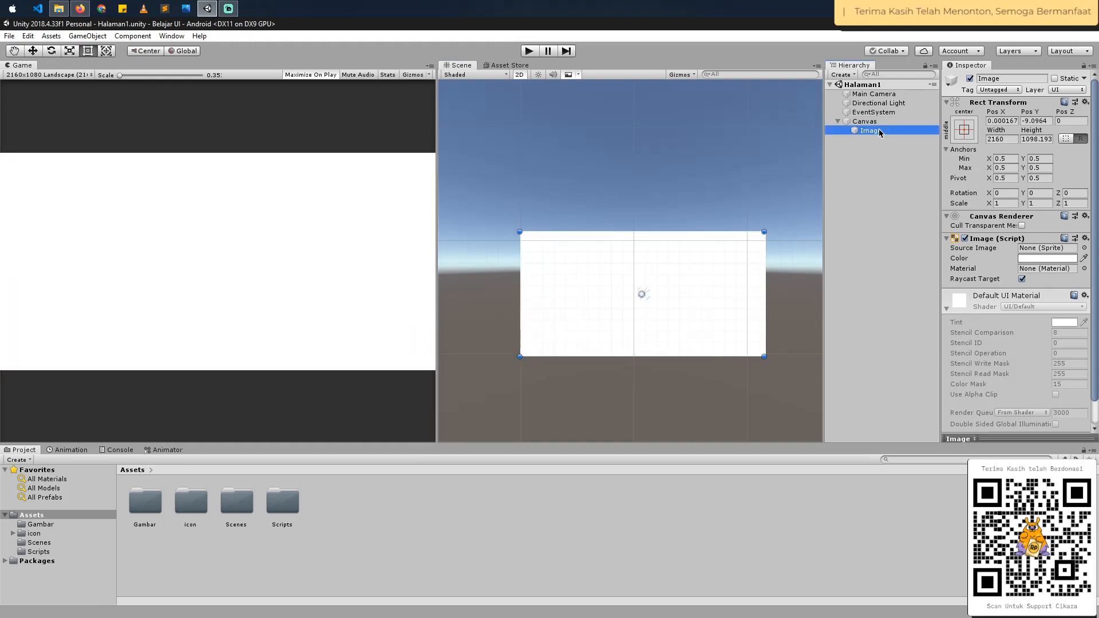
click(922, 169)
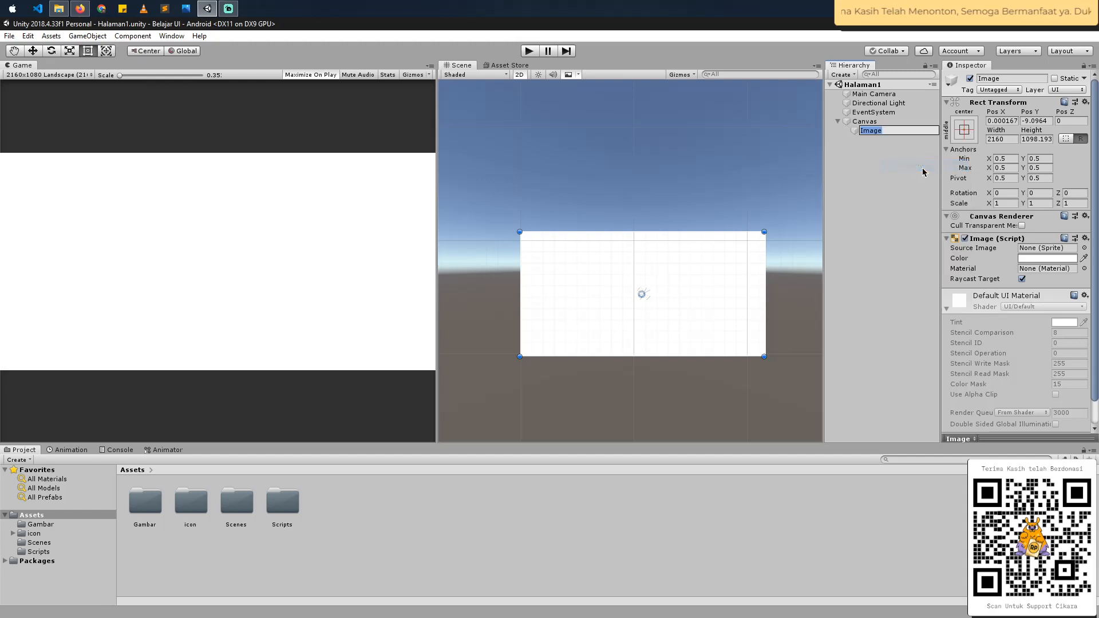
text(back)
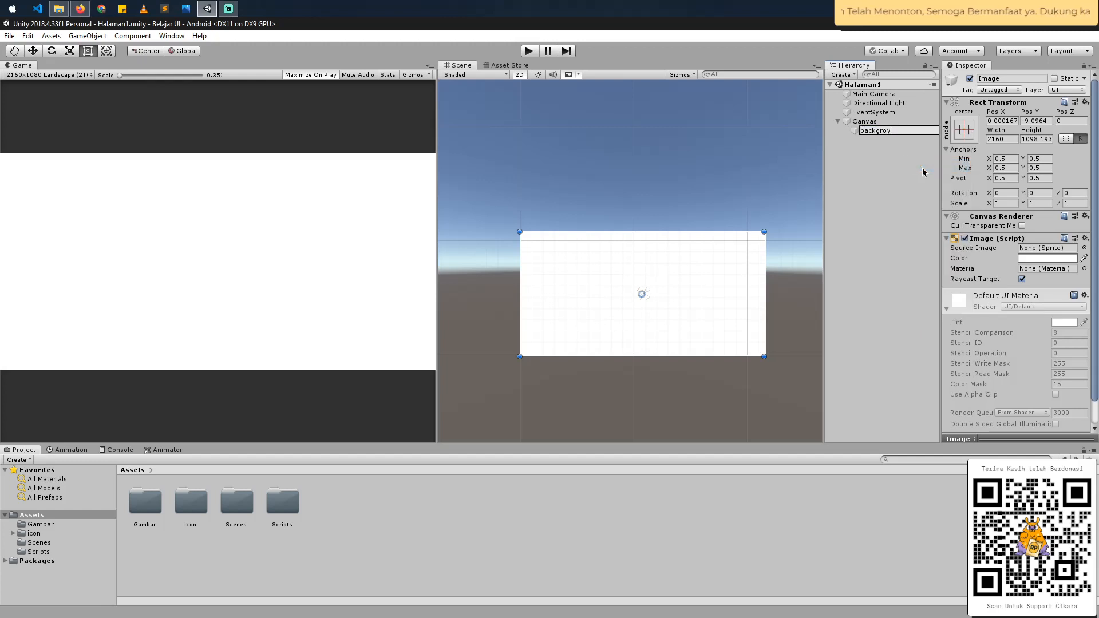
text(ground)
key(Return)
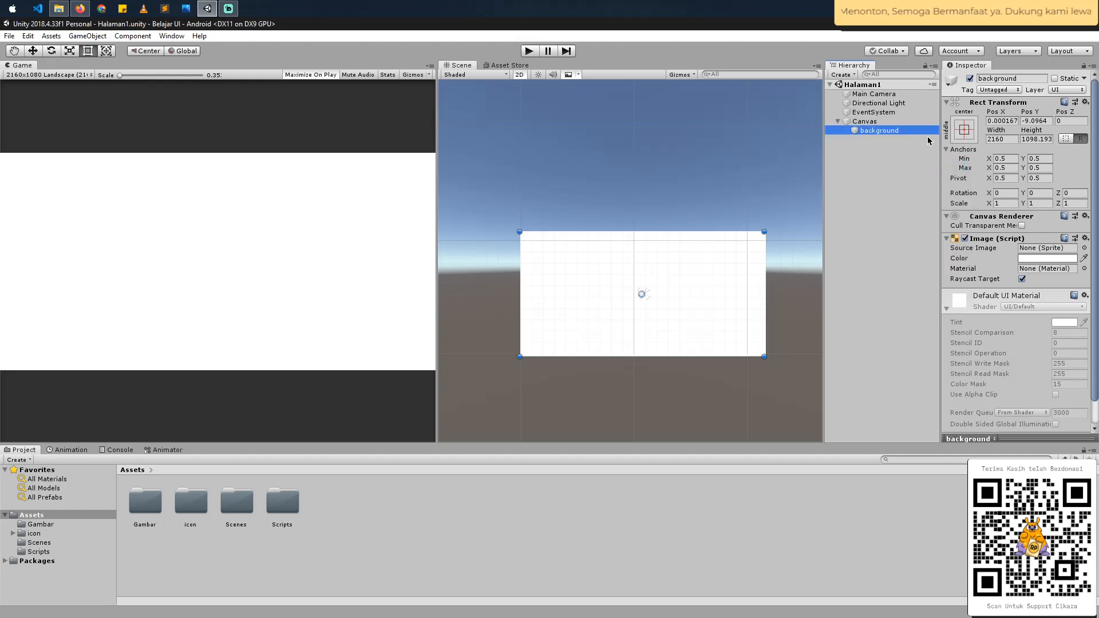
click(1055, 263)
click(1009, 345)
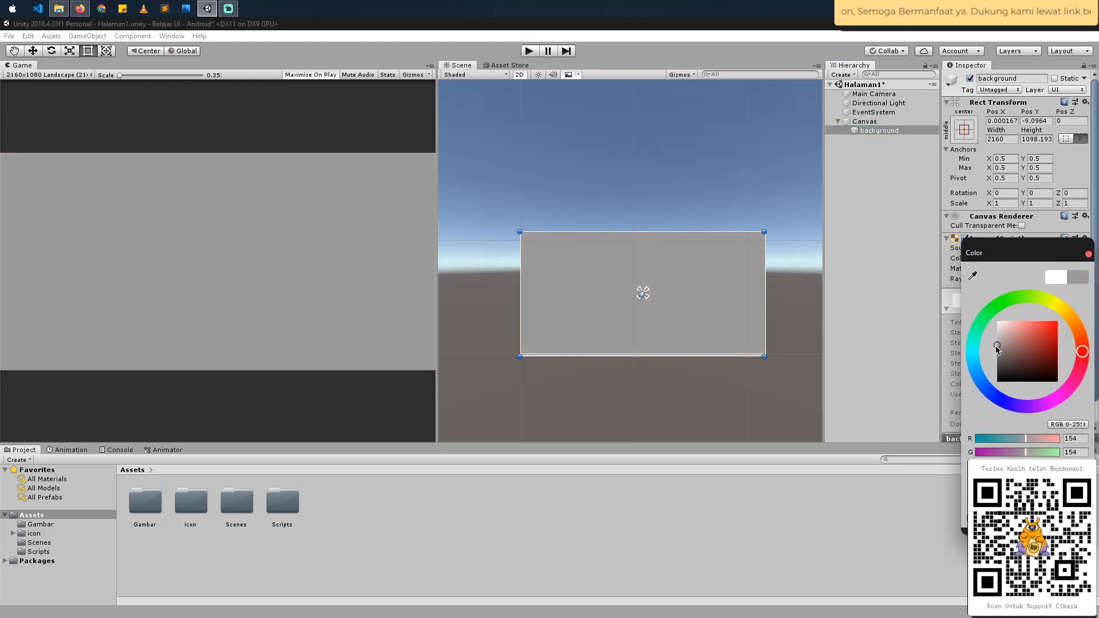
- Add a second UI Image under the Canvas and shape it into a full-height sidebar strip along the canvas's left edge, about 181 by 1098
click(870, 128)
right_click(870, 128)
mouse_move(895, 292)
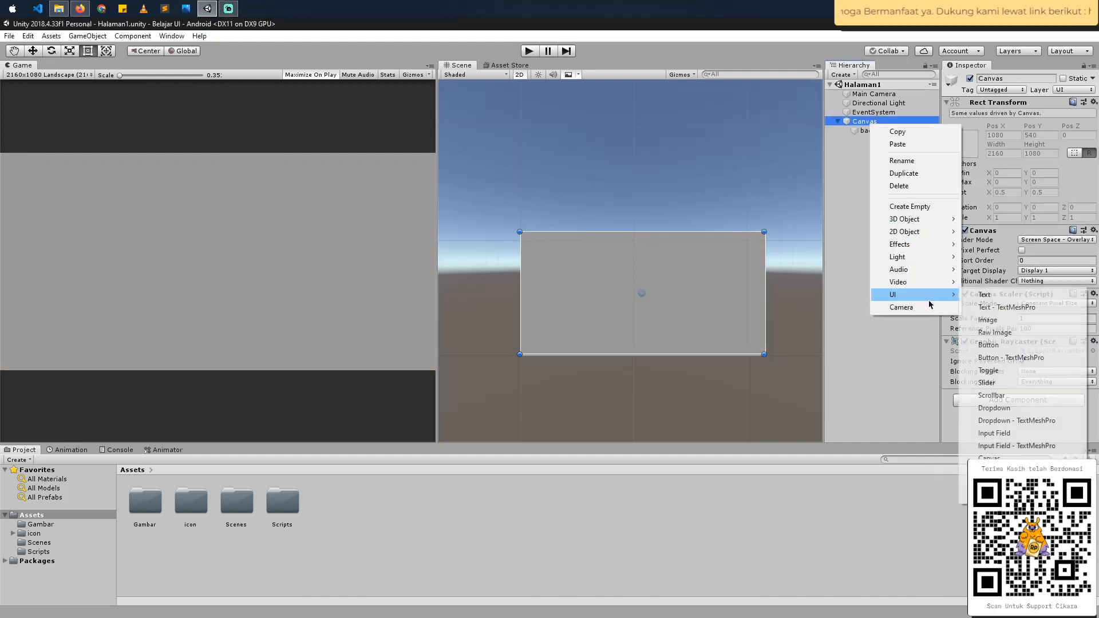
click(992, 316)
key(w)
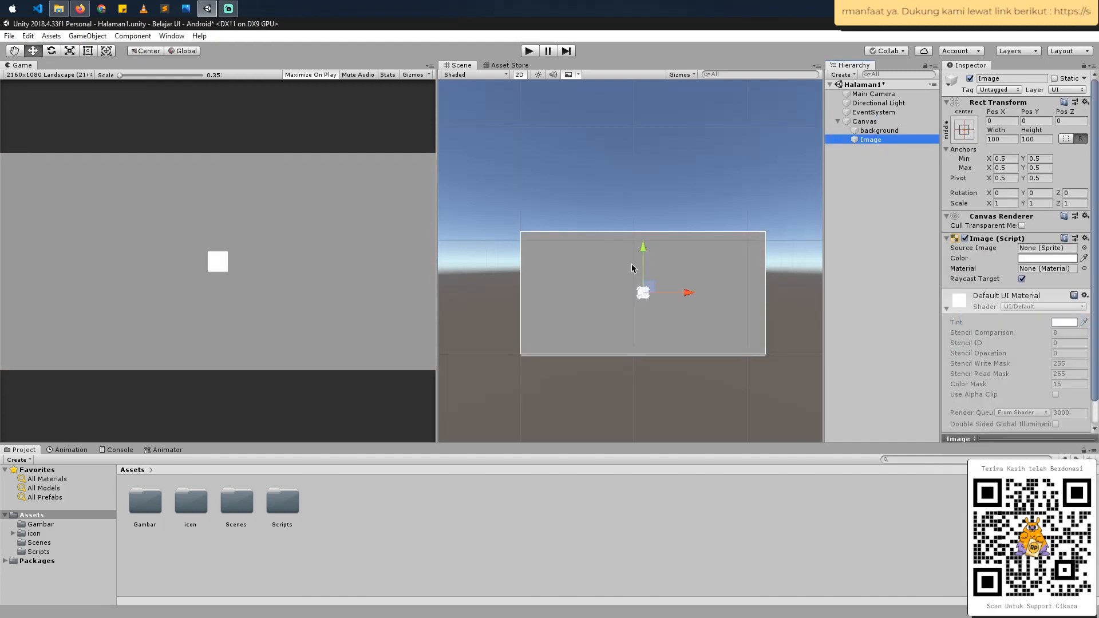
drag(648, 294, 540, 356)
key(t)
key(alt+Tab)
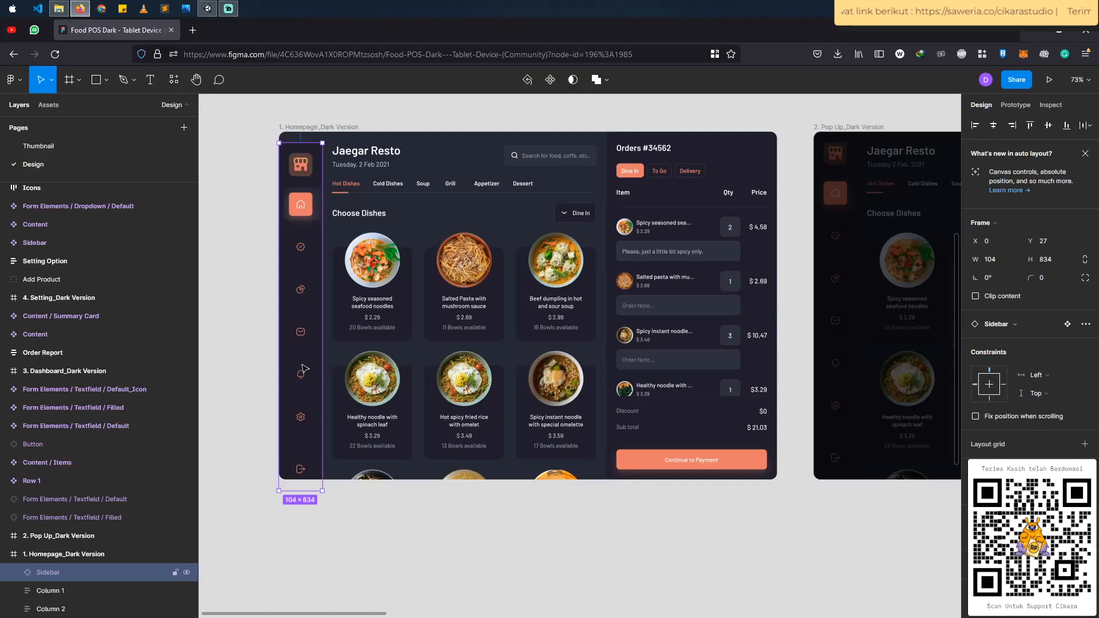
key(alt+Tab)
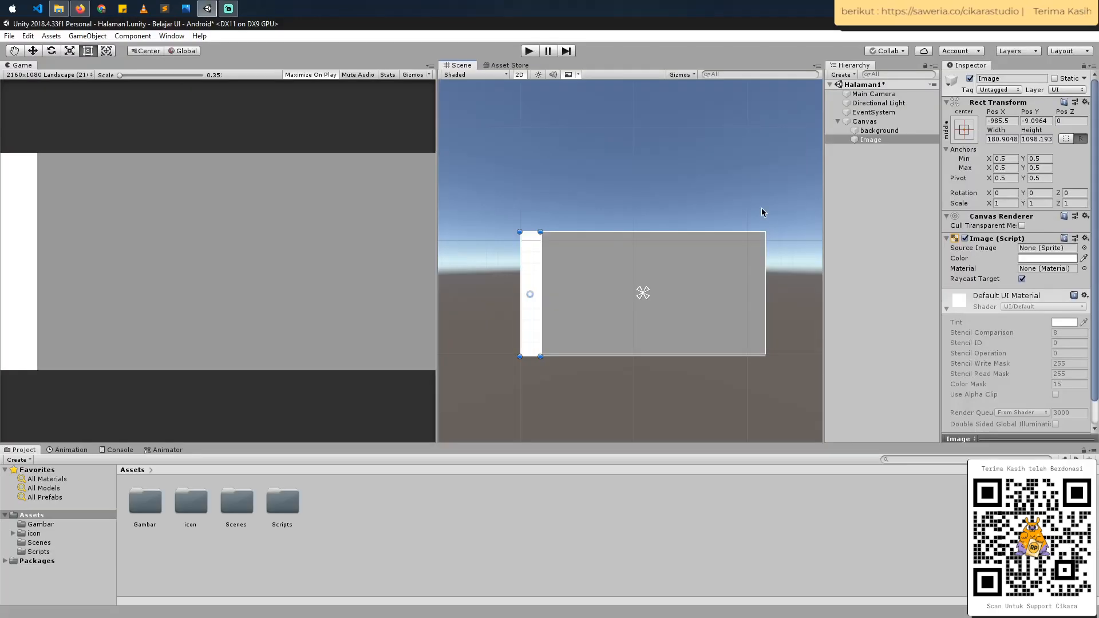
- Add a third UI Image under the Canvas for the first sidebar icon
click(864, 124)
right_click(865, 127)
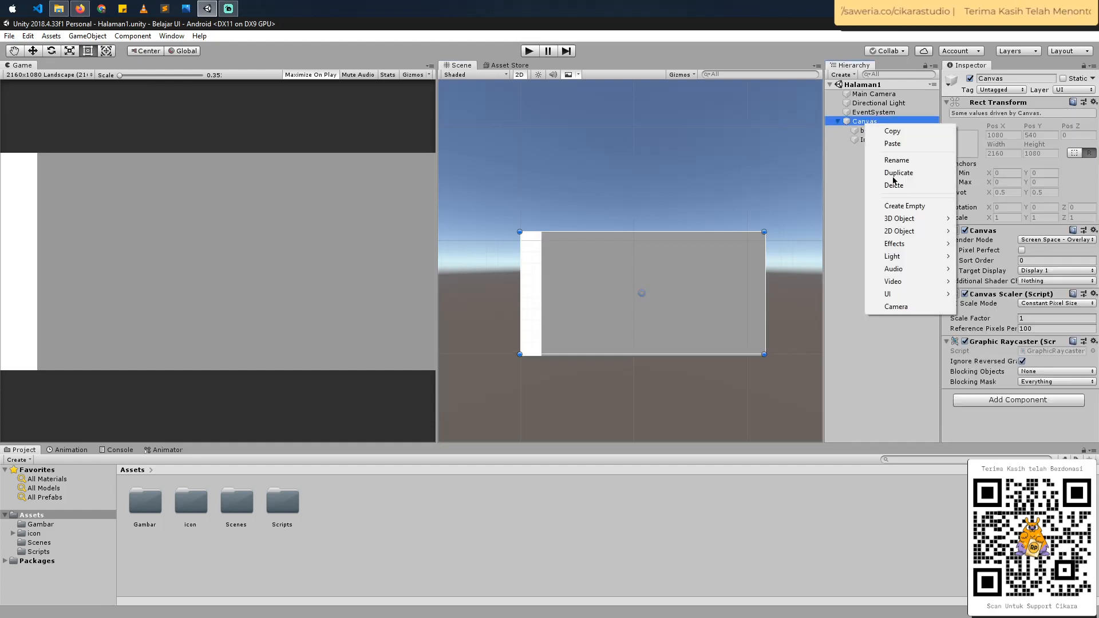
mouse_move(900, 299)
click(987, 323)
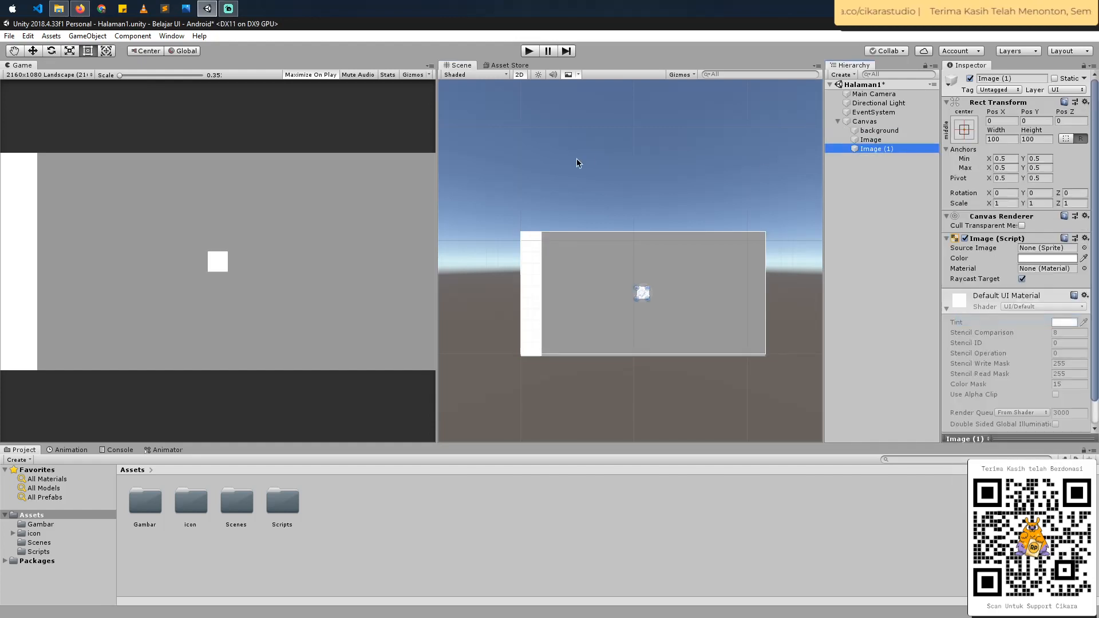
- Assign the Restaurant icon from the Assets/icon/icon folder as the new image's source image
click(74, 533)
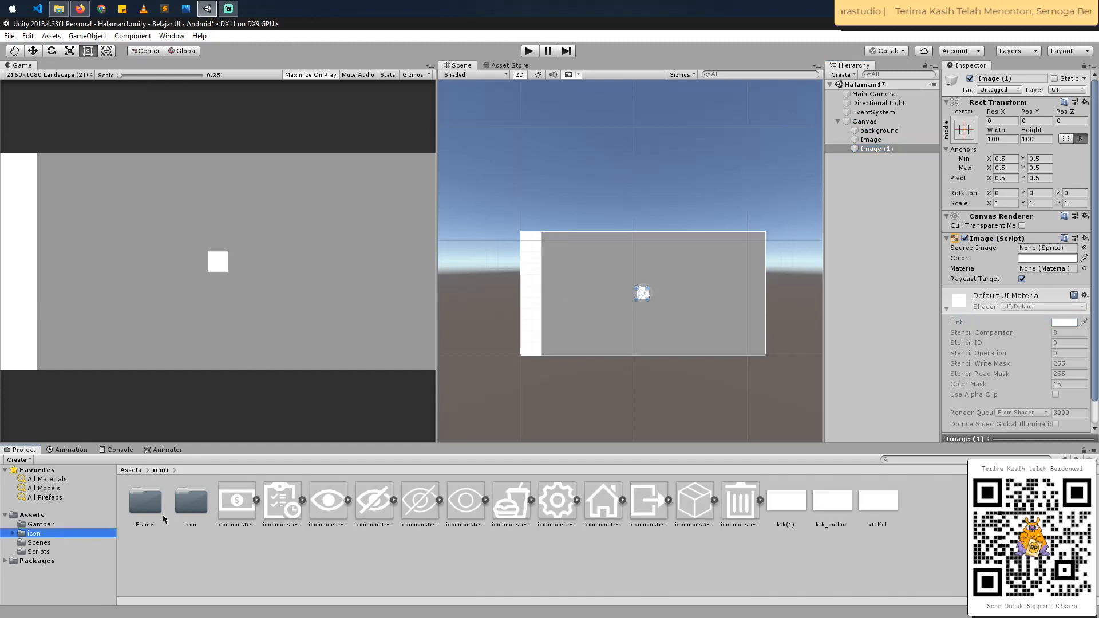
double_click(179, 504)
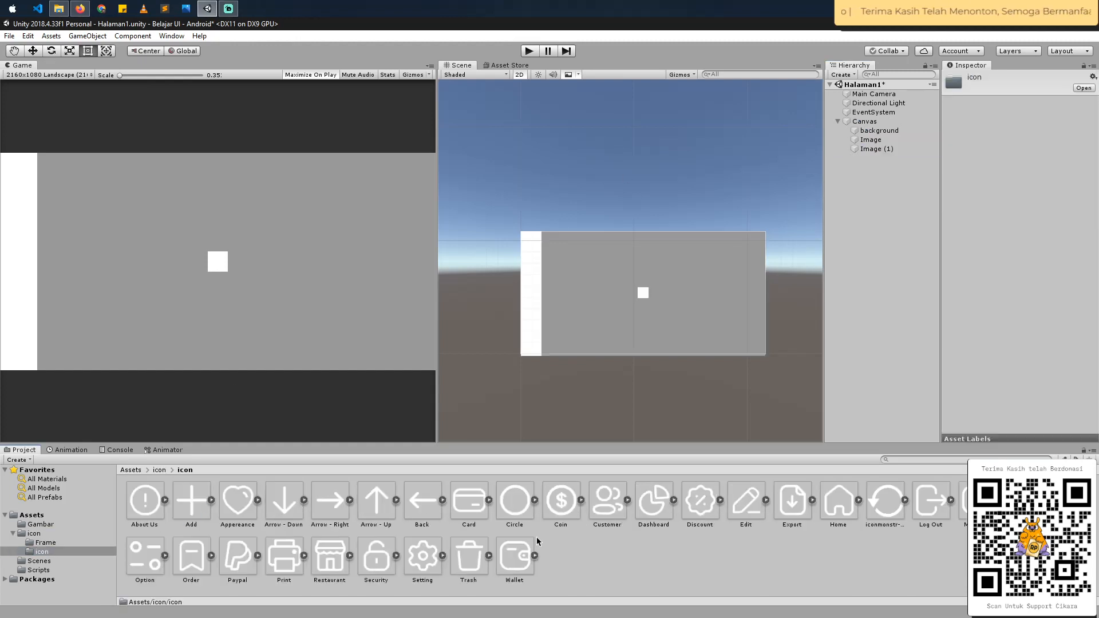
key(alt+Tab)
key(alt+Tab)
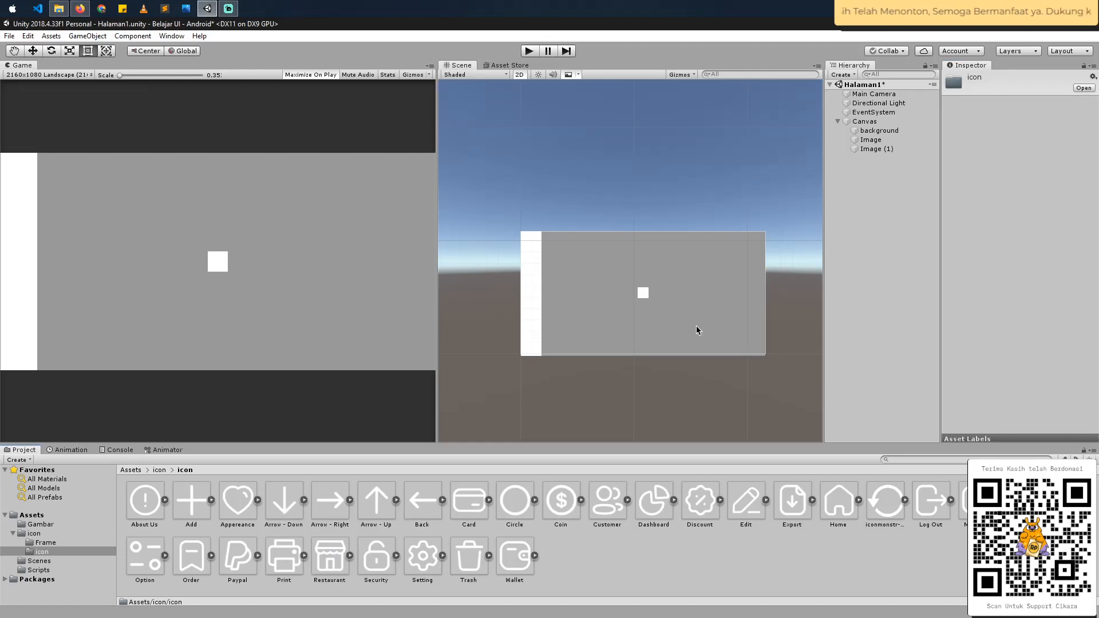
click(890, 151)
drag(330, 560, 1047, 248)
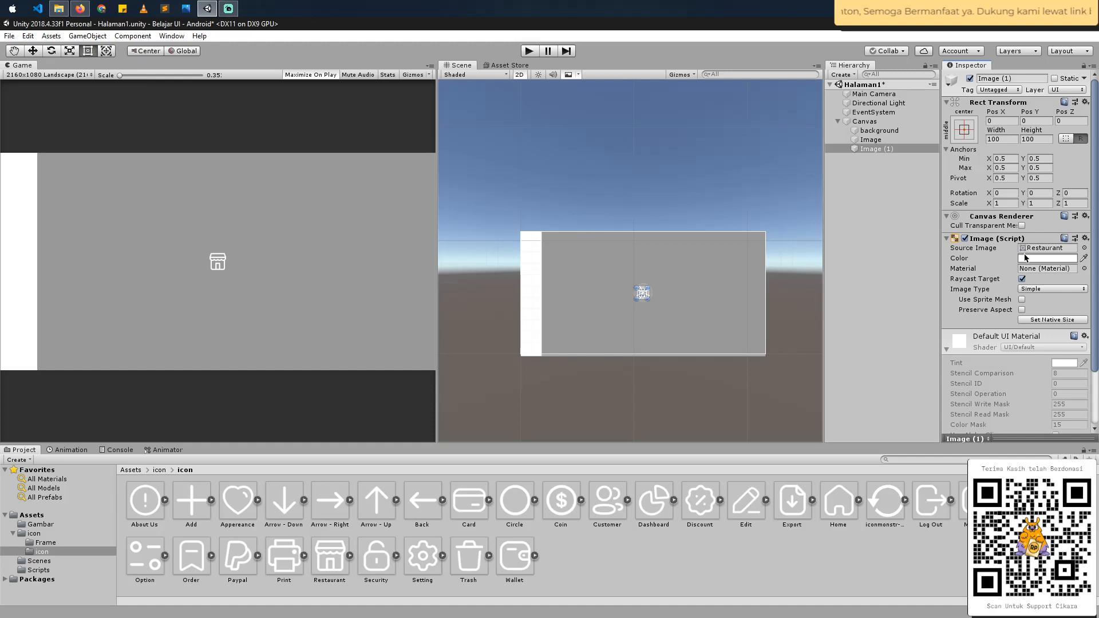
- Match the Restaurant icon's colour to the coral of the Figma sidebar icons, with red 234 and green 124
click(1026, 257)
drag(1025, 330, 1049, 323)
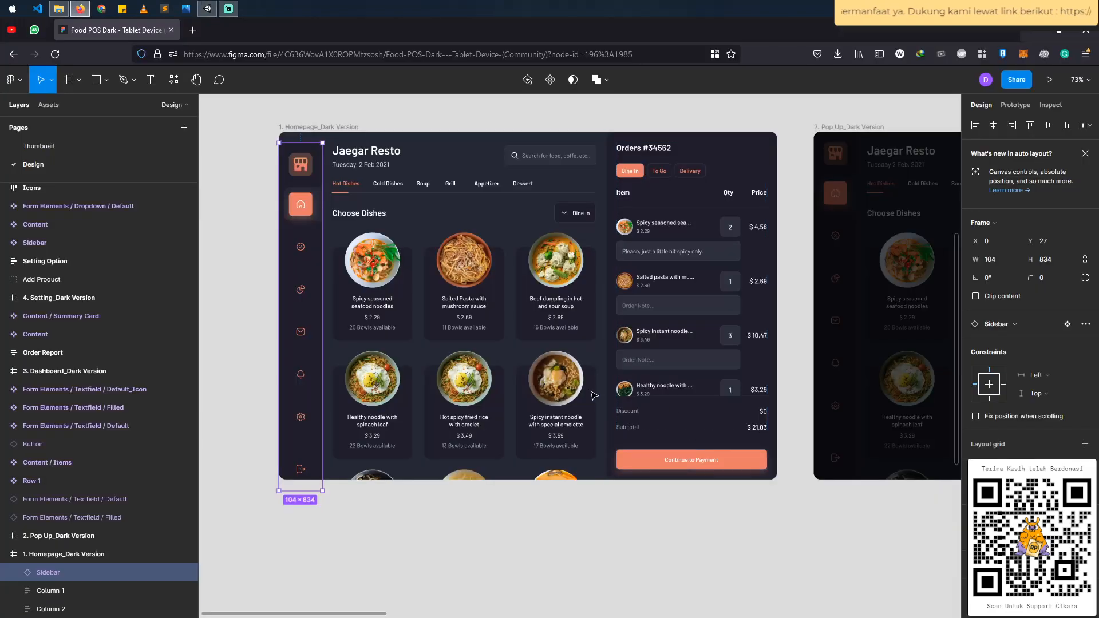
double_click(302, 293)
double_click(303, 293)
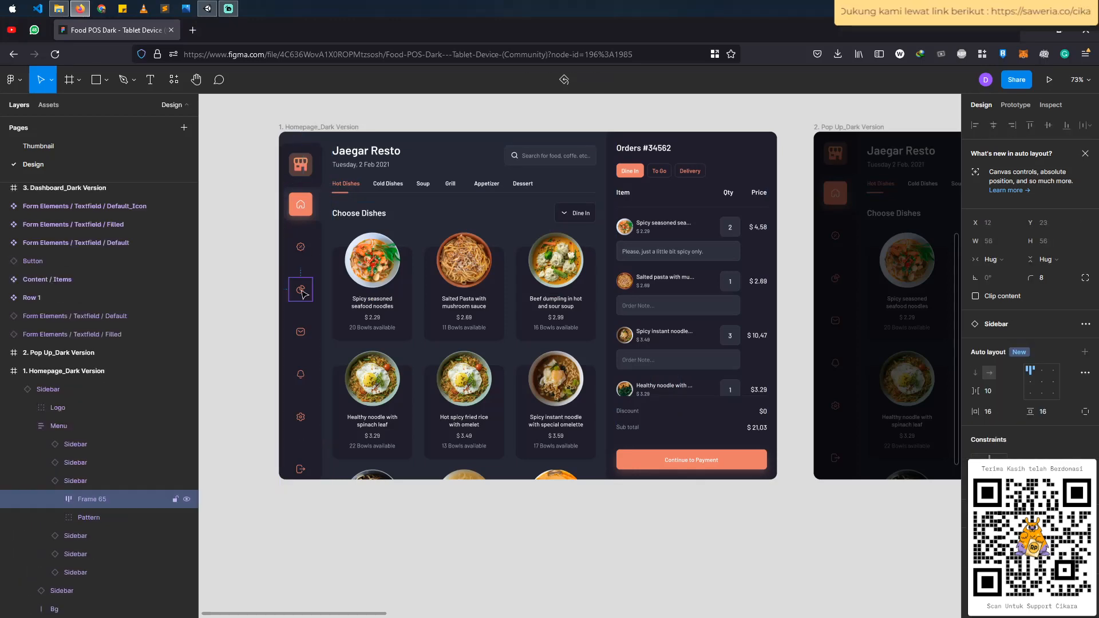
scroll(302, 293, down, 5)
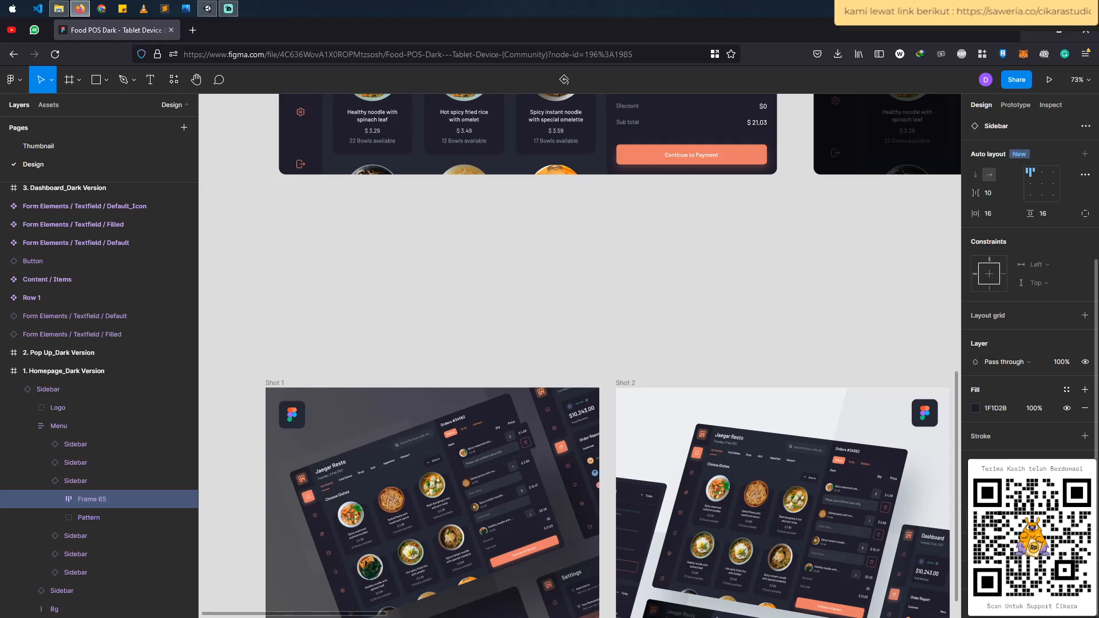
scroll(424, 331, up, 5)
key(alt+Tab)
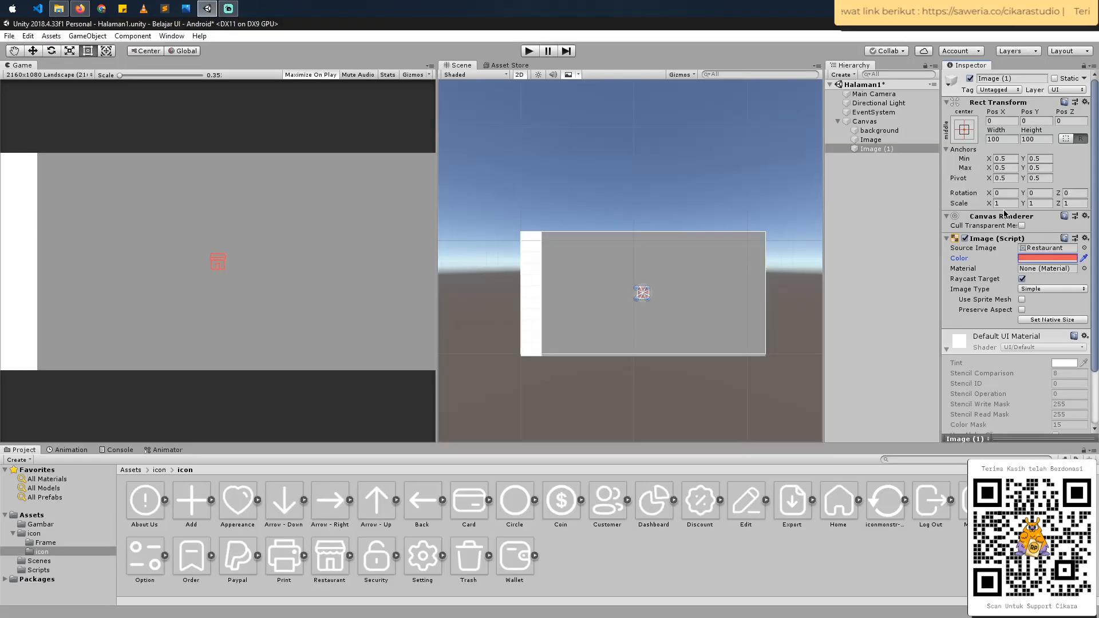
click(1047, 258)
key(ctrl+v)
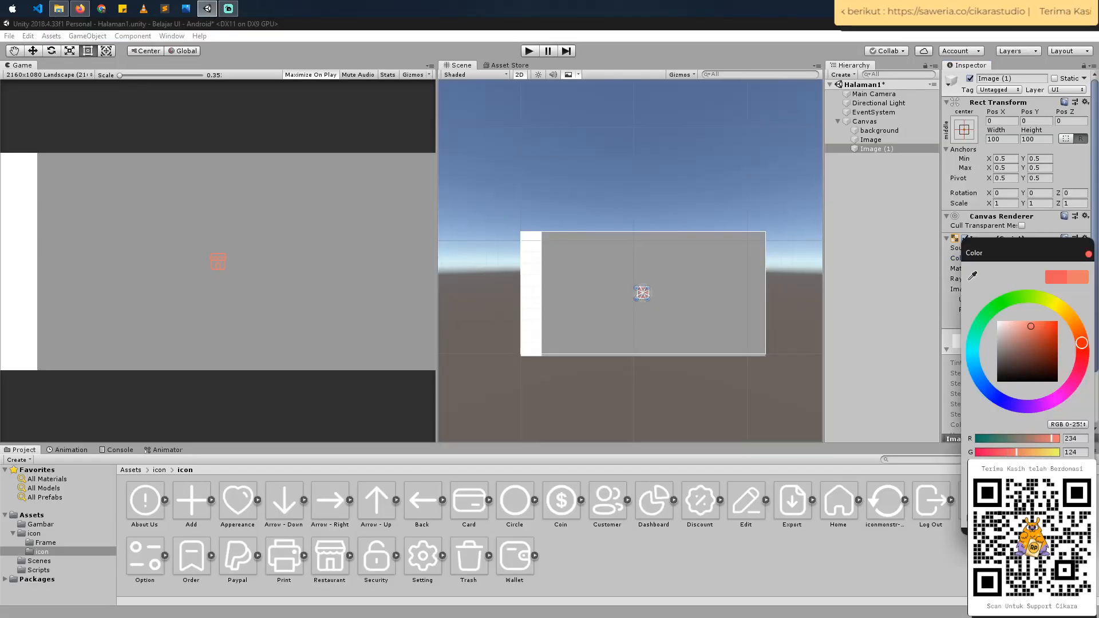
click(1089, 254)
- Move the Restaurant icon to the upper end of the white sidebar strip, at about X -999, Y 454
scroll(643, 293, up, 5)
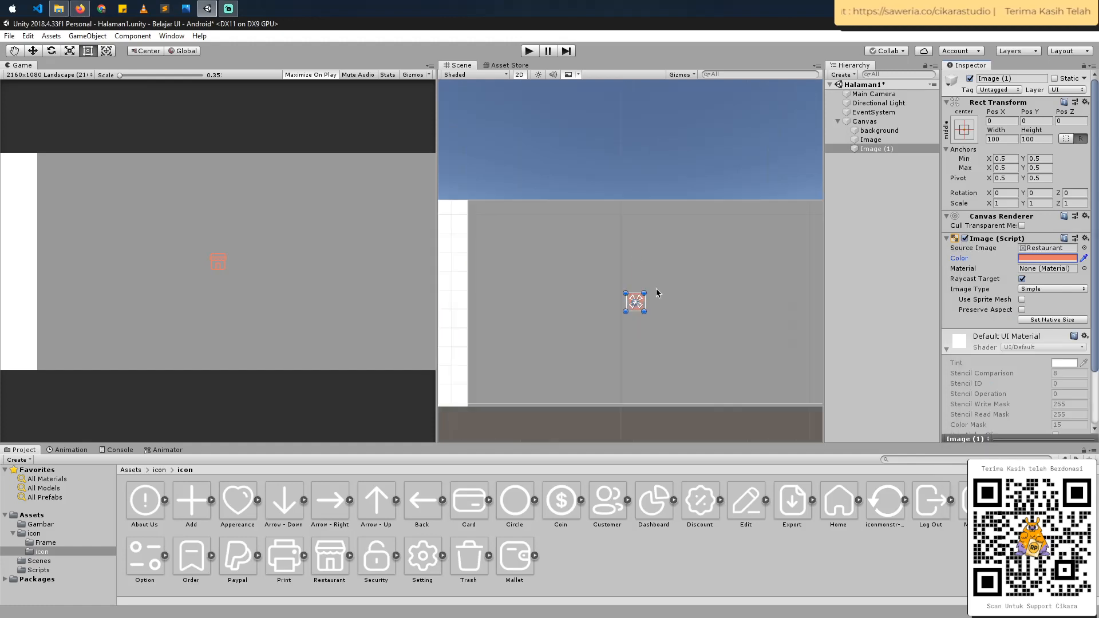
drag(595, 277, 458, 214)
middle_drag(468, 221, 530, 227)
drag(557, 223, 555, 227)
- Duplicate the Restaurant icon, move the copy down to about Y 305, and change its source image to Home
key(ctrl+d)
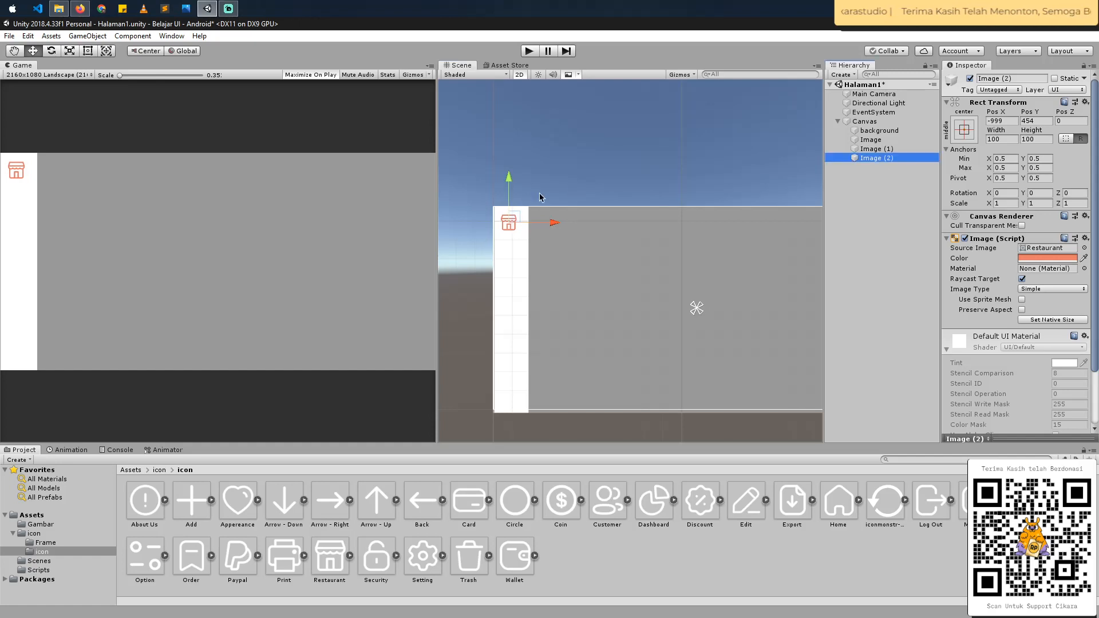
drag(511, 183, 517, 209)
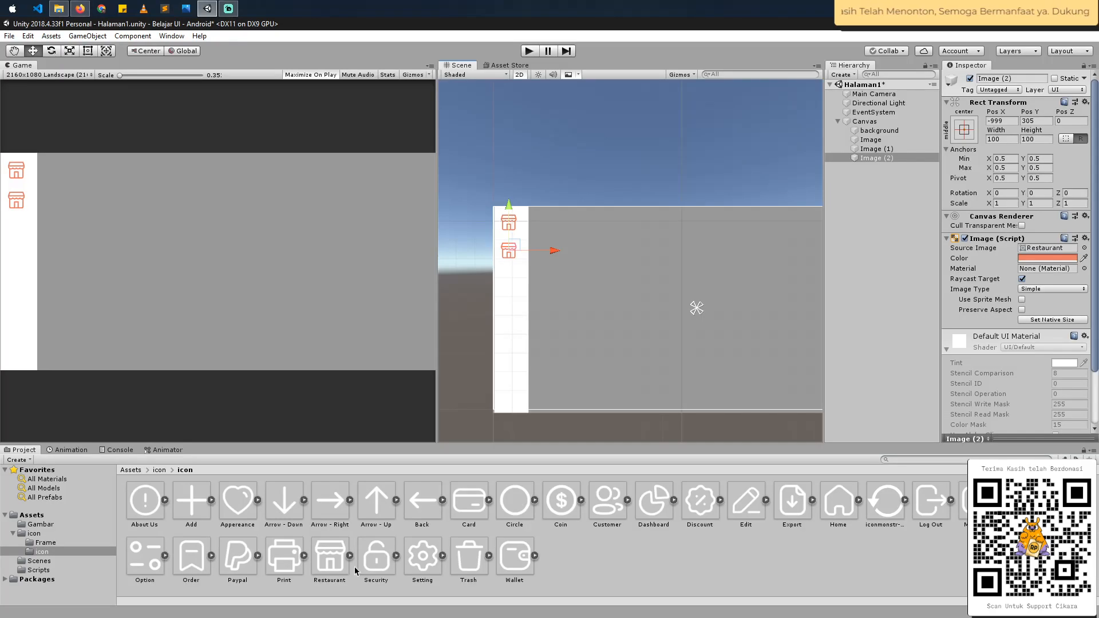
drag(832, 506, 1053, 250)
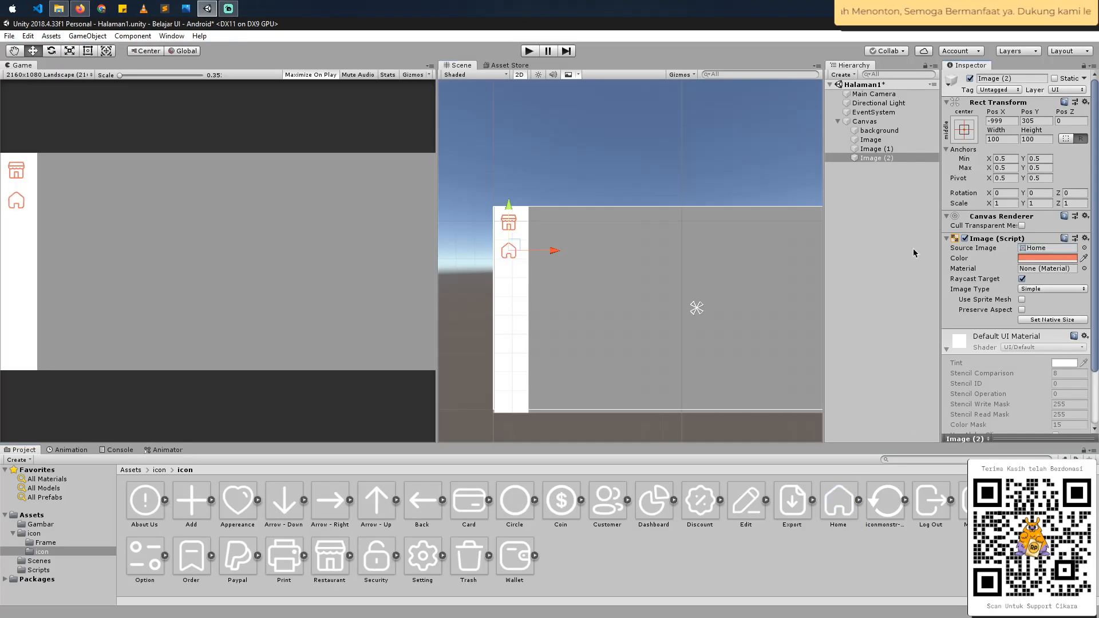
- Duplicate the Home icon, place the copy below it in the sidebar, and change its source image to Discount
key(ctrl+d)
drag(508, 216, 512, 241)
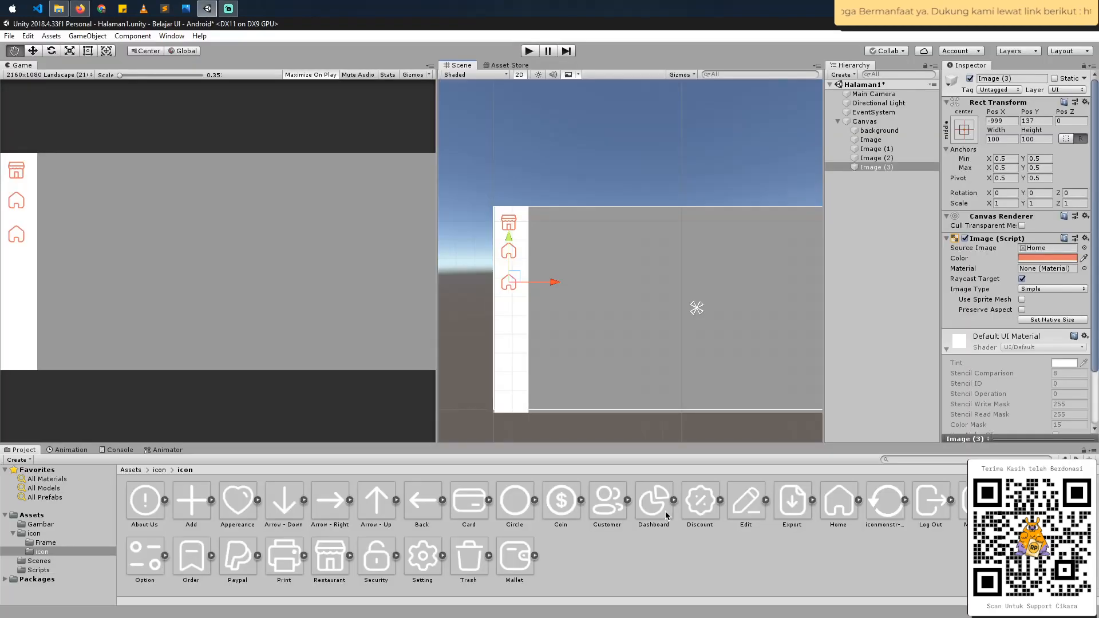
drag(699, 500, 1047, 250)
- Duplicate the Discount icon, place the copy below it at about Y -18, and change its source image to Message
drag(509, 238, 540, 300)
key(ctrl+d)
key(alt+Tab)
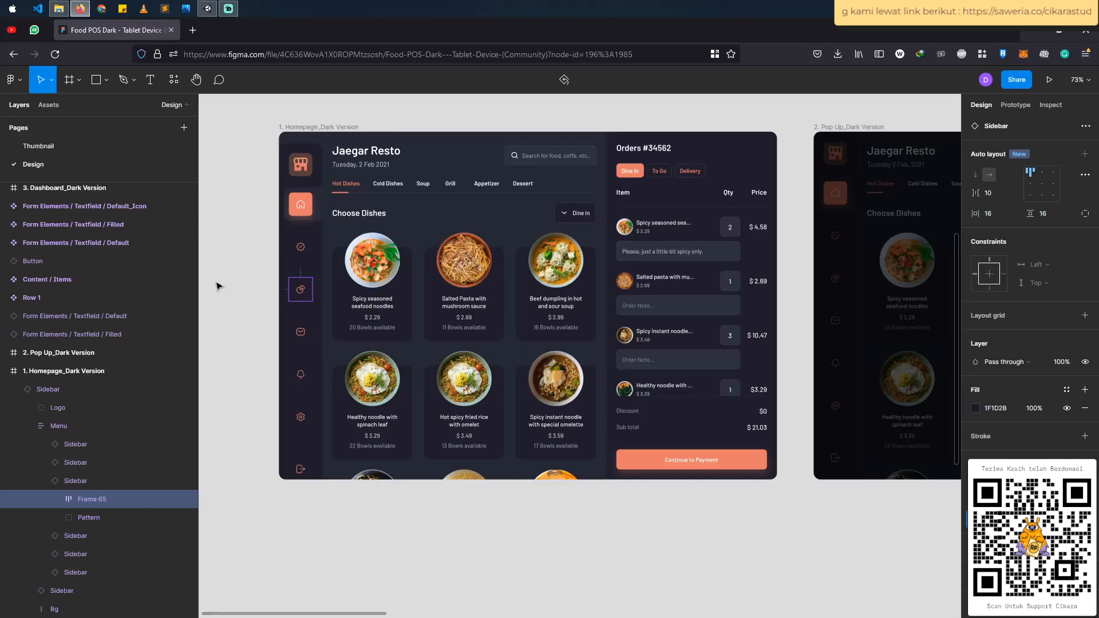
key(alt+Tab)
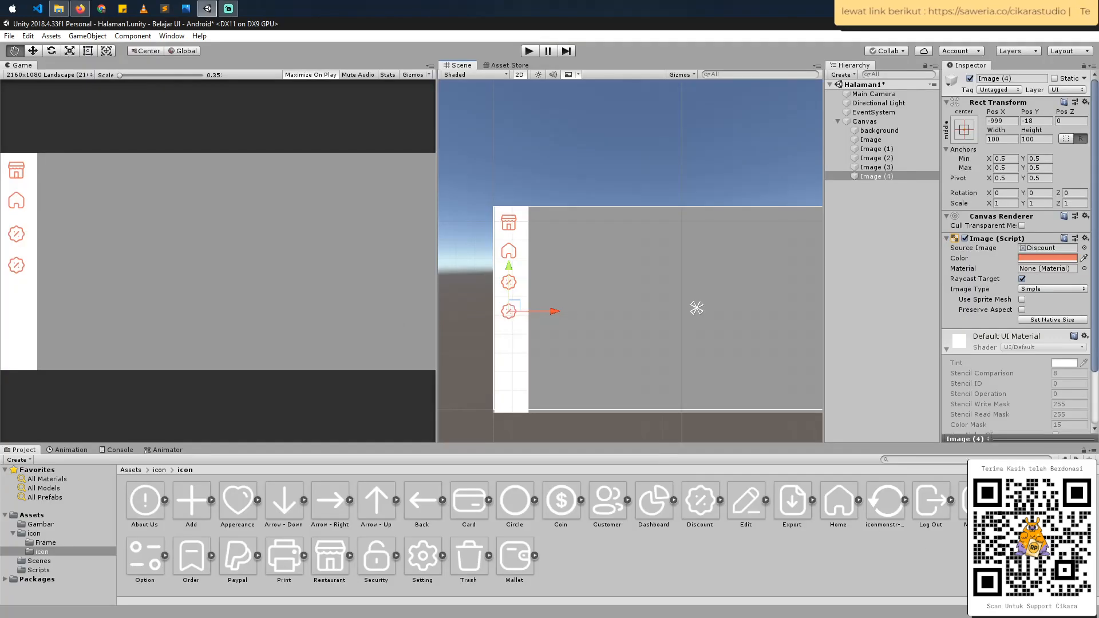
drag(962, 526, 1039, 248)
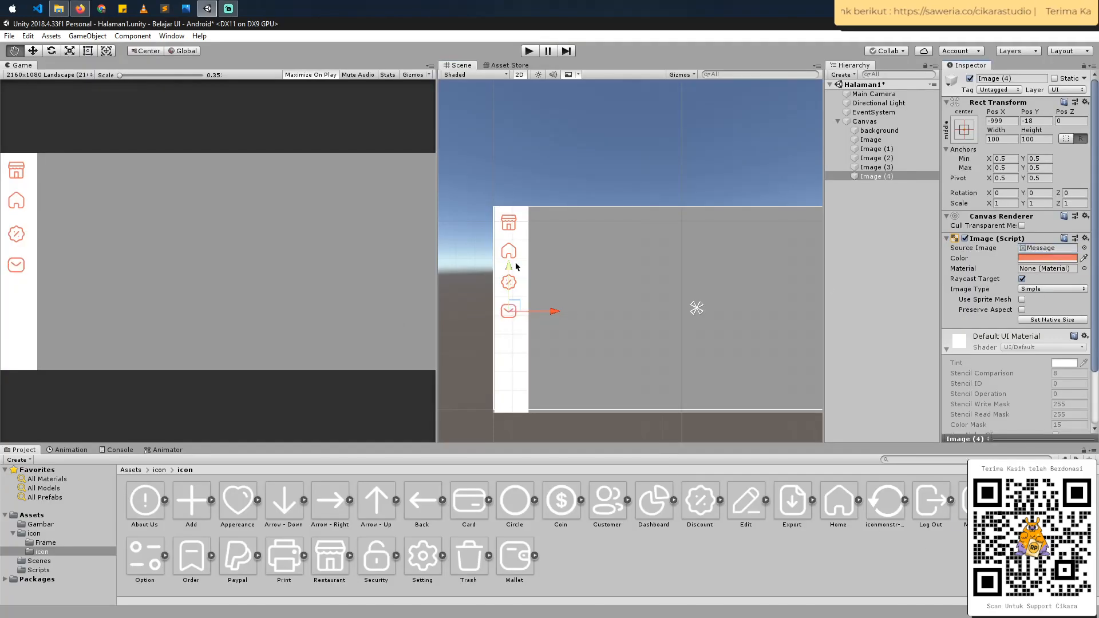
- Duplicate the Message icon, place the copy below it at about Y -173, and change its source image to Notification
drag(509, 268, 511, 299)
key(ctrl+z)
key(ctrl+d)
key(alt+Tab)
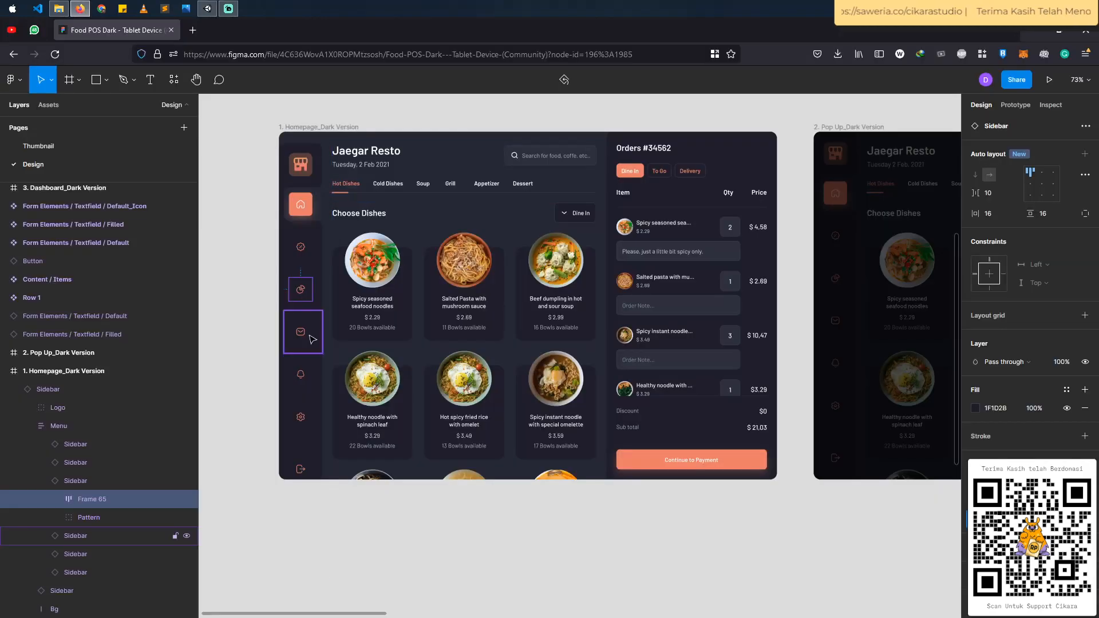
key(alt+Tab)
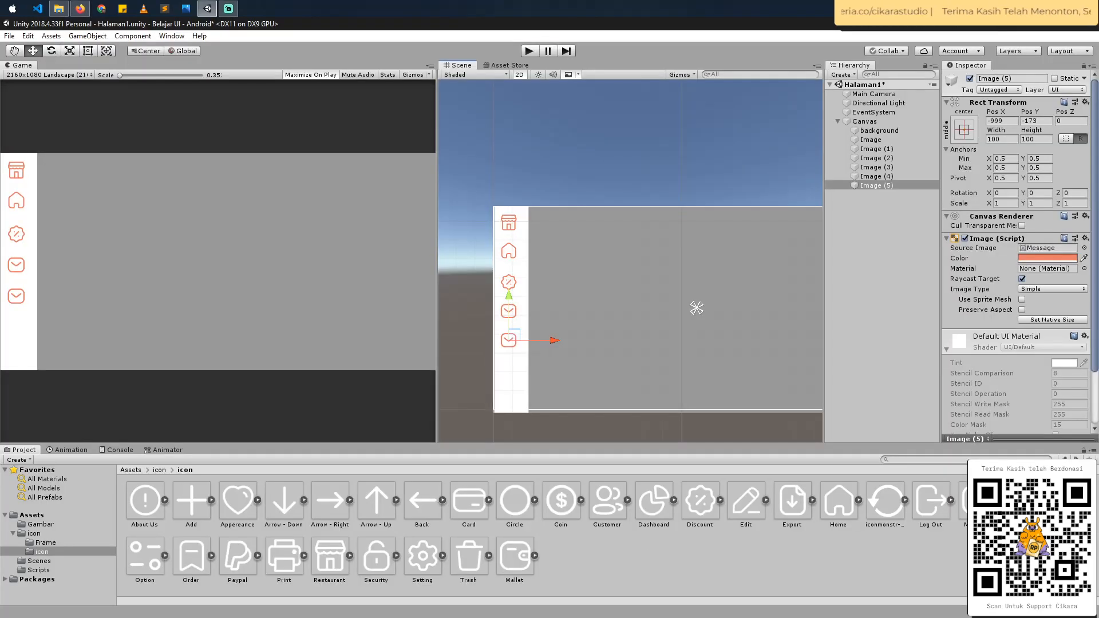
drag(1023, 500, 1042, 251)
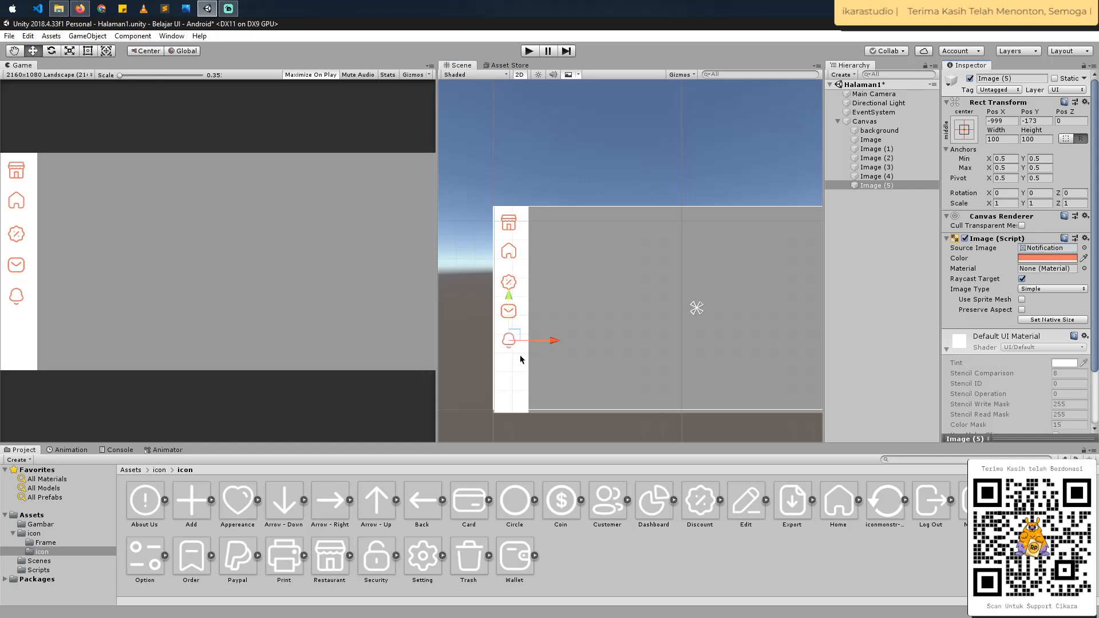
- Duplicate the Notification icon, move the copy down to about Y -368, and change its source image to Setting
click(908, 186)
key(ctrl+d)
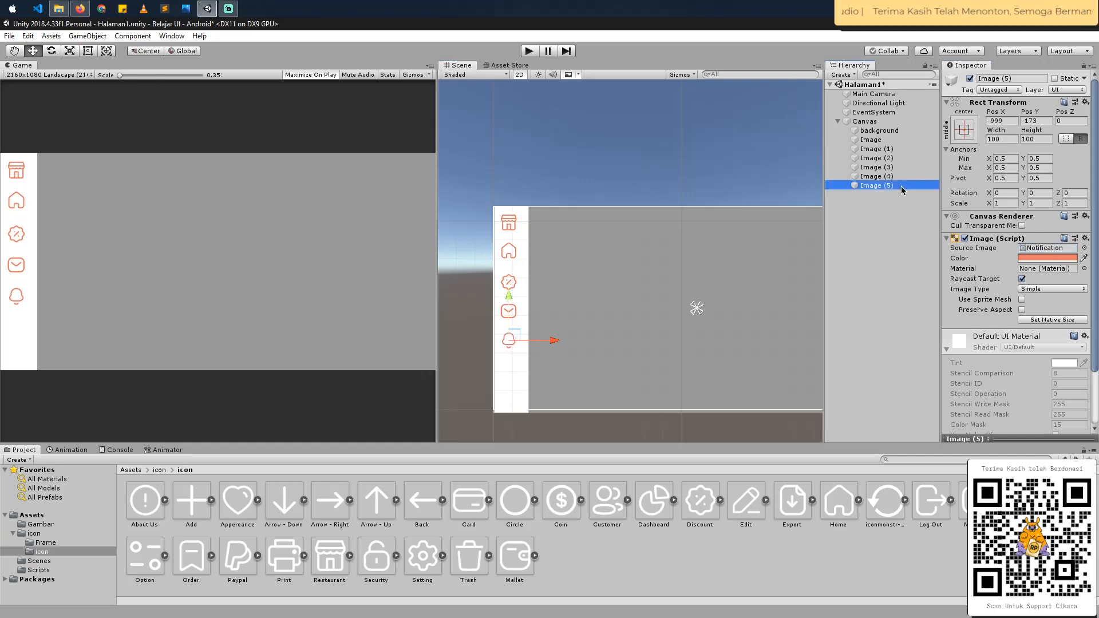
drag(509, 297, 511, 334)
key(alt+Tab)
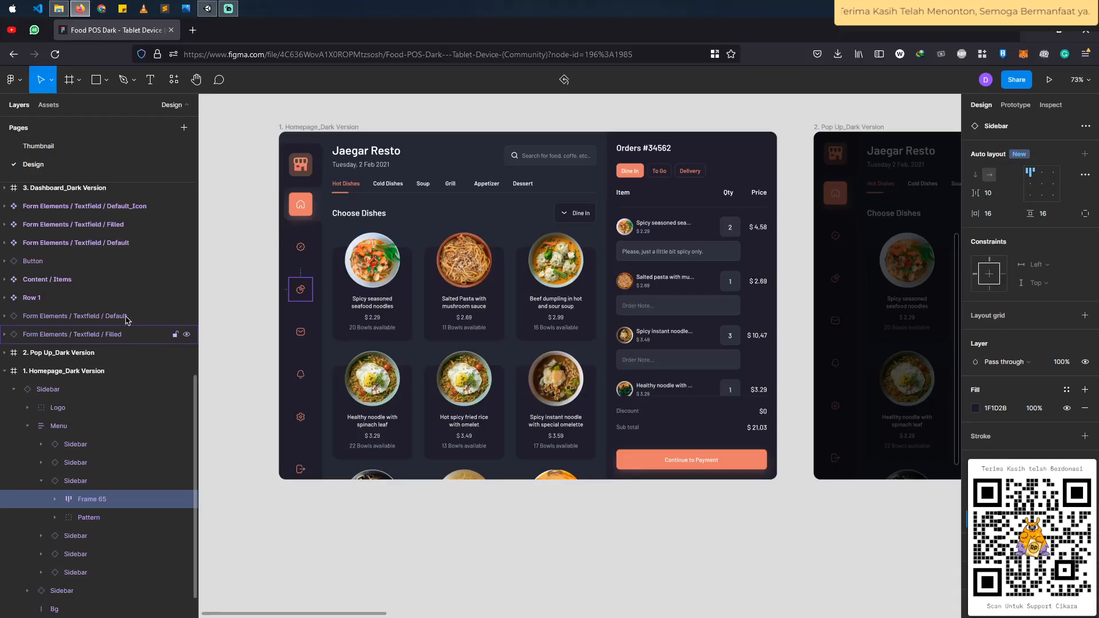
key(alt+Tab)
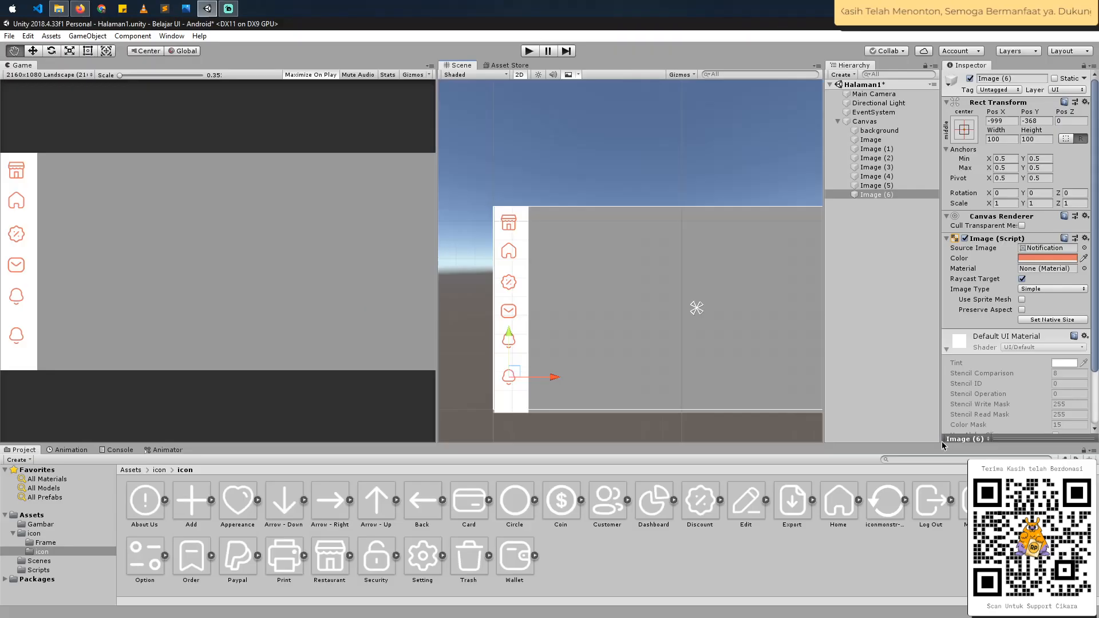
drag(426, 560, 1047, 248)
- Duplicate the Setting icon, change the copy's source image to Log Out, and place it at about X -986, Y -477
drag(509, 338, 512, 366)
key(ctrl+d)
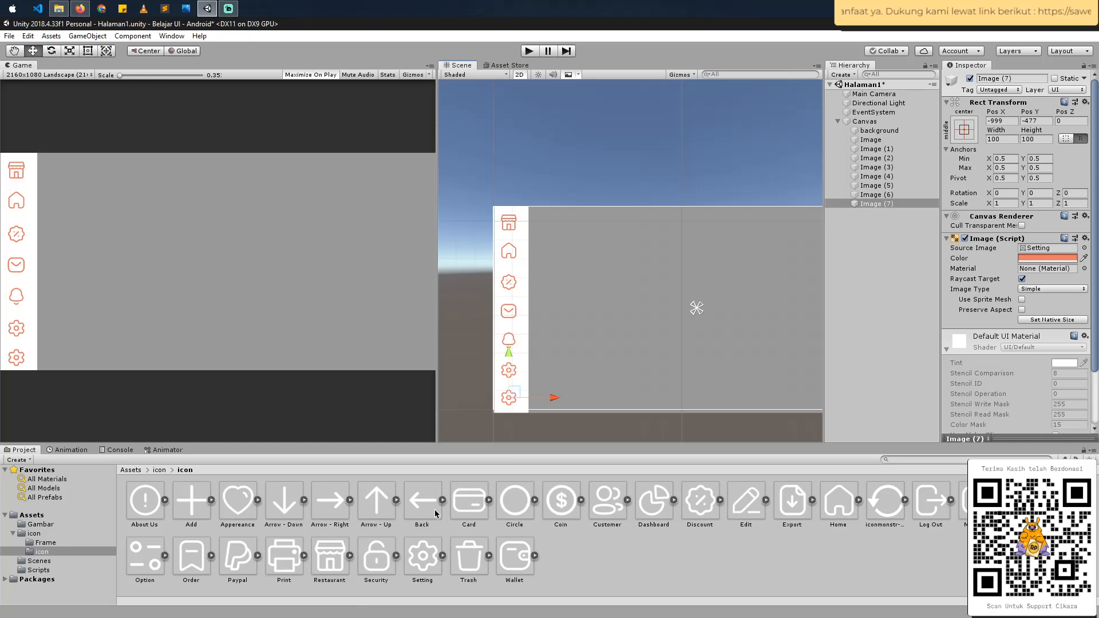
key(alt+Tab)
key(alt+Tab)
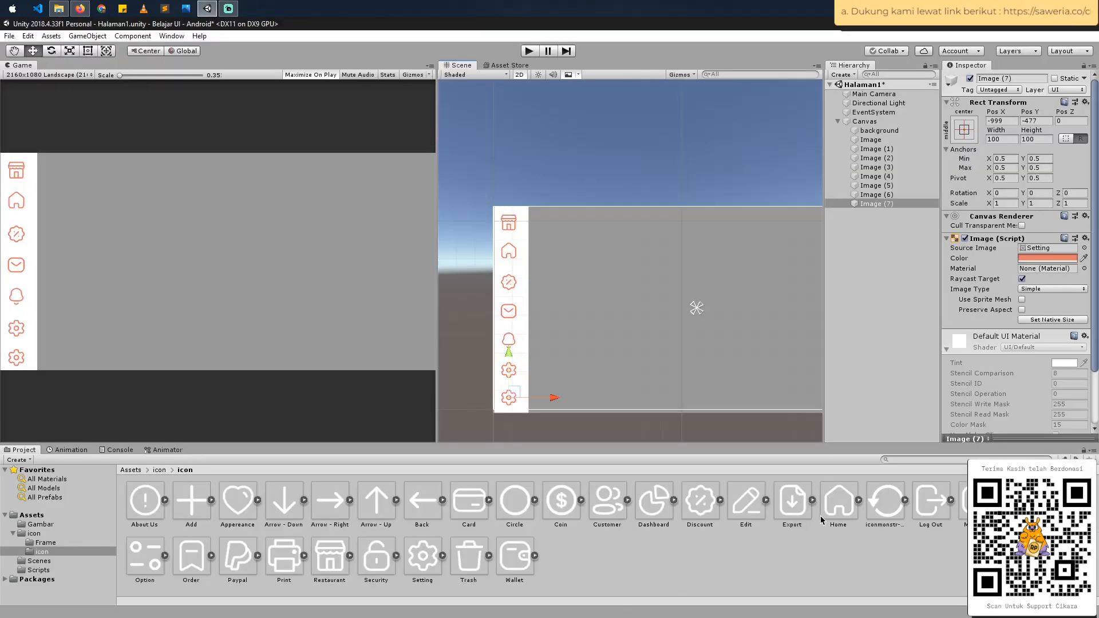
drag(922, 505, 1040, 251)
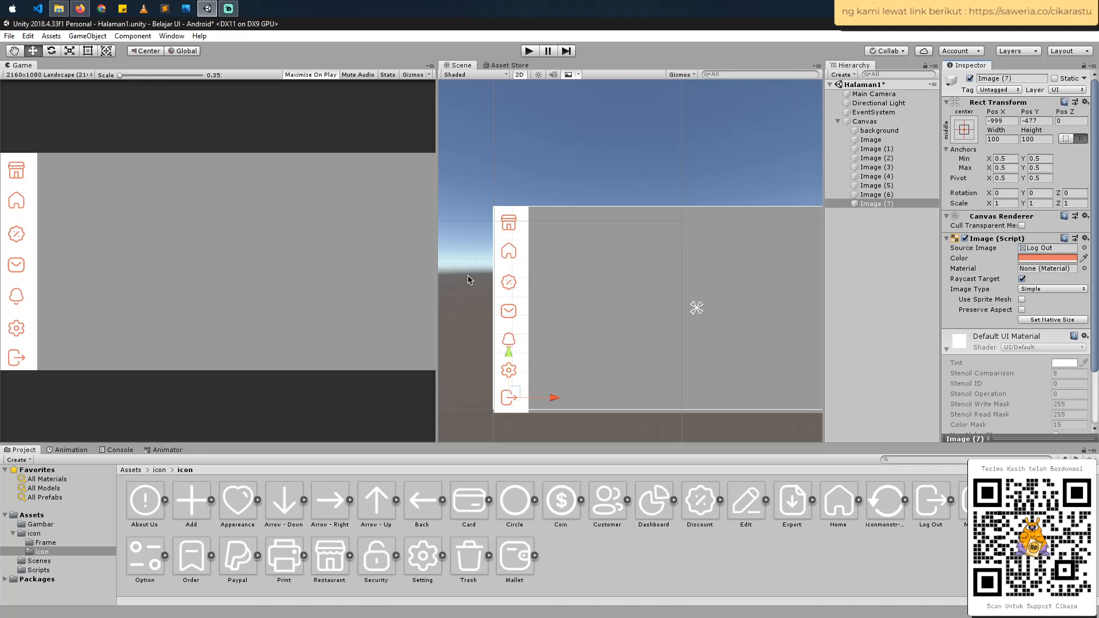
scroll(577, 255, up, 1)
drag(551, 412, 554, 412)
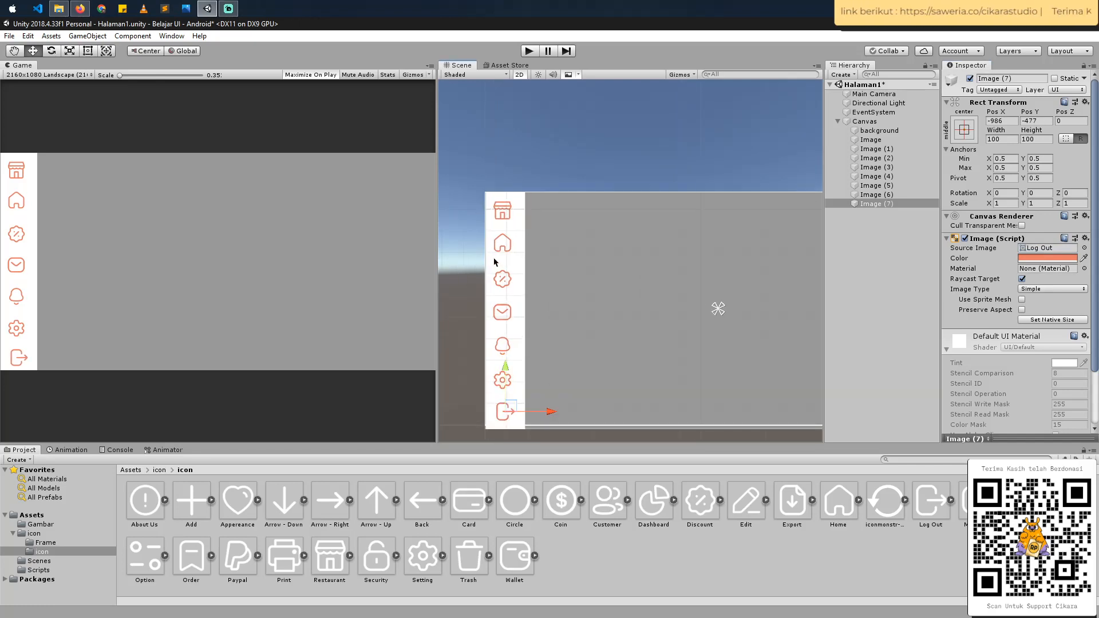
- Nudge the Home icon up to about Y 313, closer to the Restaurant icon
scroll(496, 262, up, 2)
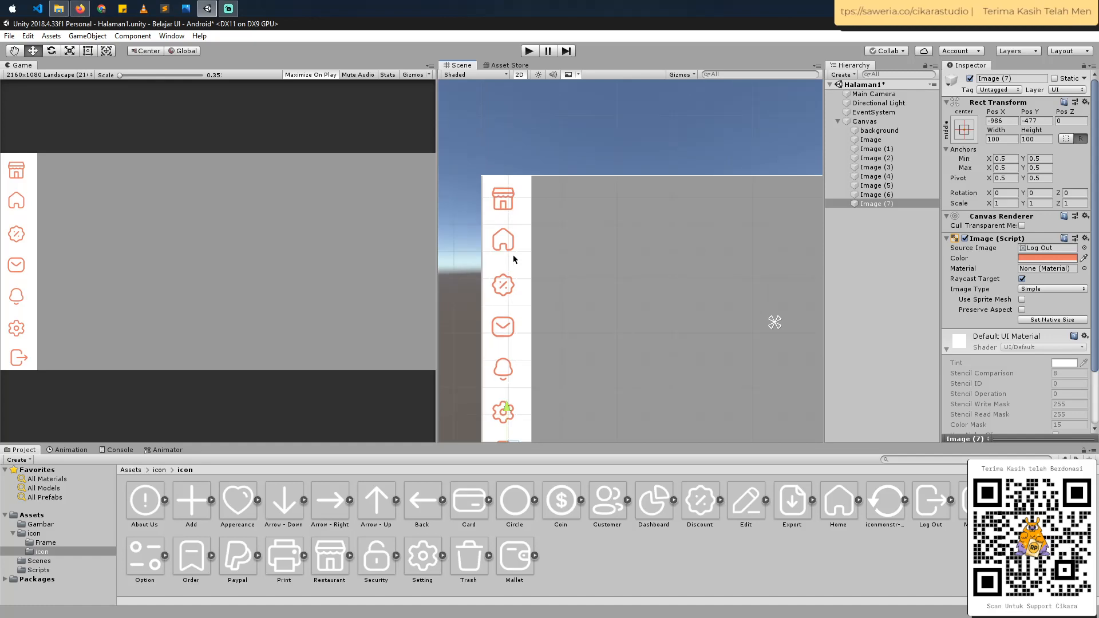
scroll(523, 253, up, 4)
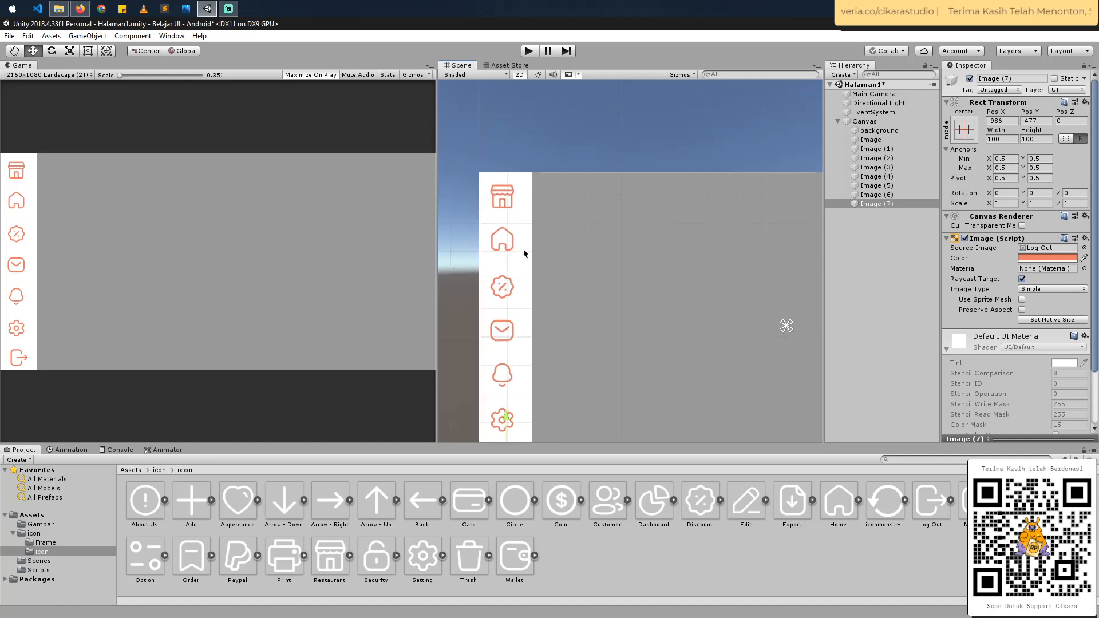
scroll(515, 243, up, 1)
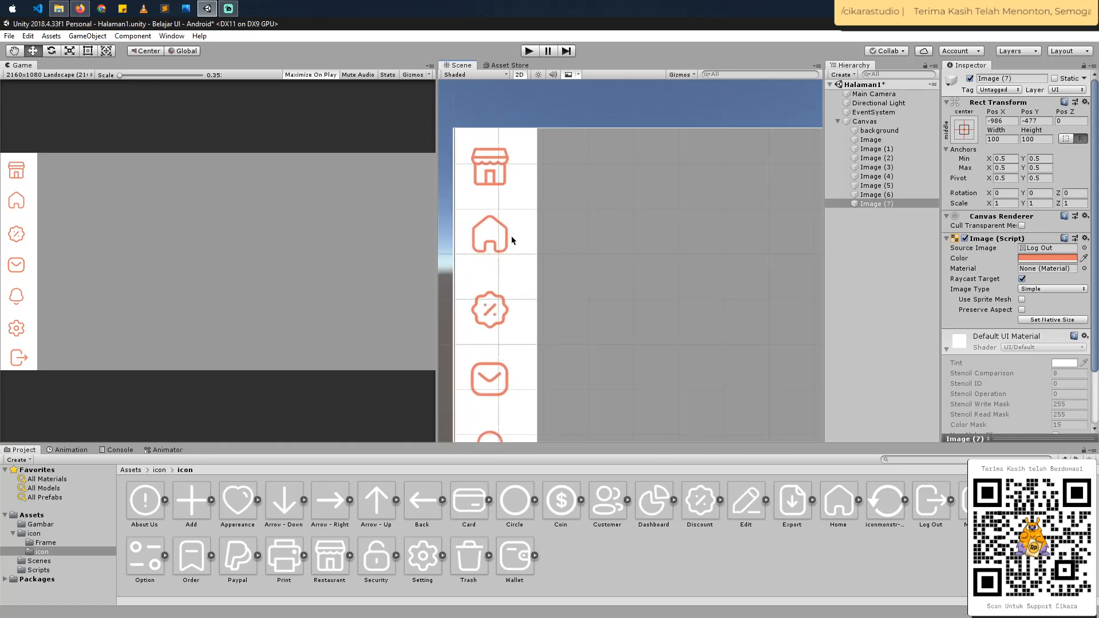
click(496, 171)
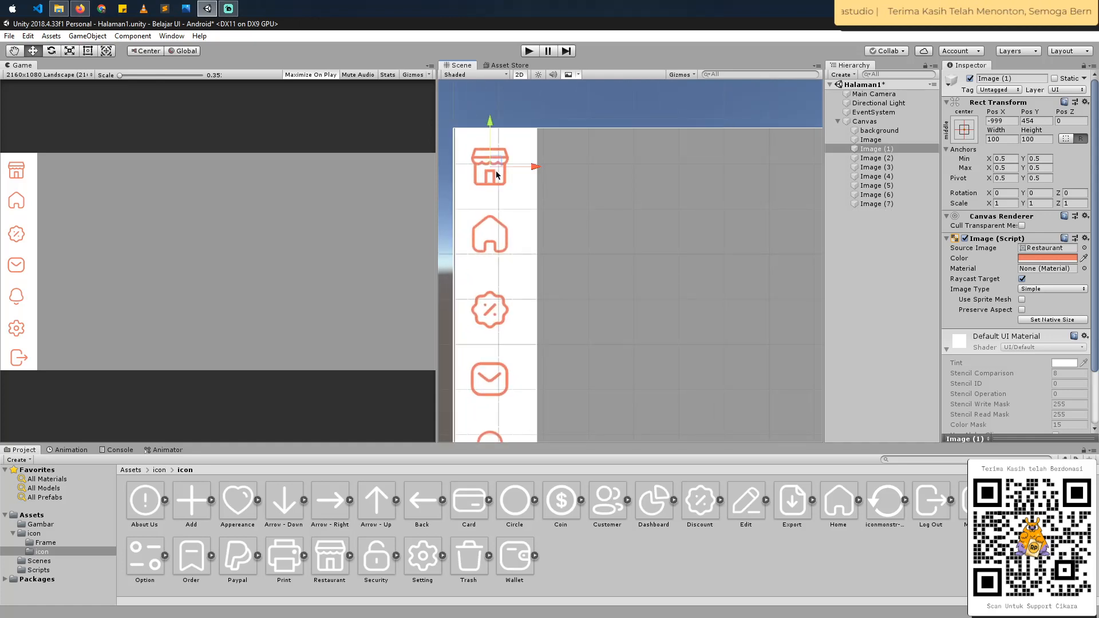
click(490, 232)
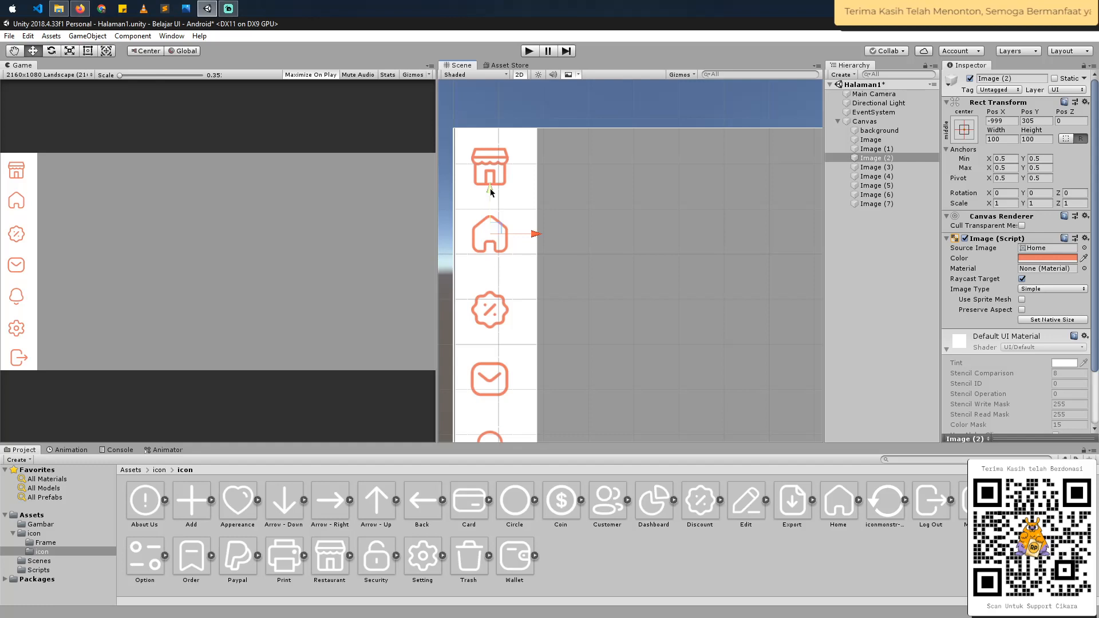
drag(489, 189, 490, 185)
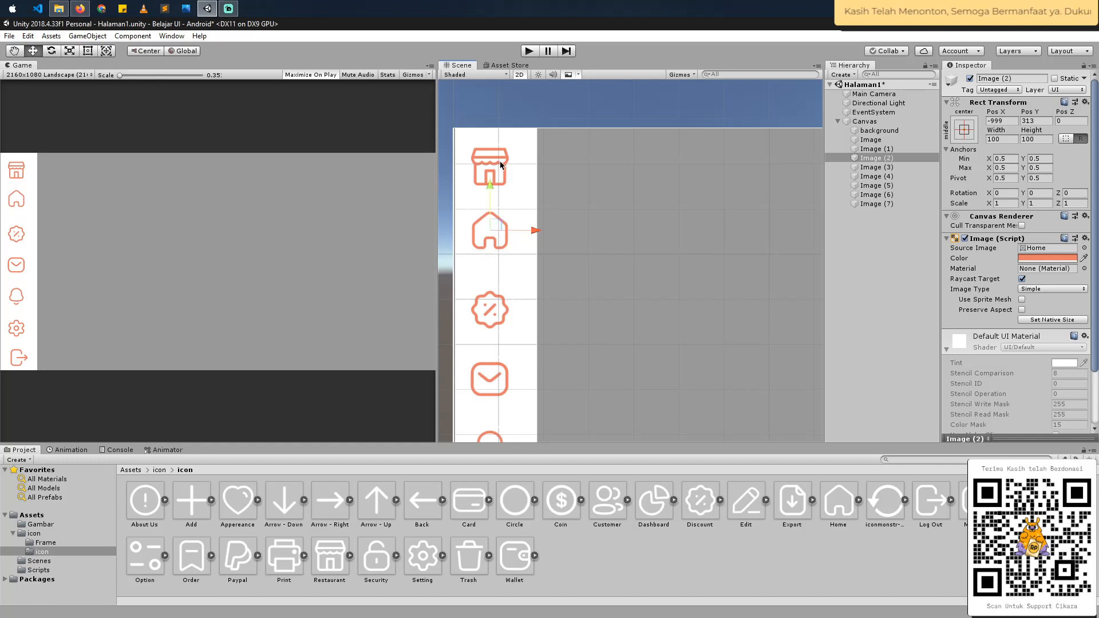
click(498, 166)
click(490, 228)
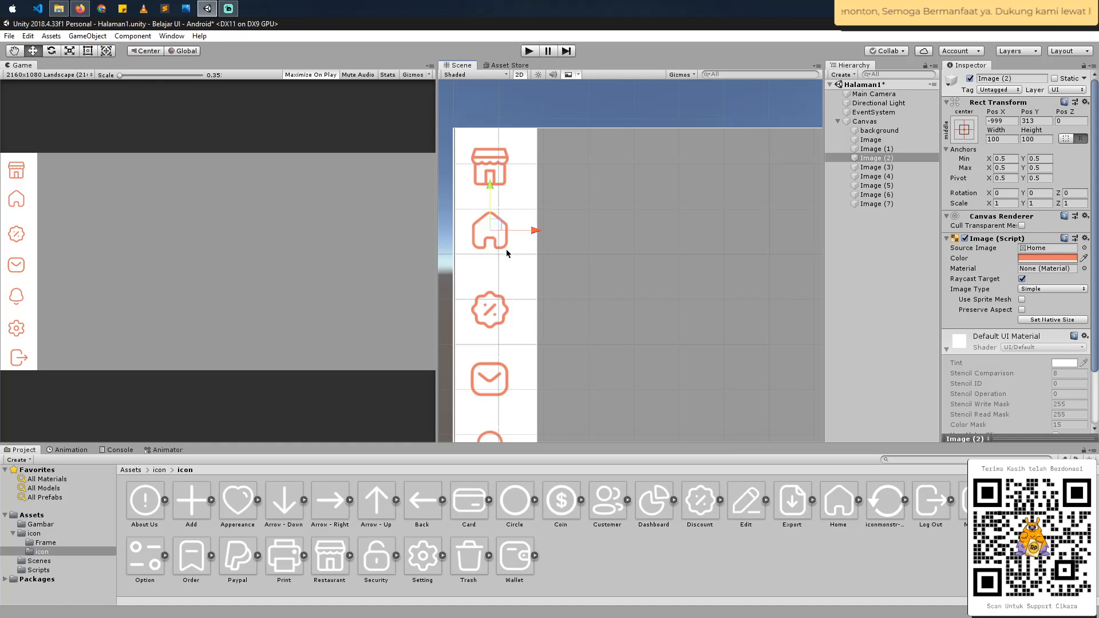
- Examine the vertical spacing of the Discount and Message icons and the rest of the sidebar column
click(491, 303)
scroll(491, 304, down, 1)
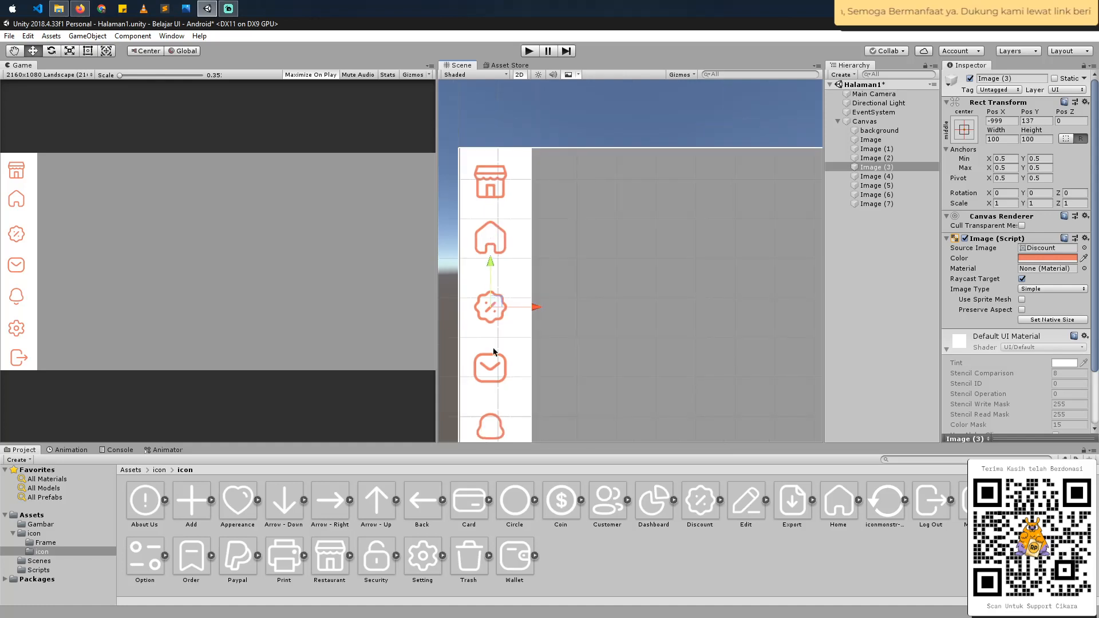
click(492, 366)
scroll(495, 357, down, 1)
scroll(559, 345, down, 1)
middle_drag(557, 346, 529, 255)
scroll(530, 257, down, 2)
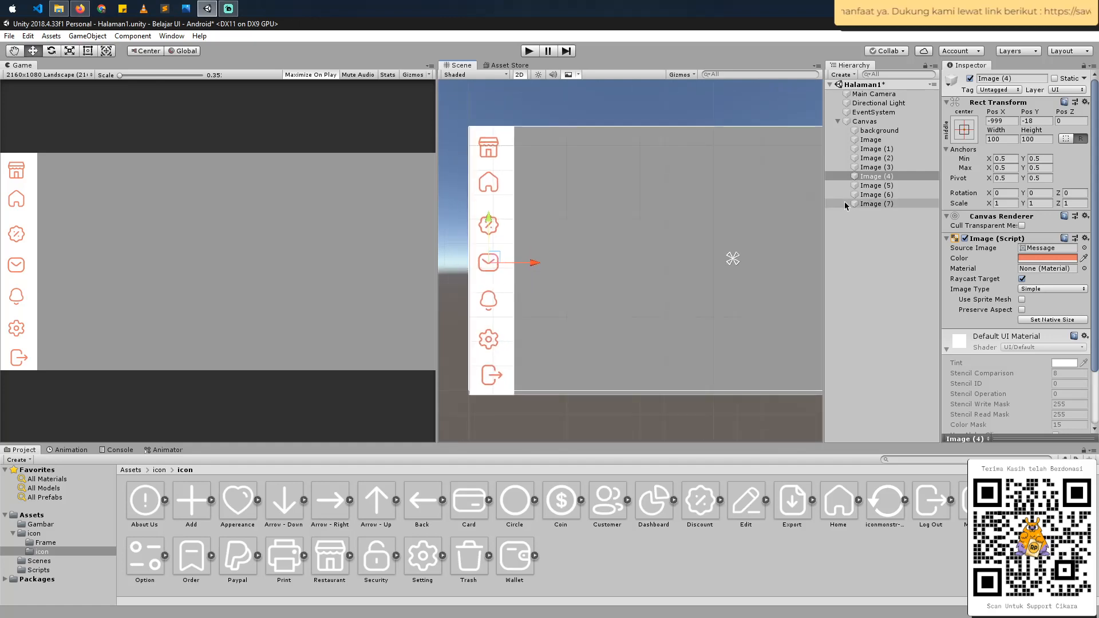
click(873, 243)
click(884, 141)
shift+click(875, 204)
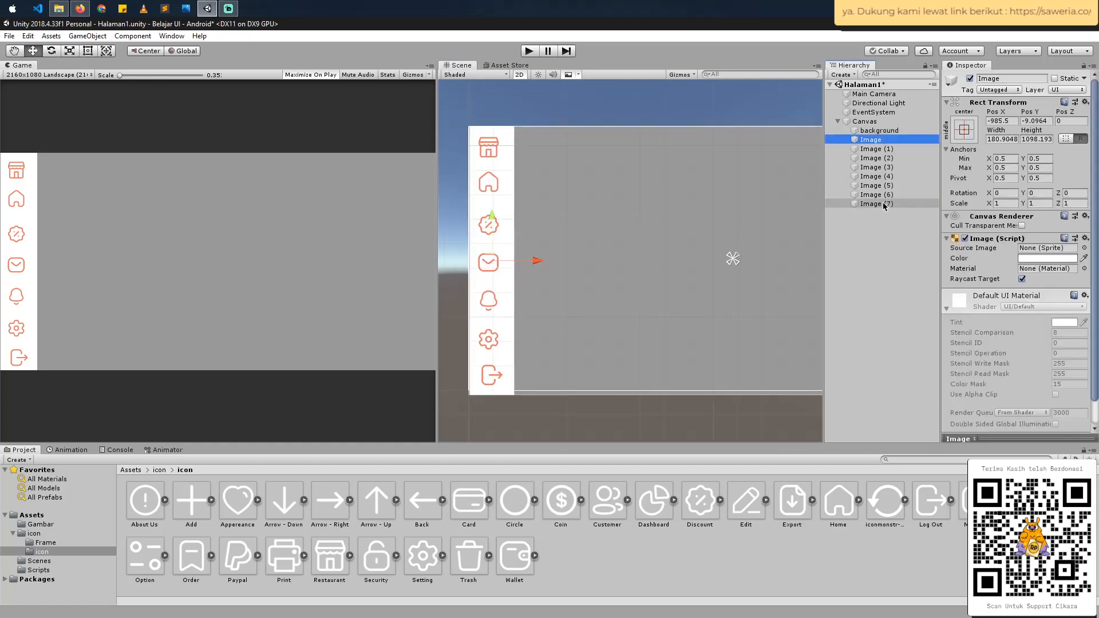
right_click(884, 200)
click(910, 263)
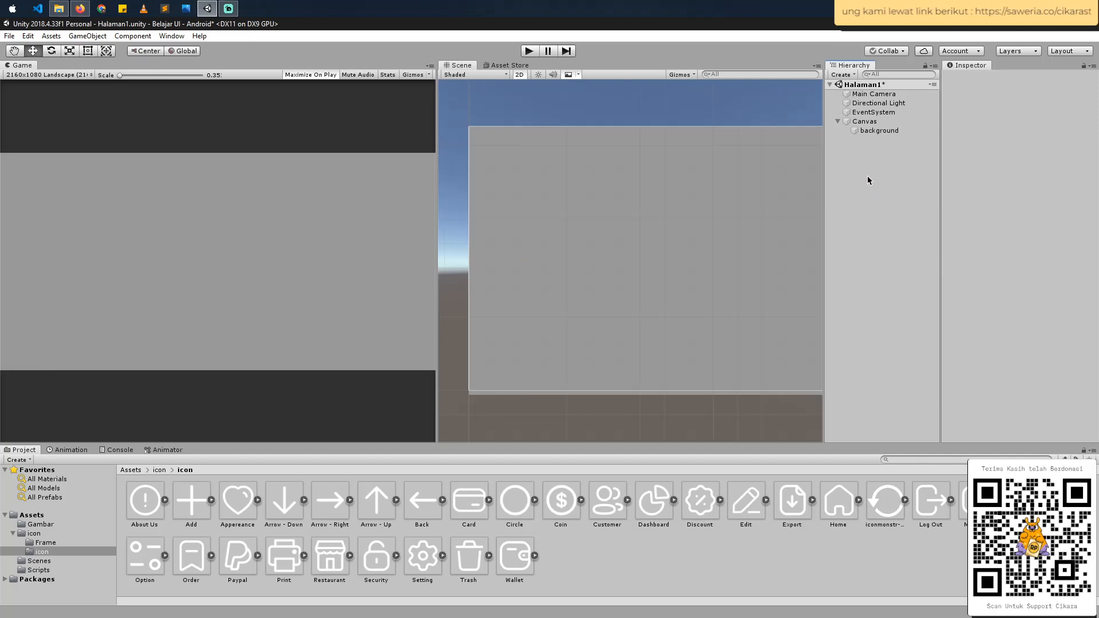
key(ctrl+z)
key(ctrl+z)
- Delete the seven icon images, Image (1) to Image (7), keeping the white sidebar strip, and save the scene
click(876, 204)
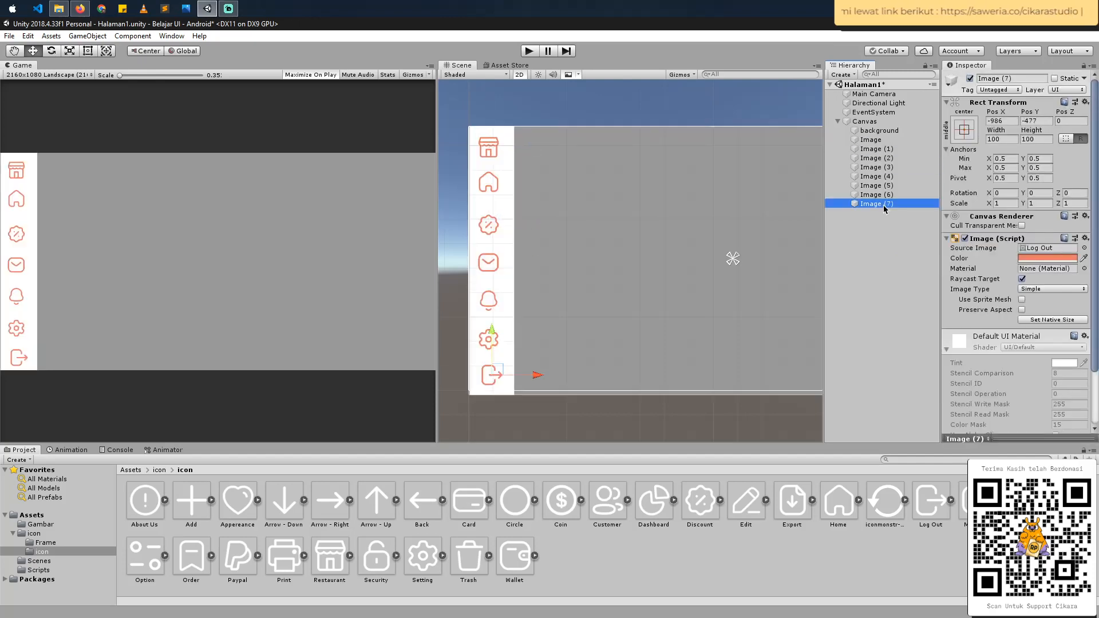
click(876, 149)
shift+click(887, 205)
right_click(887, 205)
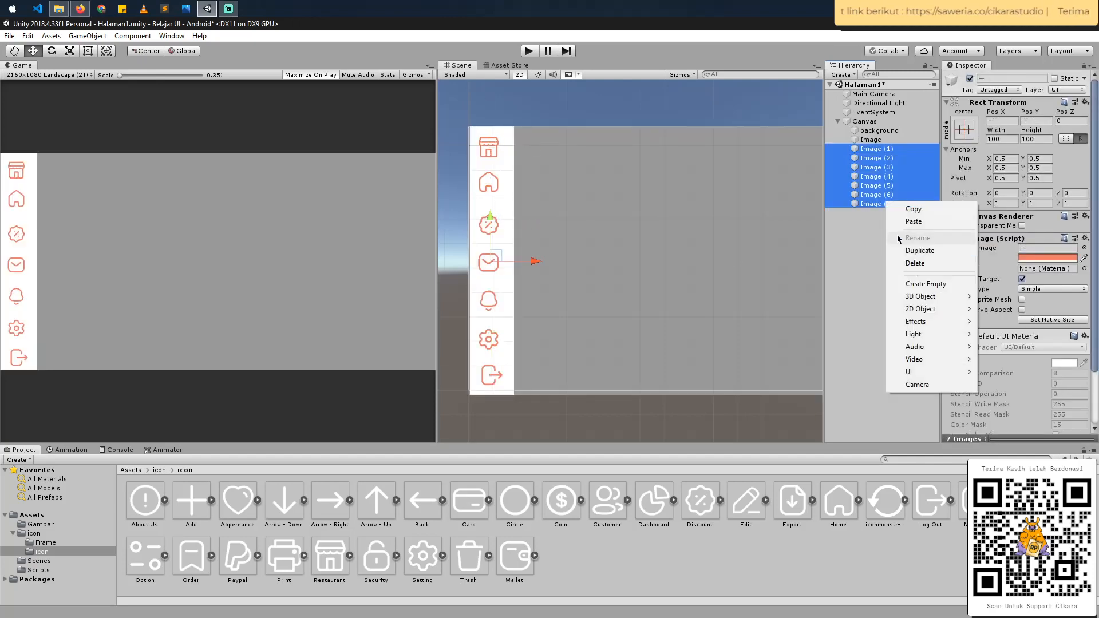
click(910, 262)
click(871, 141)
key(ctrl+s)
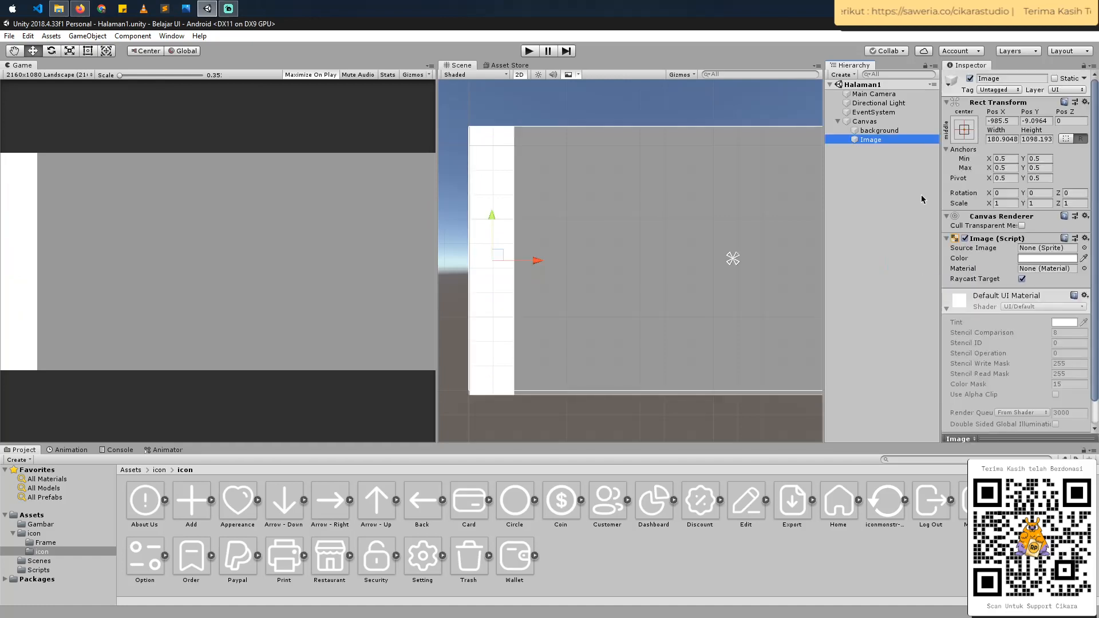
- Add a Grid Layout Group component to the sidebar strip image
scroll(1030, 338, down, 2)
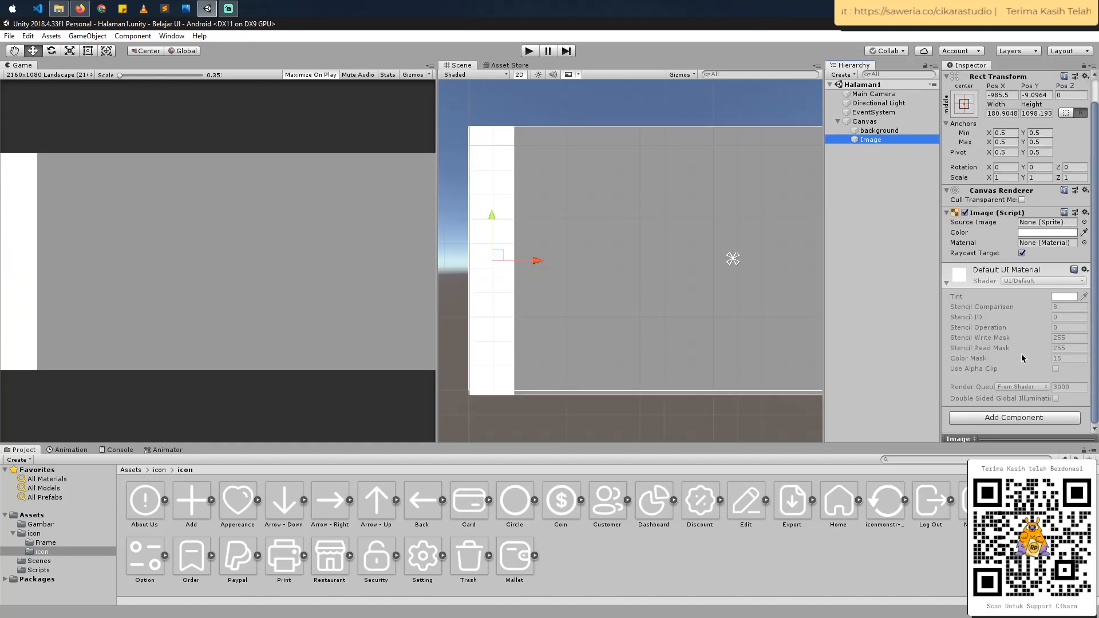
click(1011, 418)
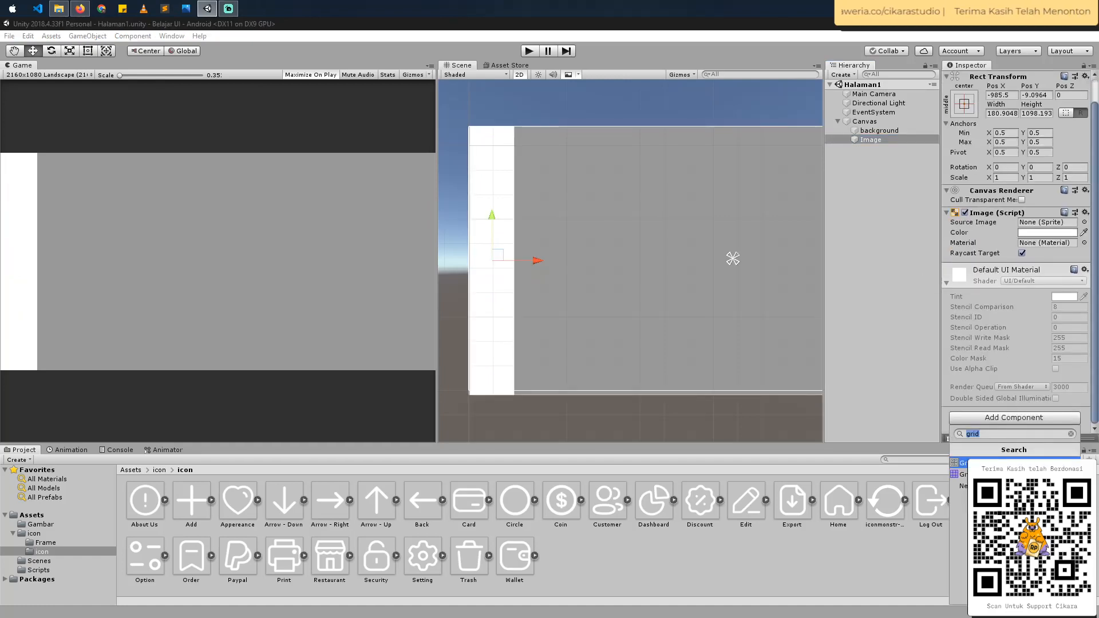
key(Return)
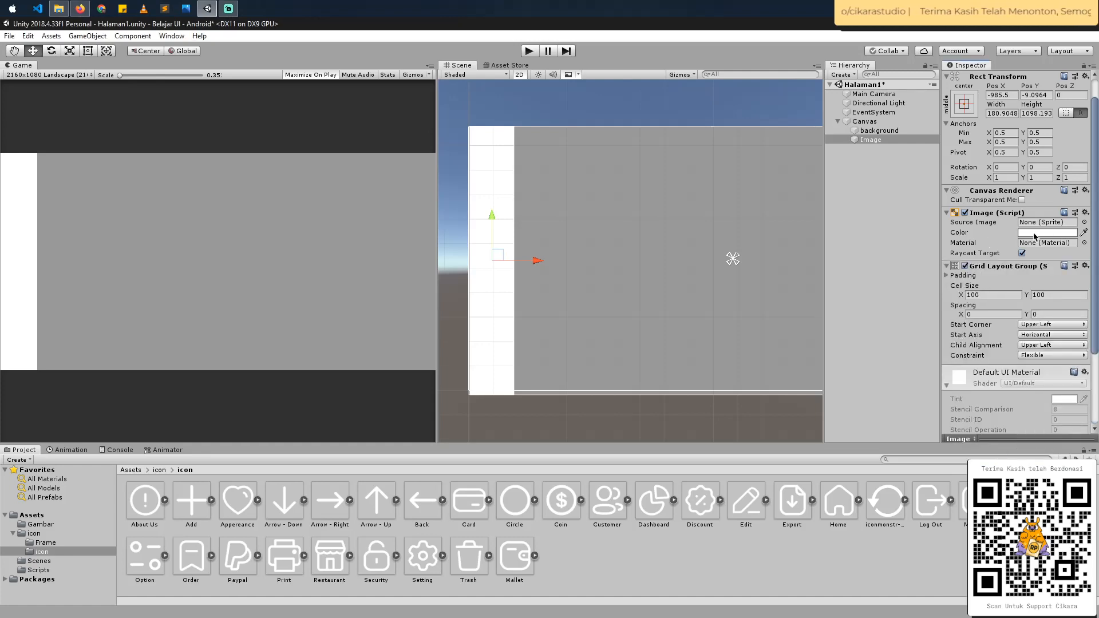
- Set the sidebar strip's colour to dark grey with red 44 and green 44, and save the scene
click(1036, 235)
drag(995, 331, 984, 377)
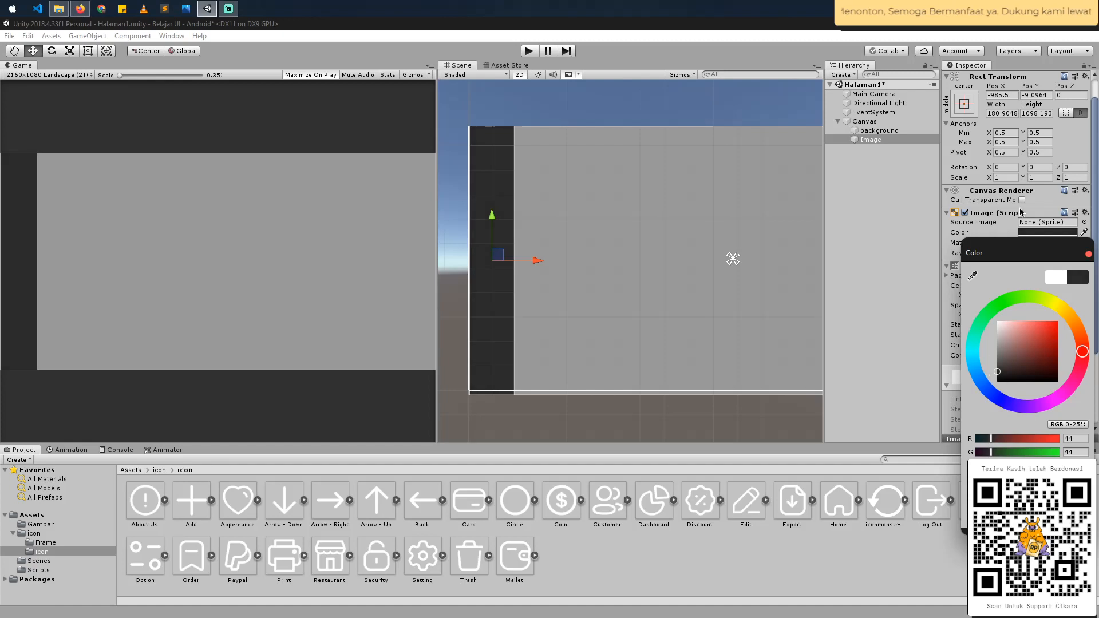
key(ctrl+s)
- Add a UI Image as a child of the dark sidebar strip
click(875, 142)
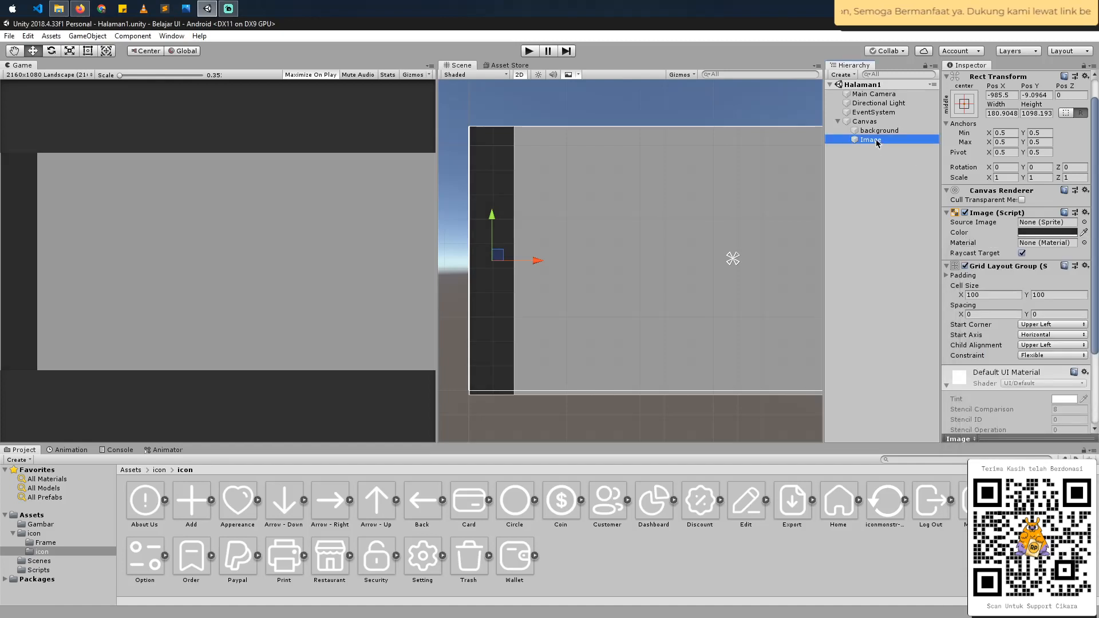
right_click(875, 140)
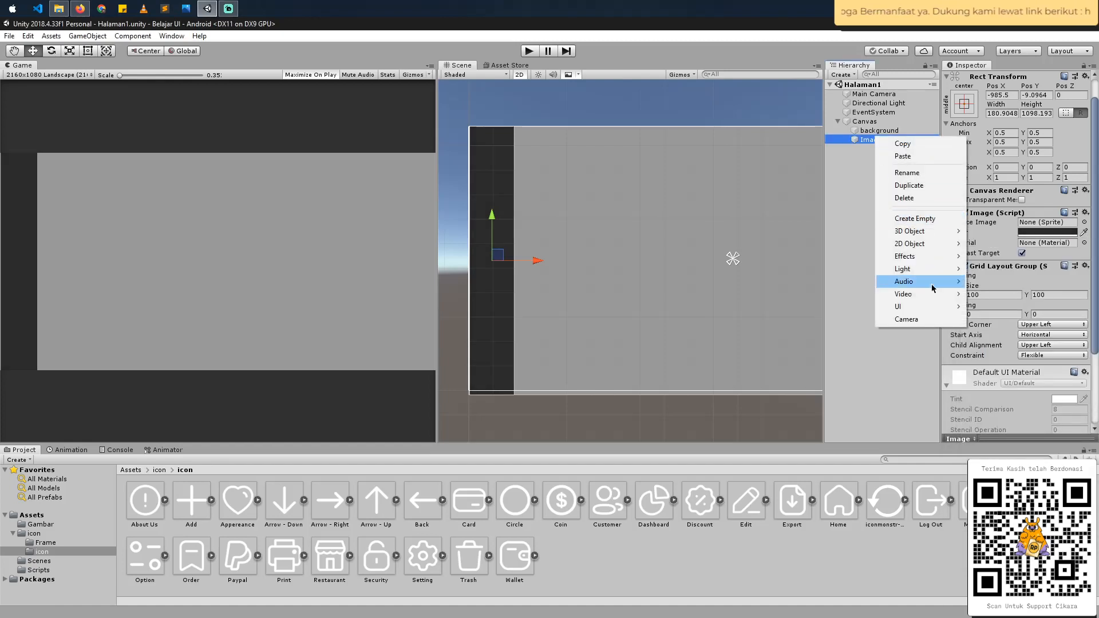
mouse_move(926, 309)
click(1001, 333)
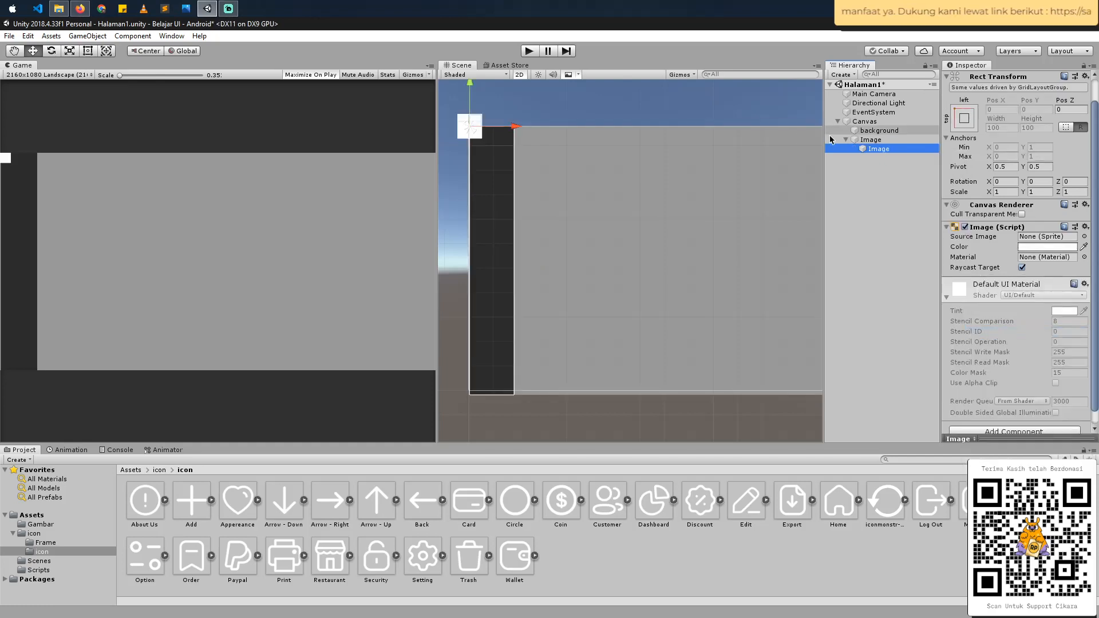
- Rename the dark sidebar strip image to Menu
click(870, 140)
click(870, 140)
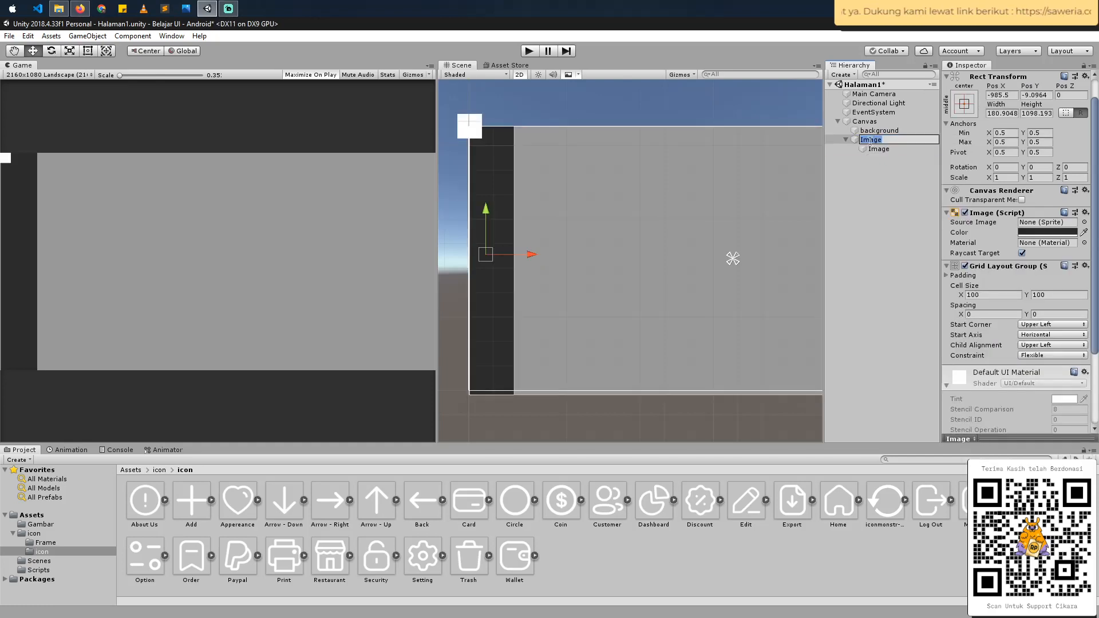
text(Menu)
key(Return)
- Switch the start corner of Menu's Grid Layout Group to Upper Right and back to Upper Left
click(881, 150)
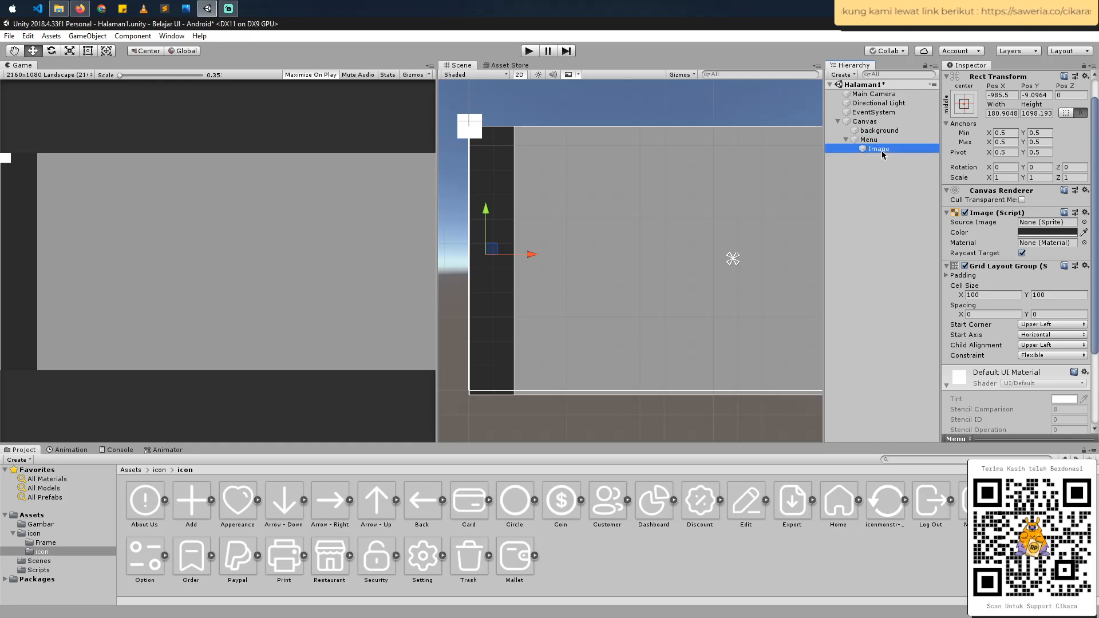
scroll(489, 155, down, 4)
middle_drag(491, 156, 513, 179)
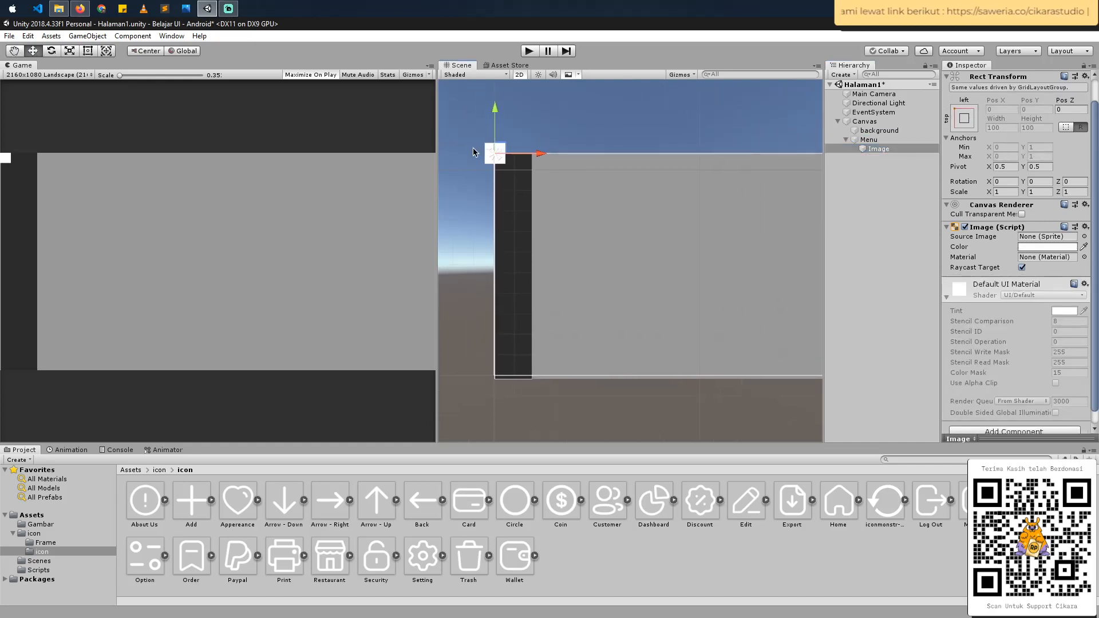
click(869, 140)
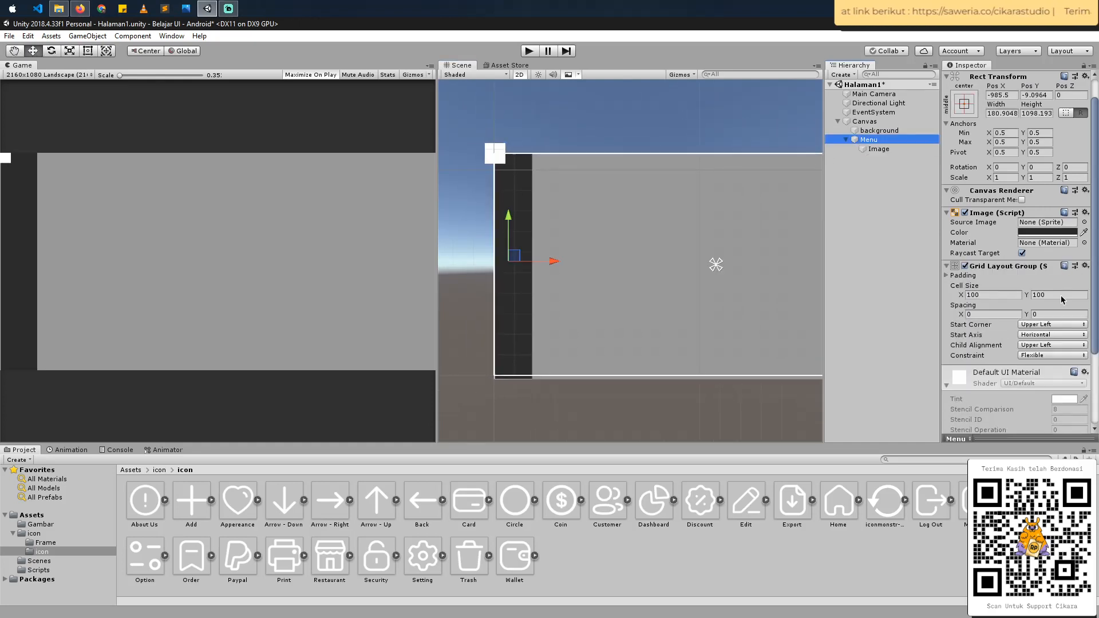
click(1045, 259)
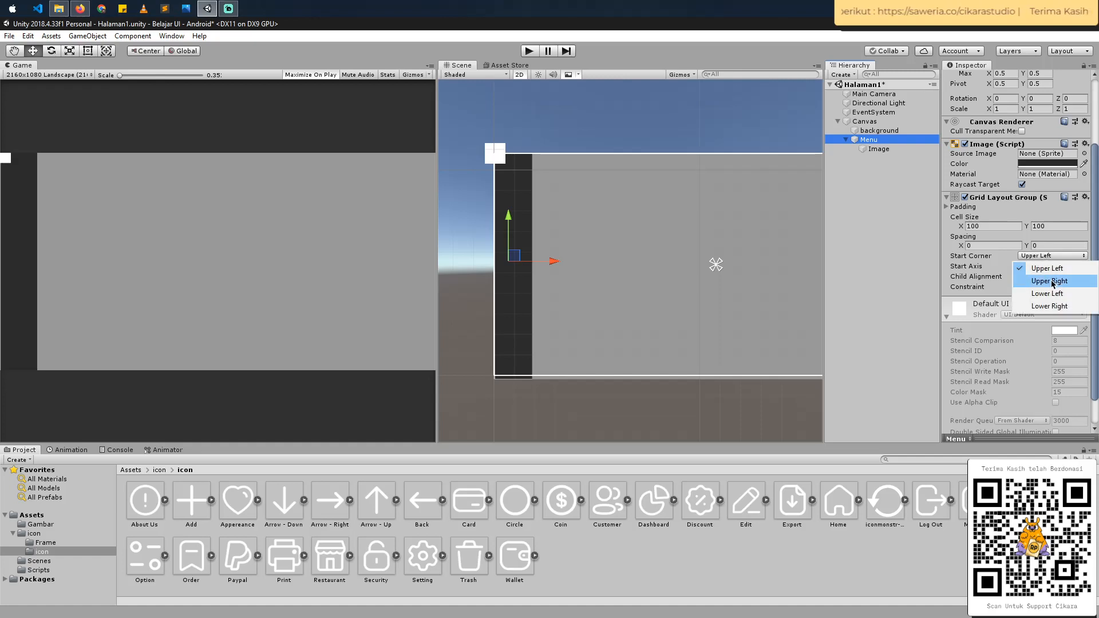
click(1053, 280)
click(1049, 259)
click(1041, 267)
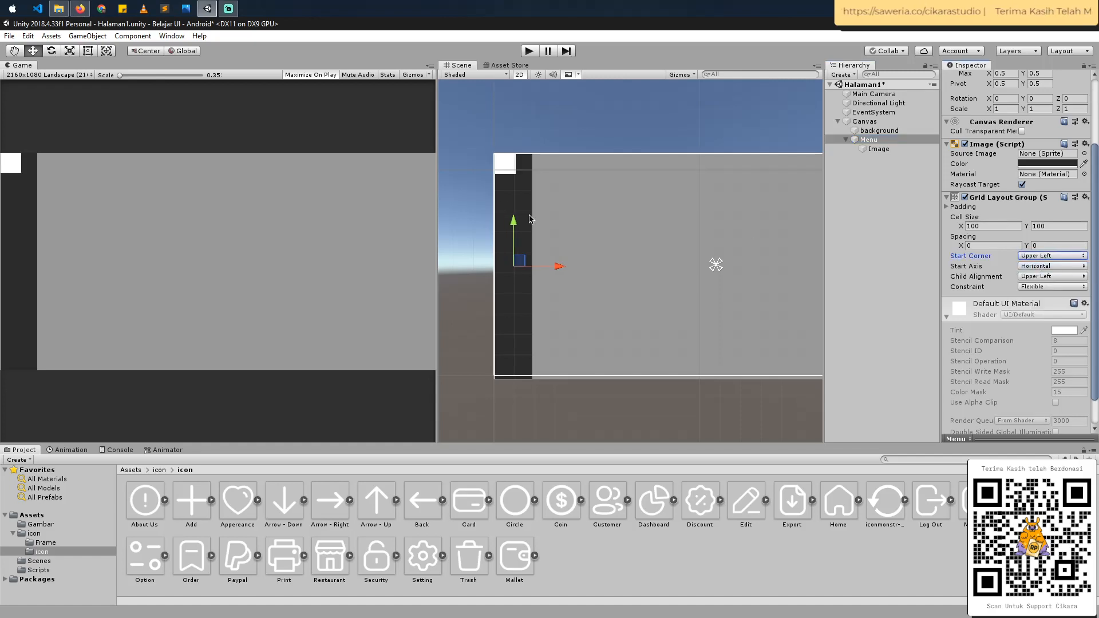
- Set the cell size of Menu's Grid Layout Group to 180 wide and 168.7 high
scroll(558, 197, up, 1)
middle_drag(508, 182, 530, 214)
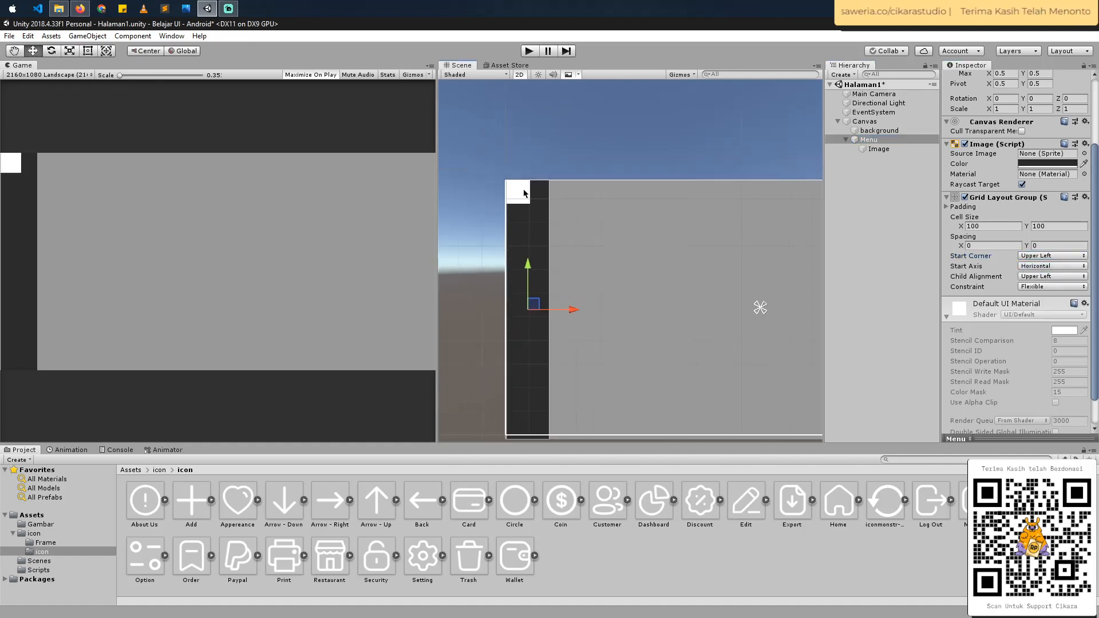
scroll(509, 186, up, 2)
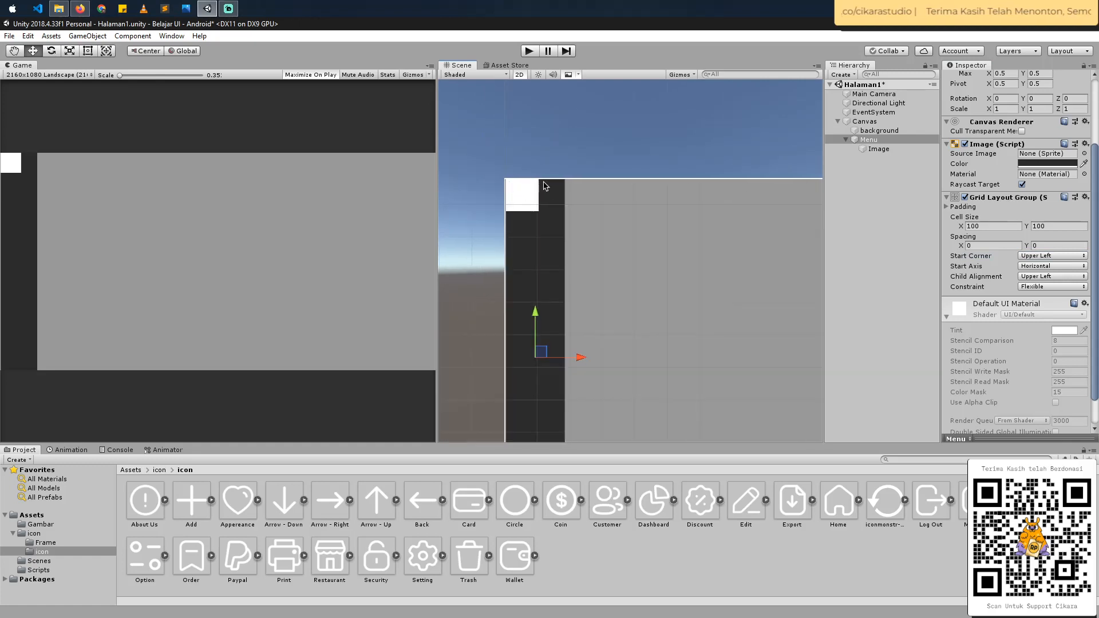
scroll(584, 213, down, 2)
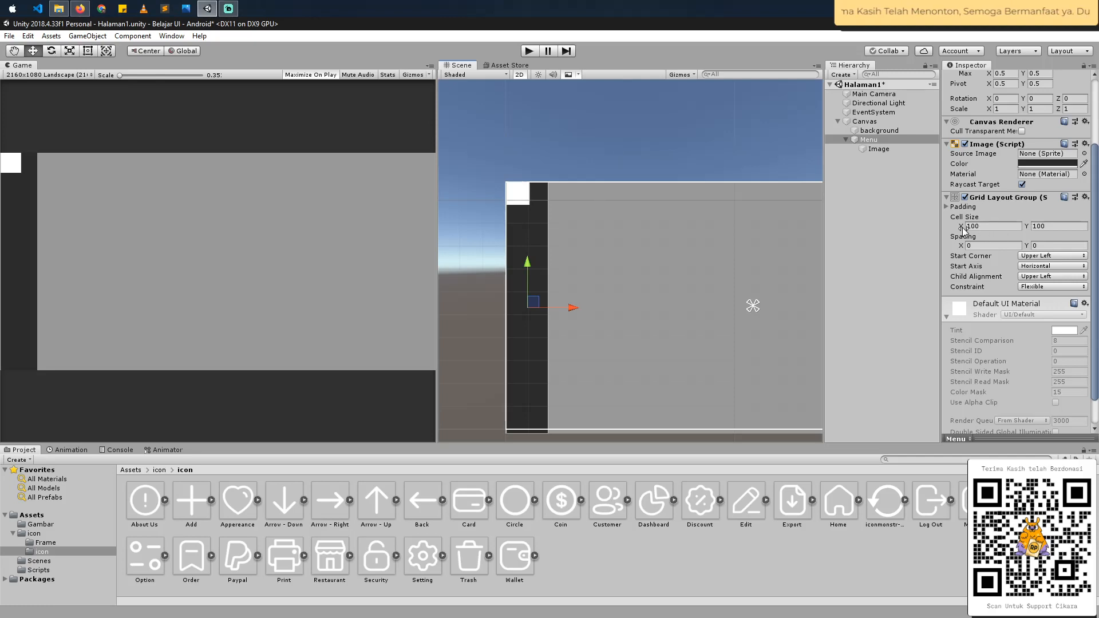
drag(961, 228, 77, 201)
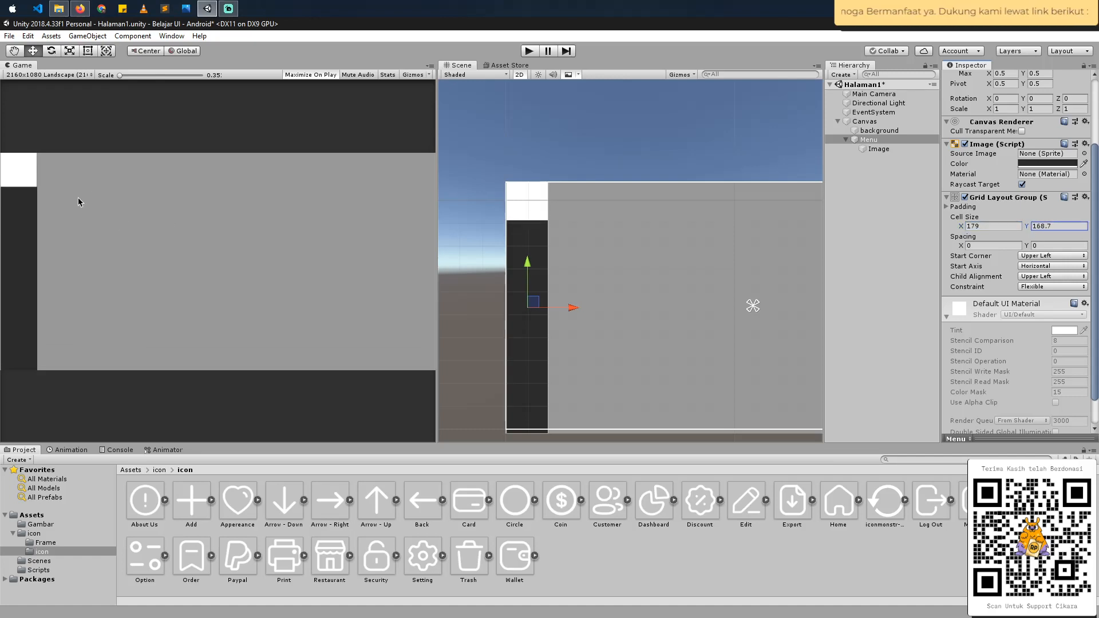
scroll(461, 275, down, 2)
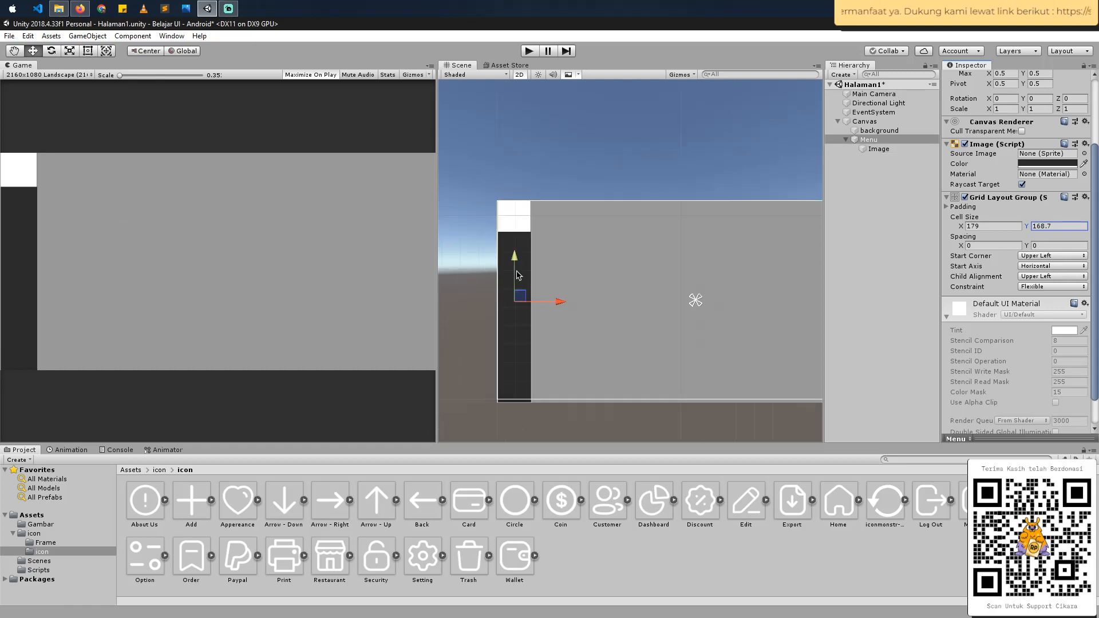
middle_drag(538, 251, 546, 242)
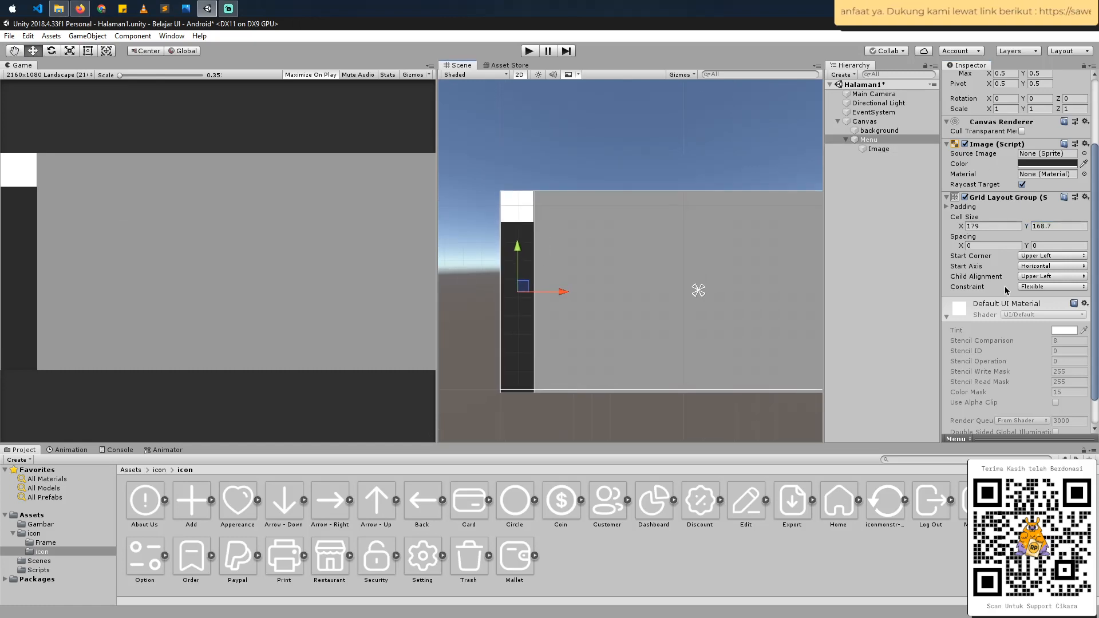
click(967, 226)
text(.3)
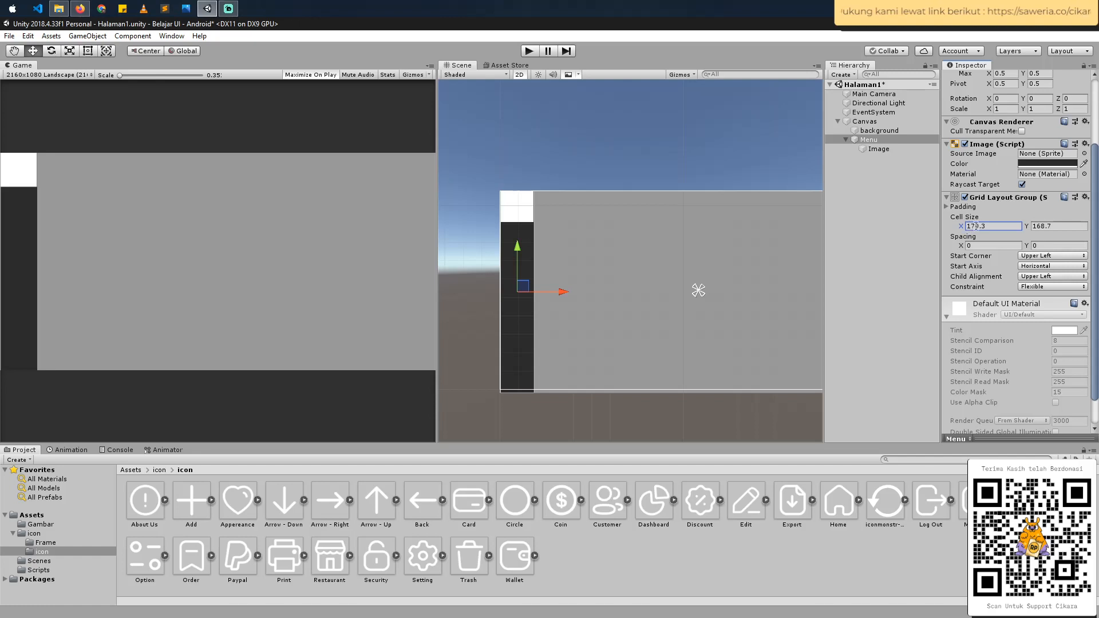
double_click(976, 226)
text(180)
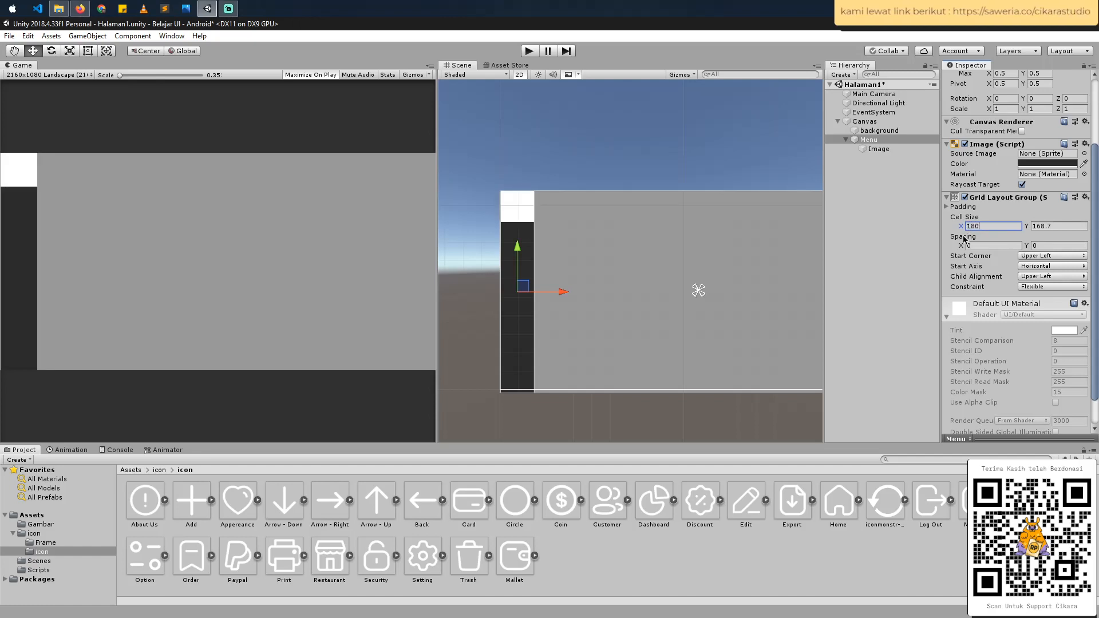
- Check the sidebar icons in the Figma homepage design, and duplicate the white Image under Menu seven times in Unity
click(878, 149)
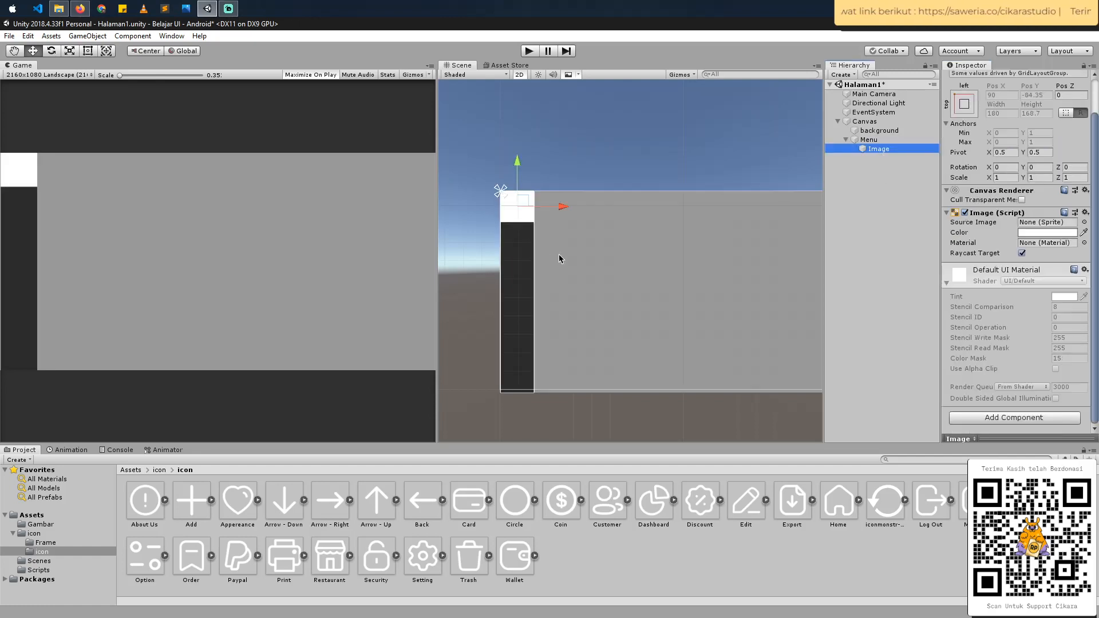
key(alt+Tab)
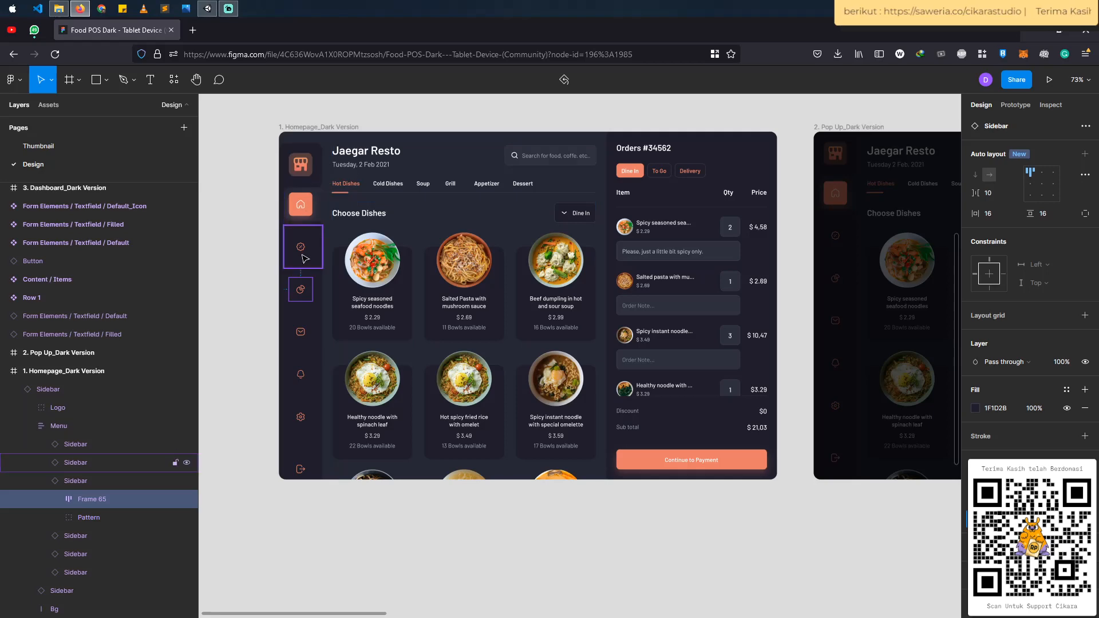
key(alt+Tab)
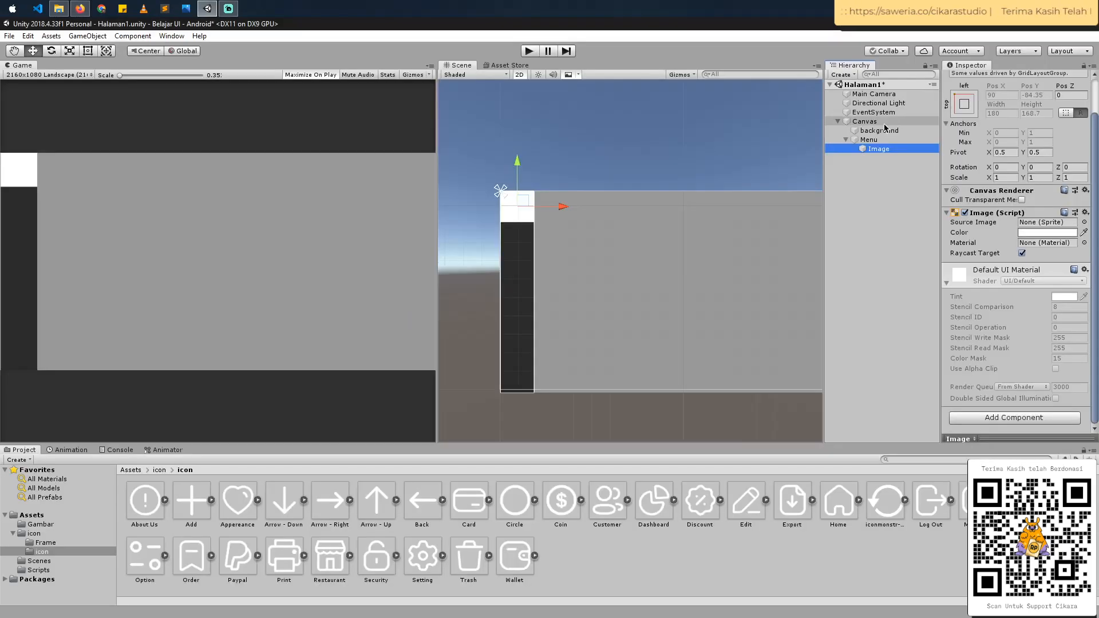
key(ctrl+d)
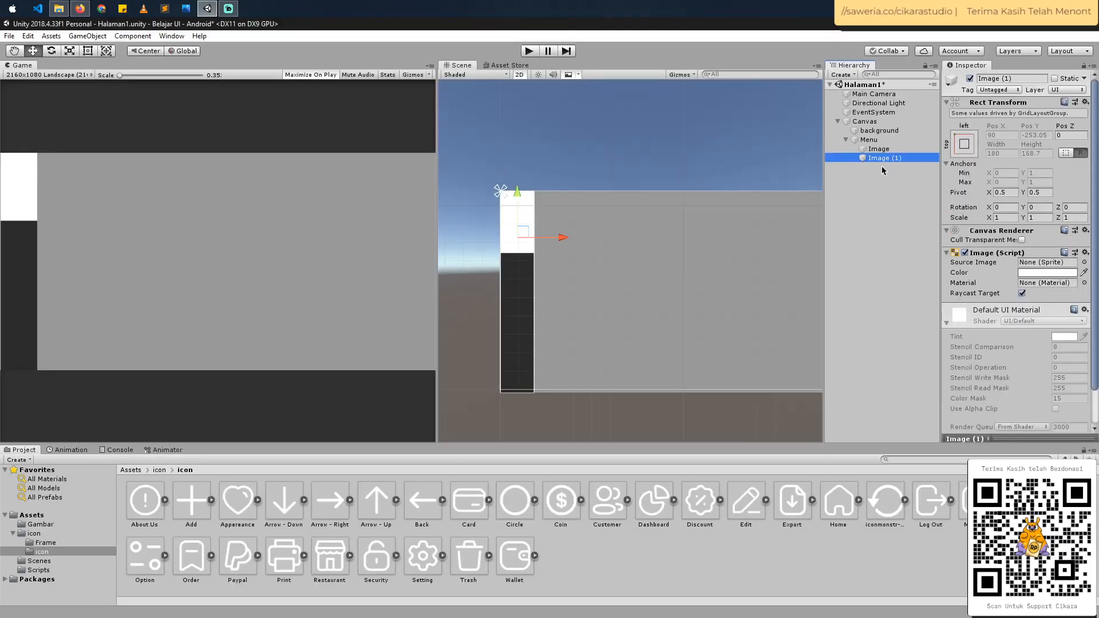
key(ctrl+d)
key(ctrl+d)
key(ctrl+d)
key(ctrl+d)
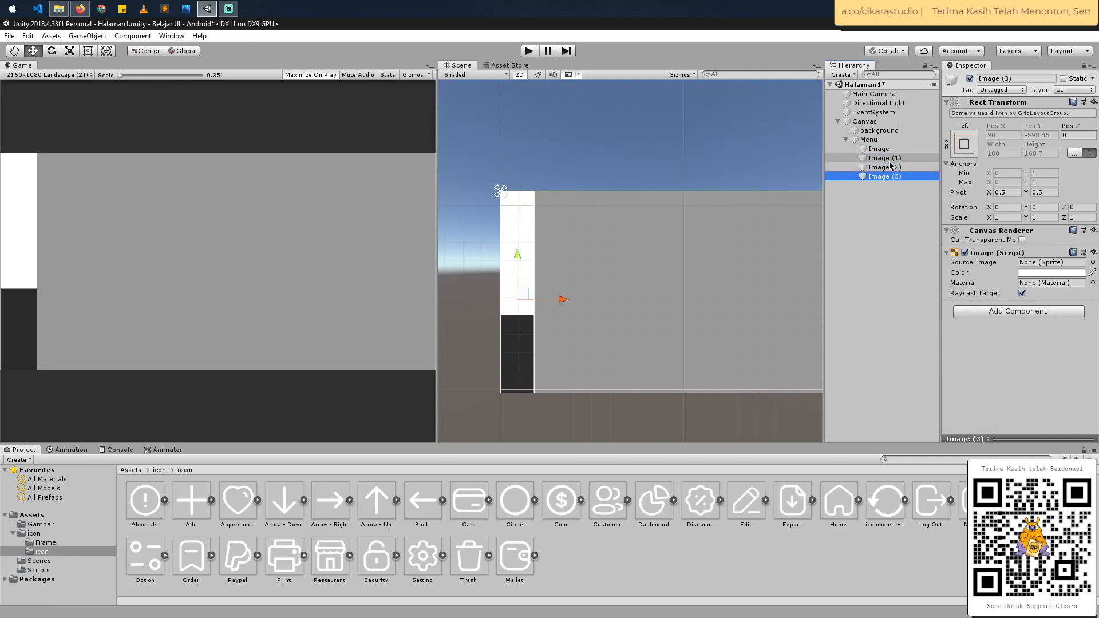
key(ctrl+d)
key(ctrl+d)
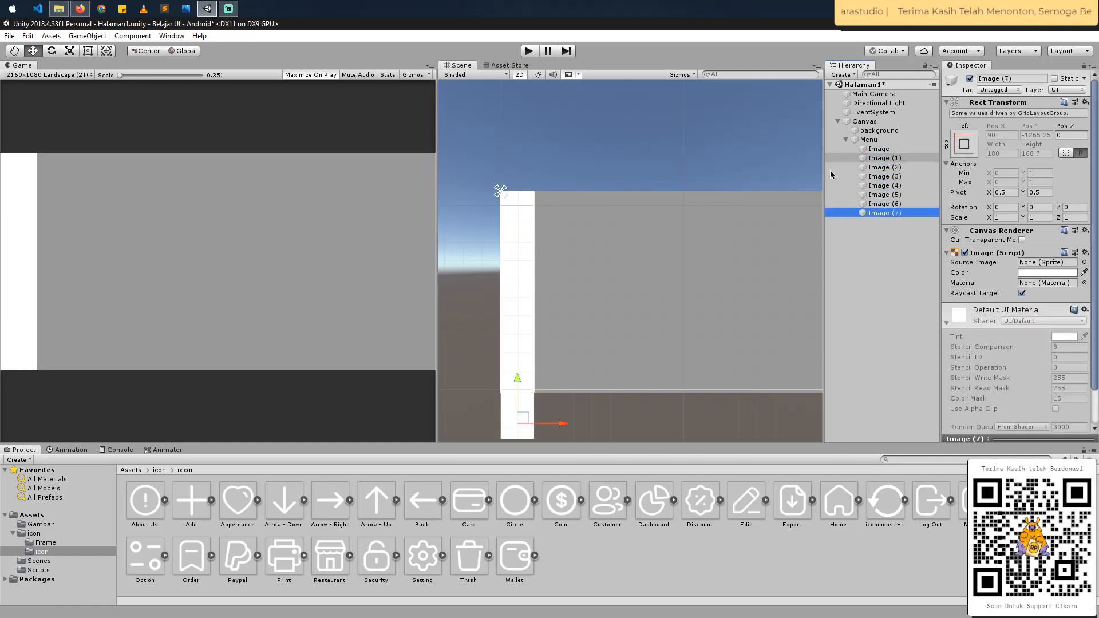
- Set the Menu grid's vertical spacing to 8 and its cell height to 128.15, and save the scene
scroll(464, 307, down, 1)
key(Up)
key(Up)
key(Up)
key(Up)
key(Up)
key(Up)
key(Up)
key(Up)
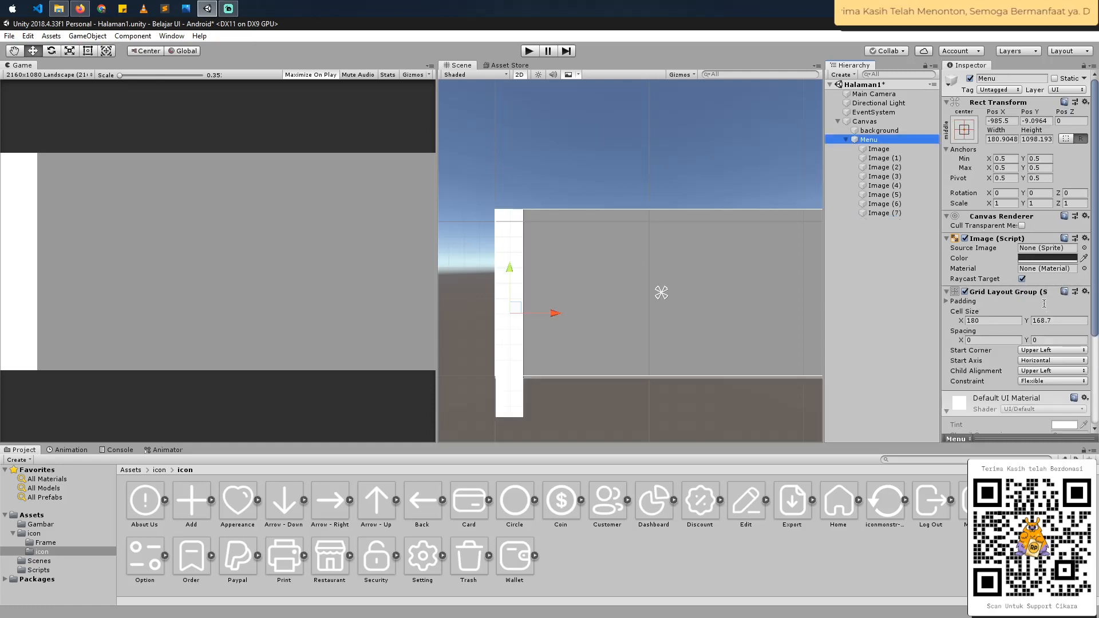
scroll(1044, 303, down, 3)
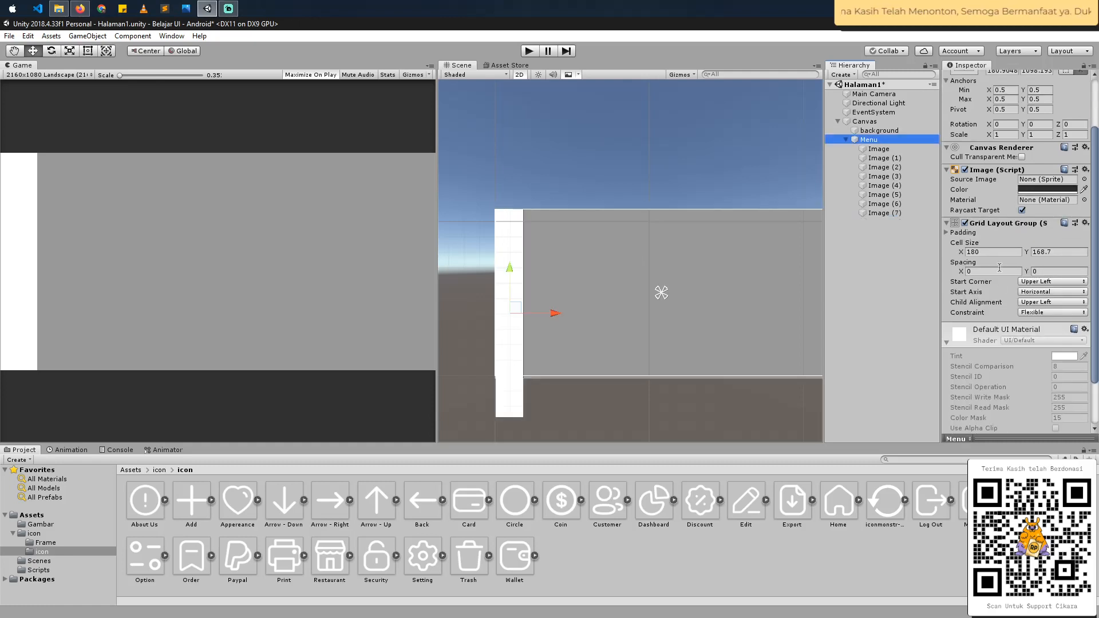
click(1044, 272)
text(9.2)
key(BackSpace)
key(BackSpace)
key(BackSpace)
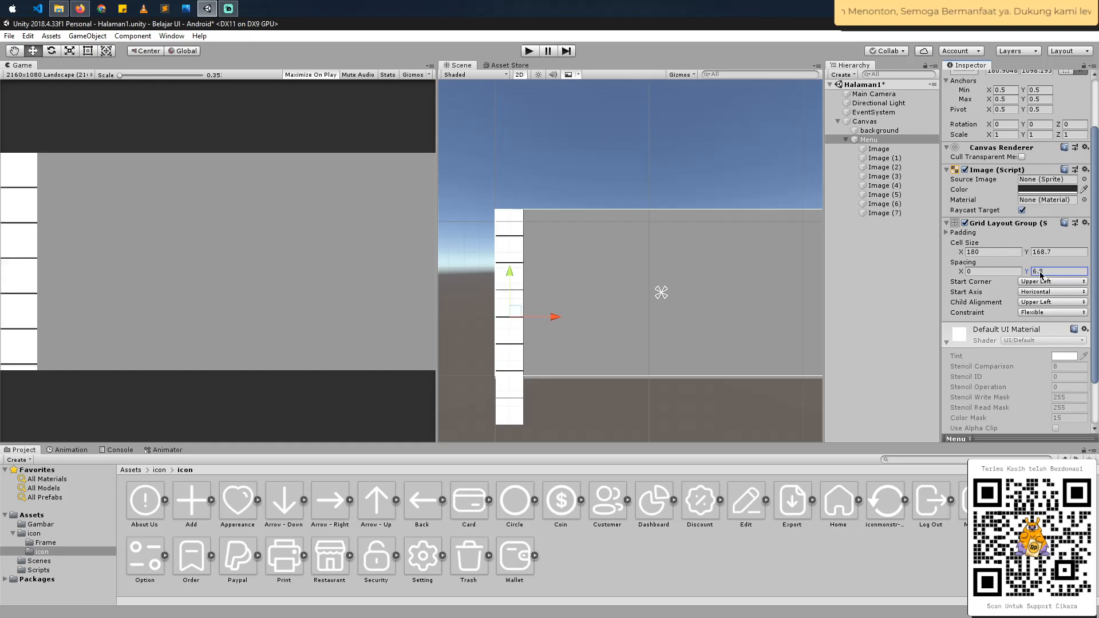
text(8)
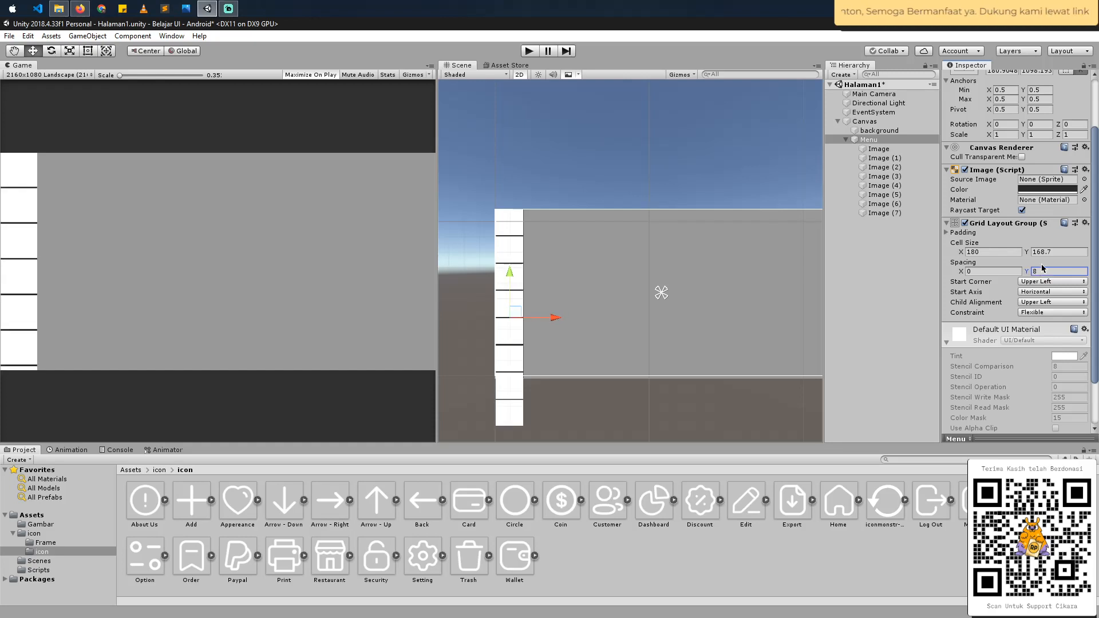
drag(1027, 252, 253, 203)
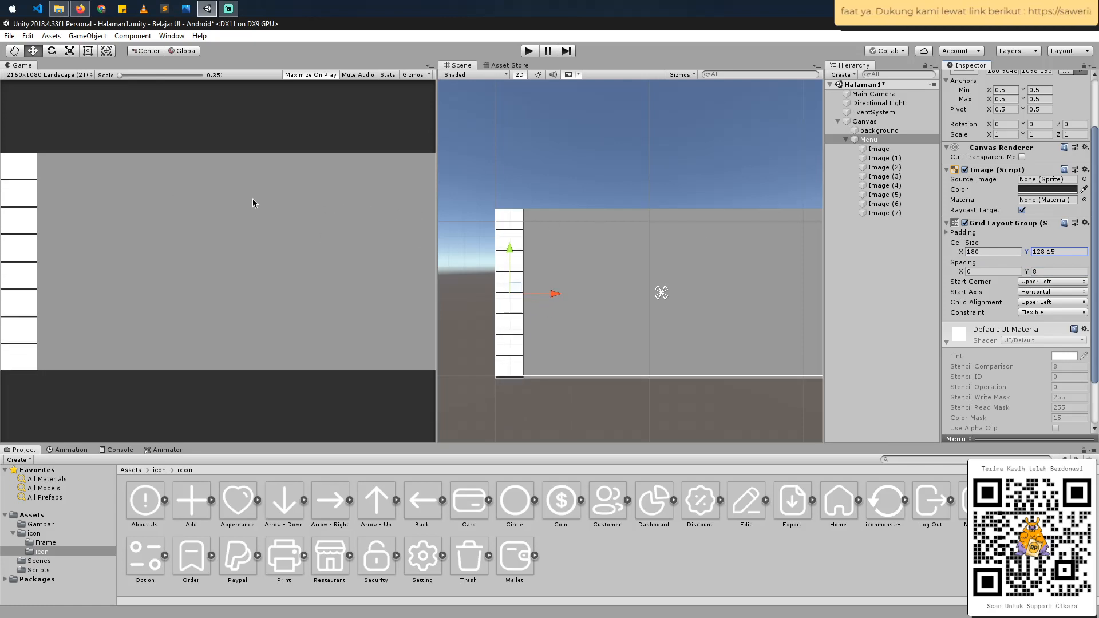
key(ctrl+s)
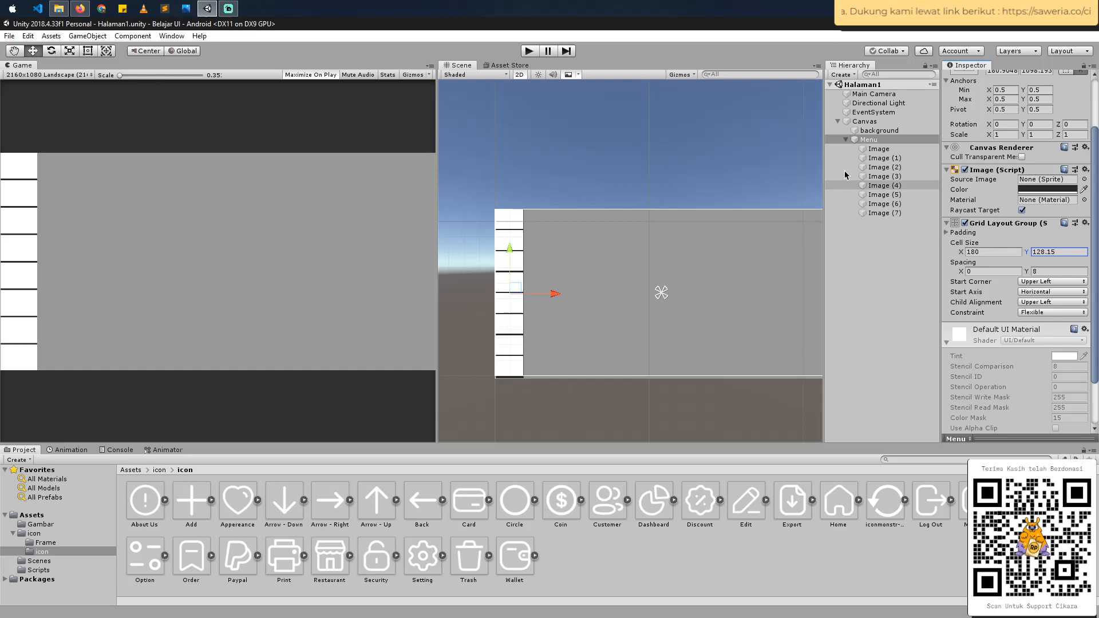
- Rename the first Image under Menu to Element (1)
click(877, 139)
click(879, 150)
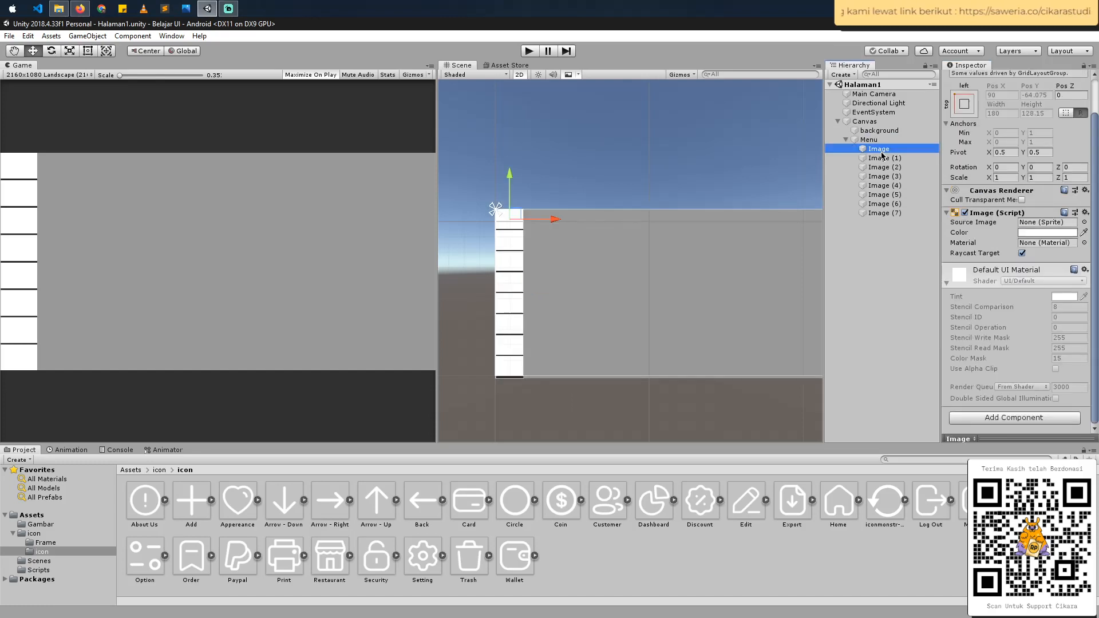
click(881, 150)
text(Element (1)
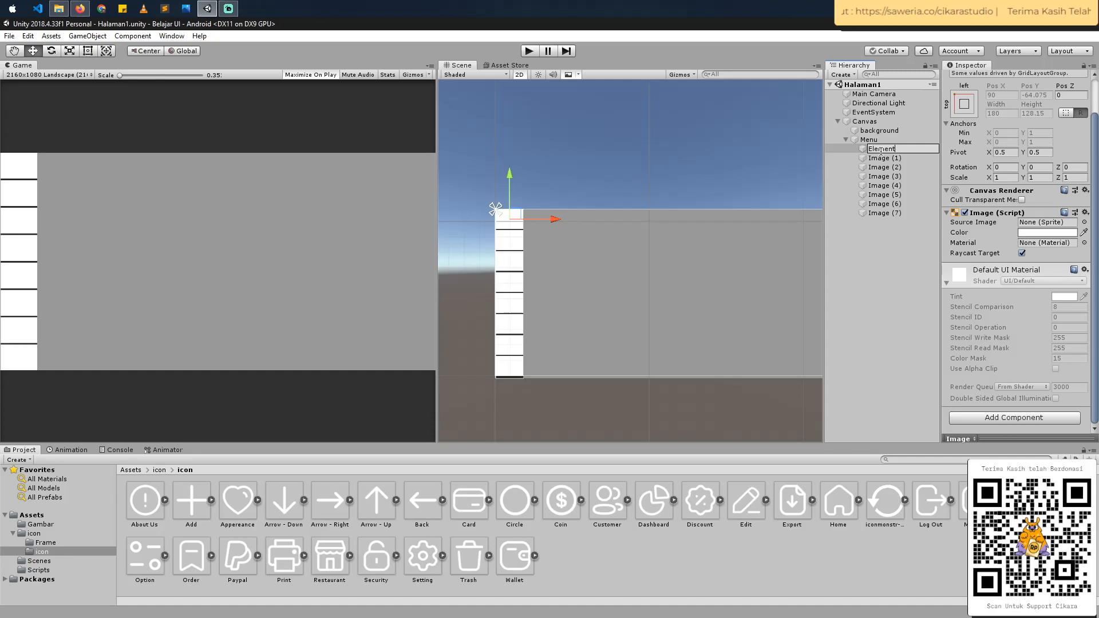
key(Return)
- Delete the seven copies Image (1) to Image (7) under Menu, keeping Element (1)
click(882, 158)
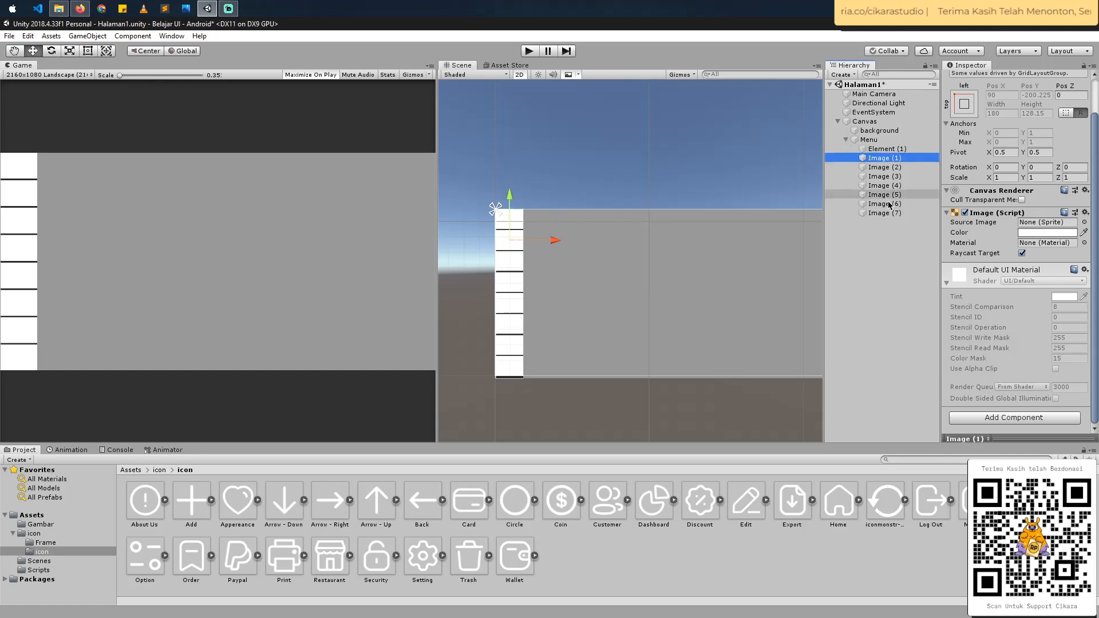
shift+click(884, 213)
right_click(891, 214)
click(919, 277)
- Duplicate Element (1) seven times under Menu and save the scene
click(886, 149)
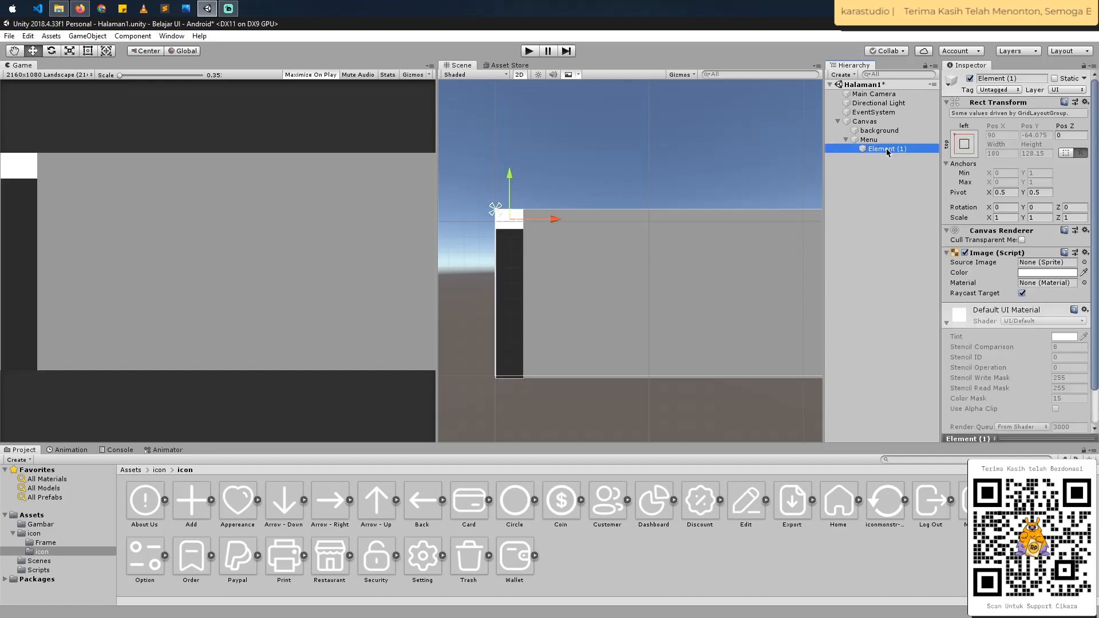
key(ctrl+d)
key(ctrl+d)
key(ctrl+d)
key(ctrl+d)
key(ctrl+d)
key(ctrl+d)
key(ctrl+d)
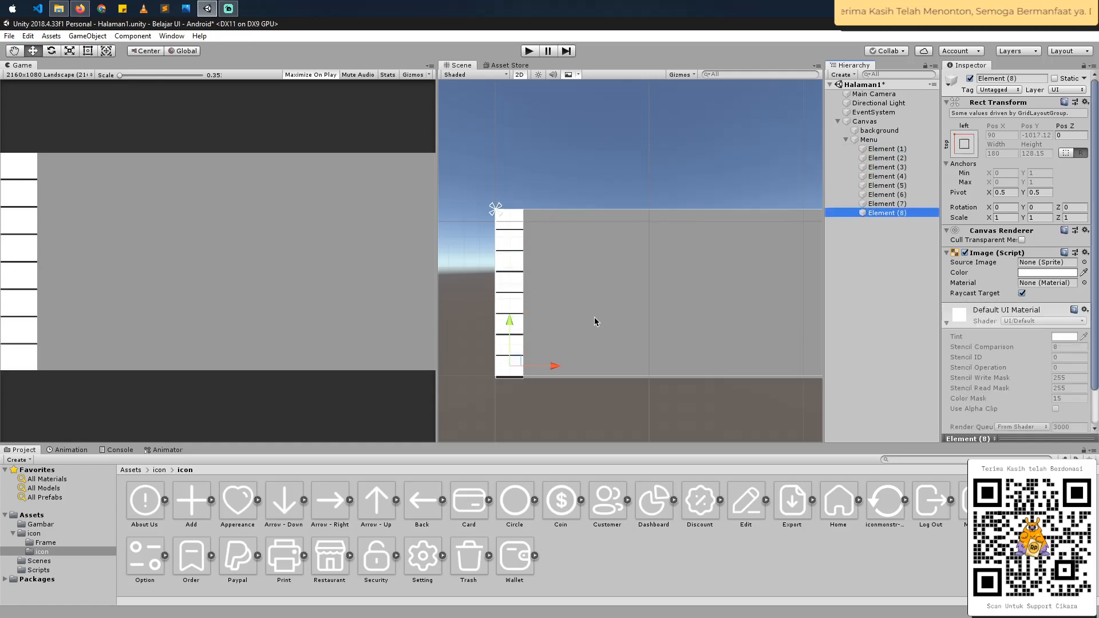
click(896, 150)
key(ctrl+s)
- Add a UI Image as a child of Element (1) and assign the Restaurant icon as its source image
right_click(895, 150)
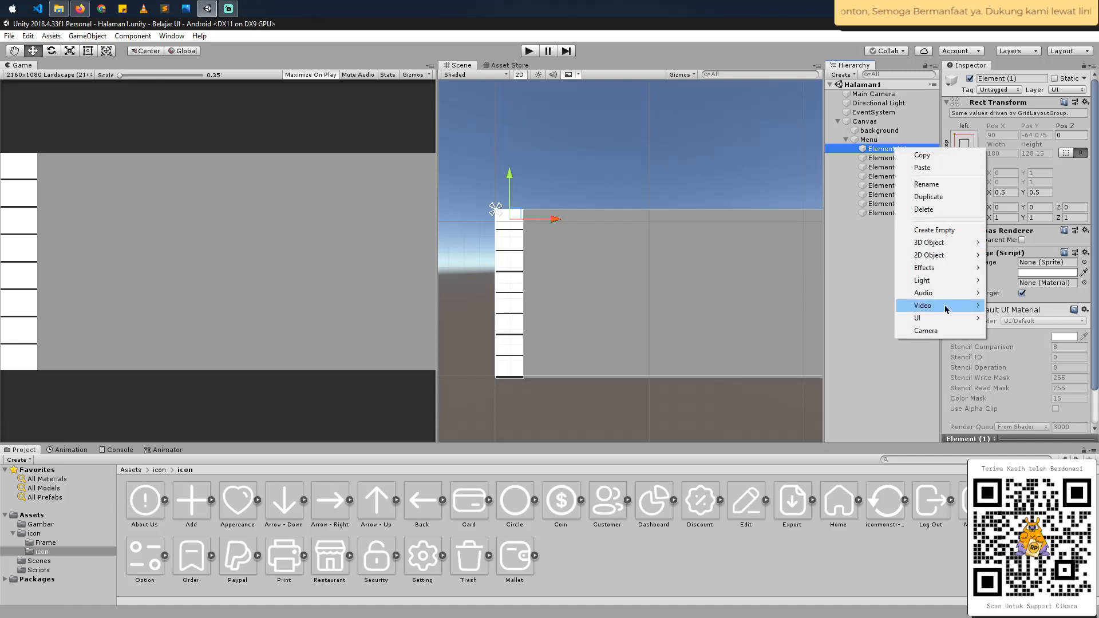
mouse_move(948, 318)
click(857, 345)
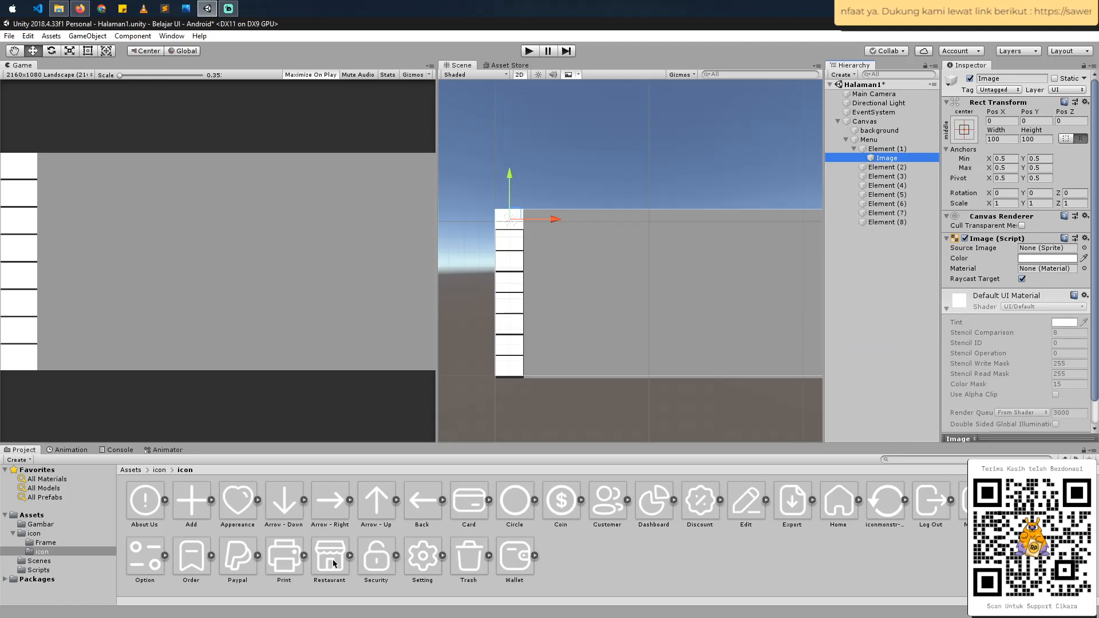
drag(334, 563, 1050, 251)
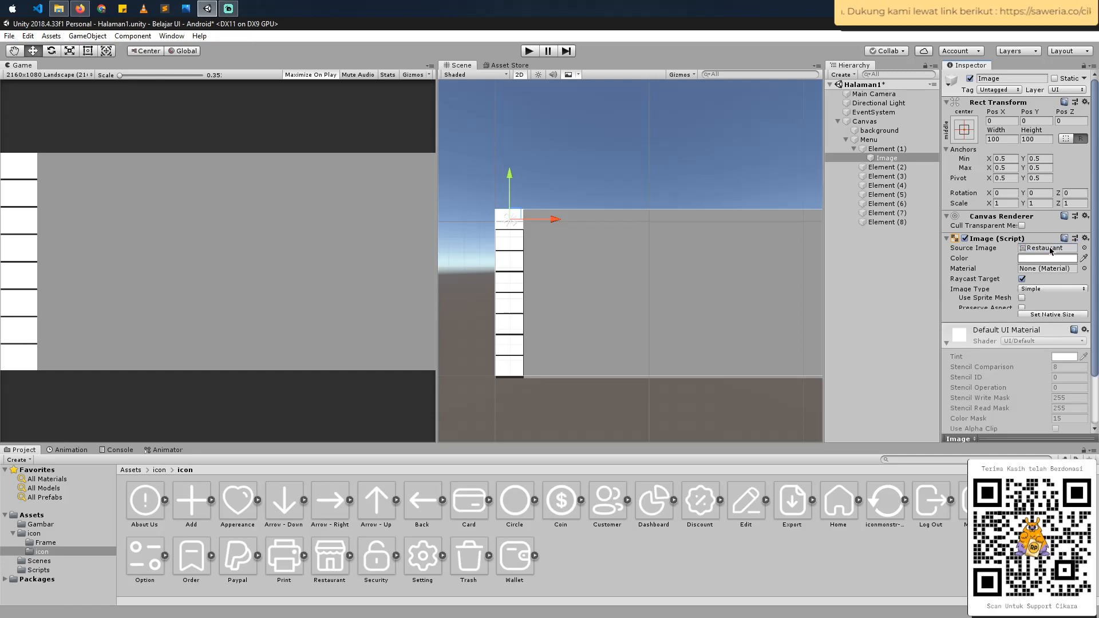
- Switch to Figma to get the sidebar's orange icon color and apply it to the Image under Element (1) in Unity
key(alt+Tab)
click(303, 168)
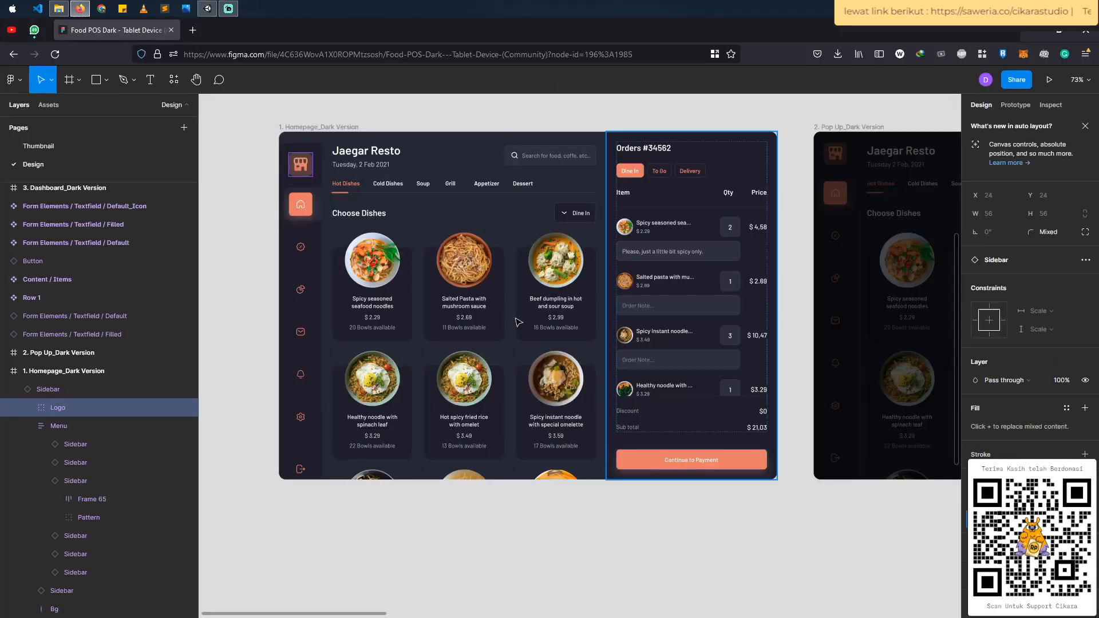
click(305, 257)
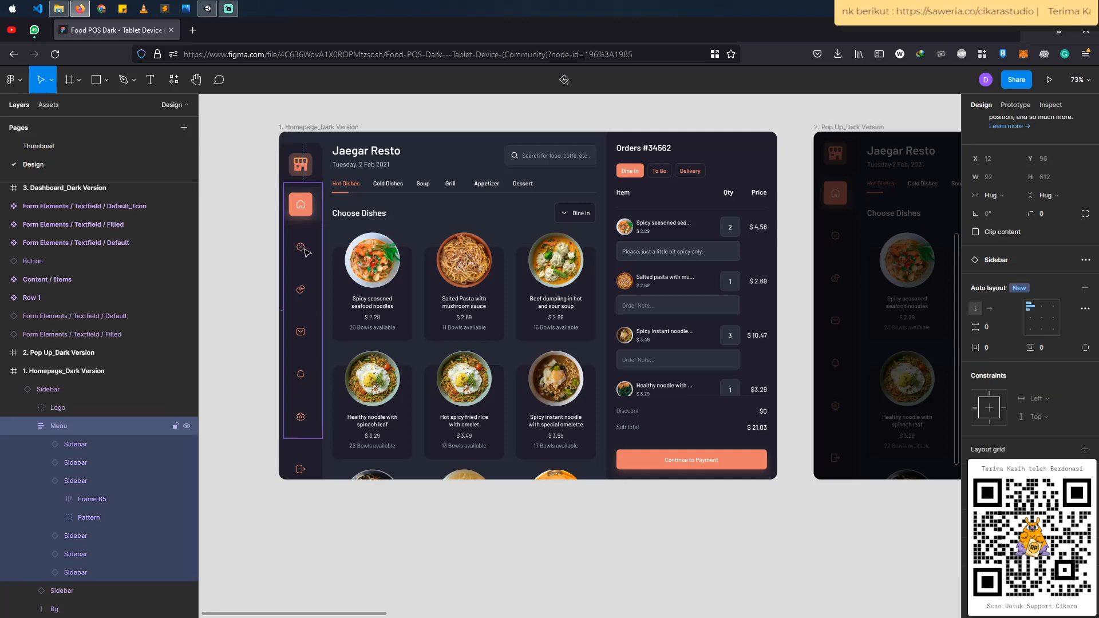
double_click(305, 249)
double_click(305, 249)
double_click(304, 249)
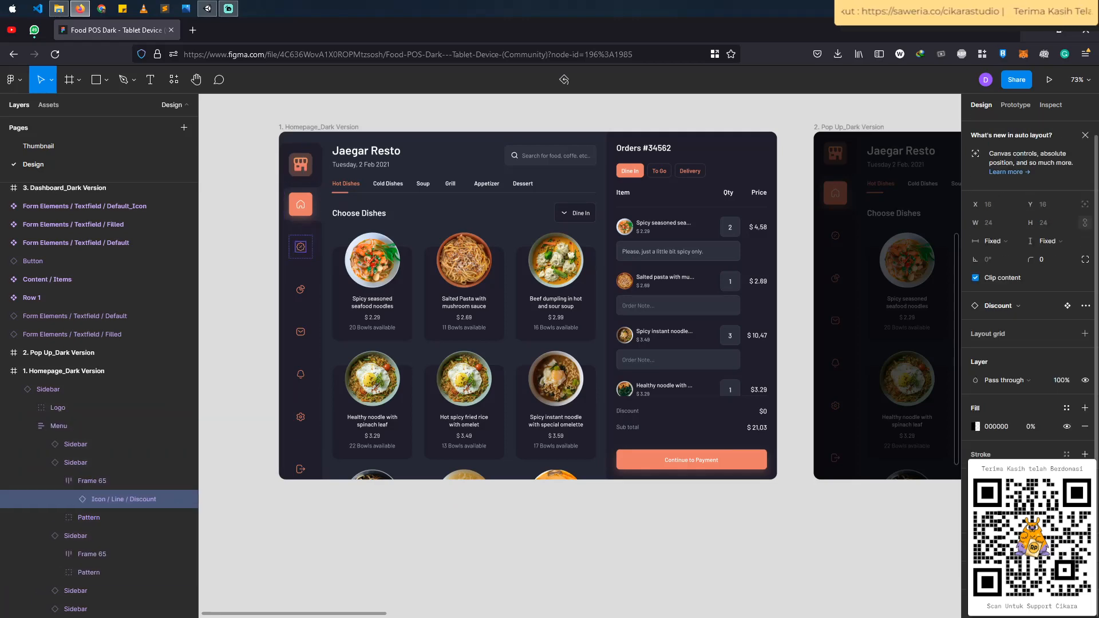
key(alt+Tab)
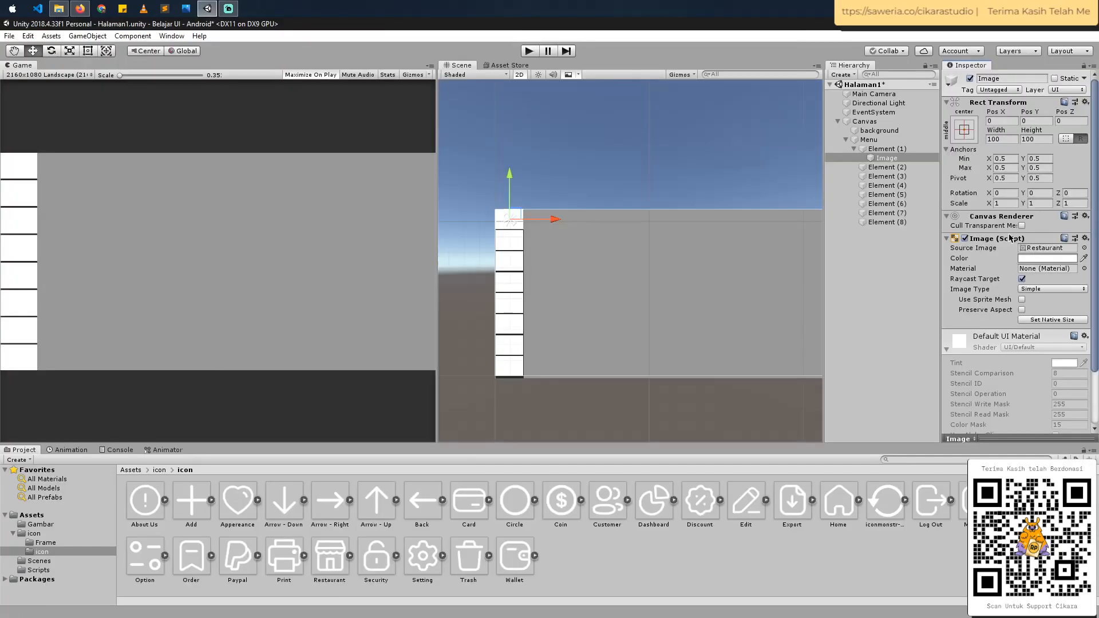
click(1039, 258)
text(EA7C69)
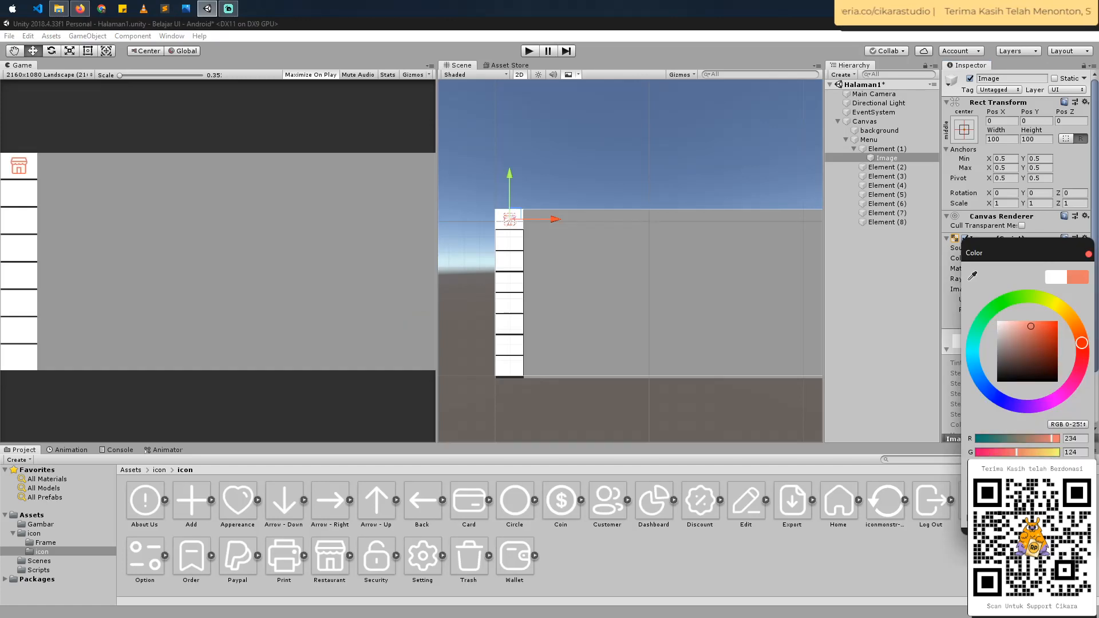
click(1087, 255)
- Make the background color of Element (1) fully transparent
click(887, 149)
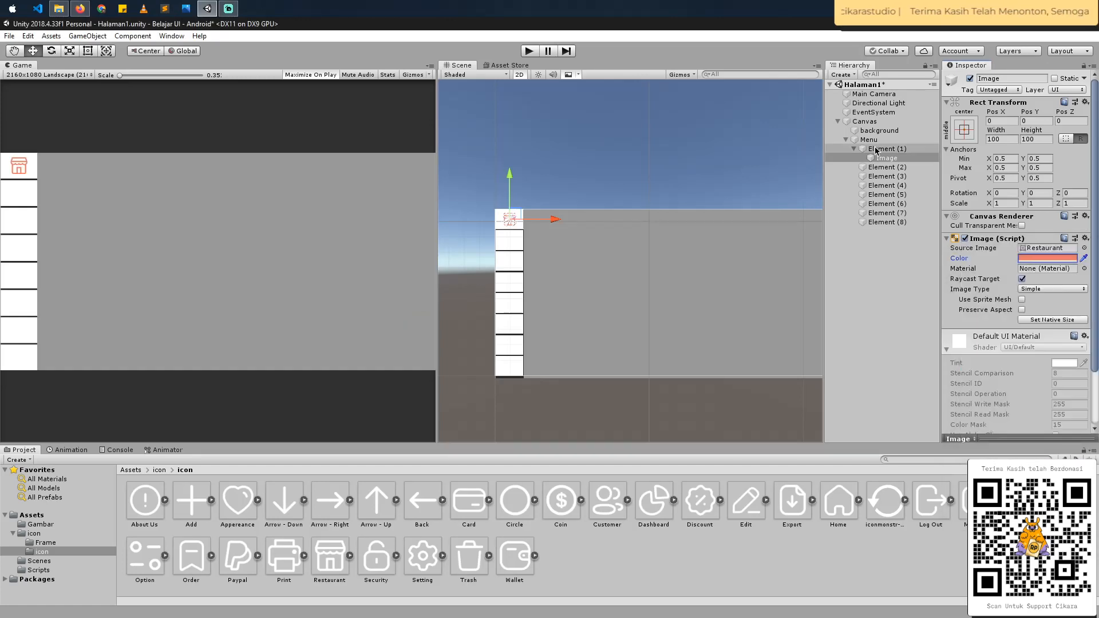
click(1038, 273)
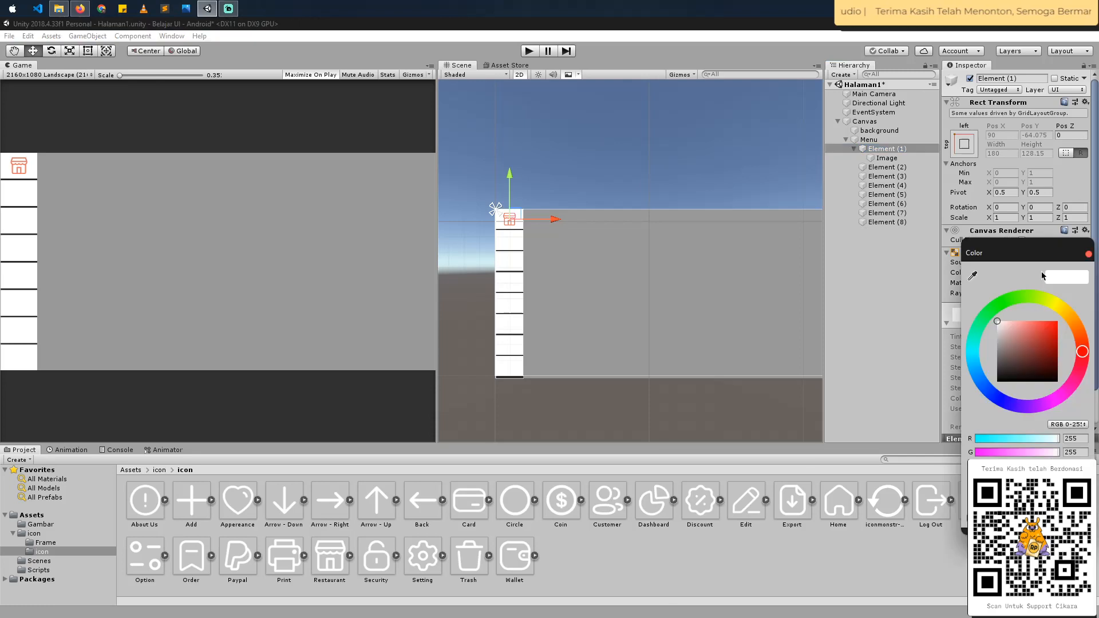
drag(1056, 480, 933, 483)
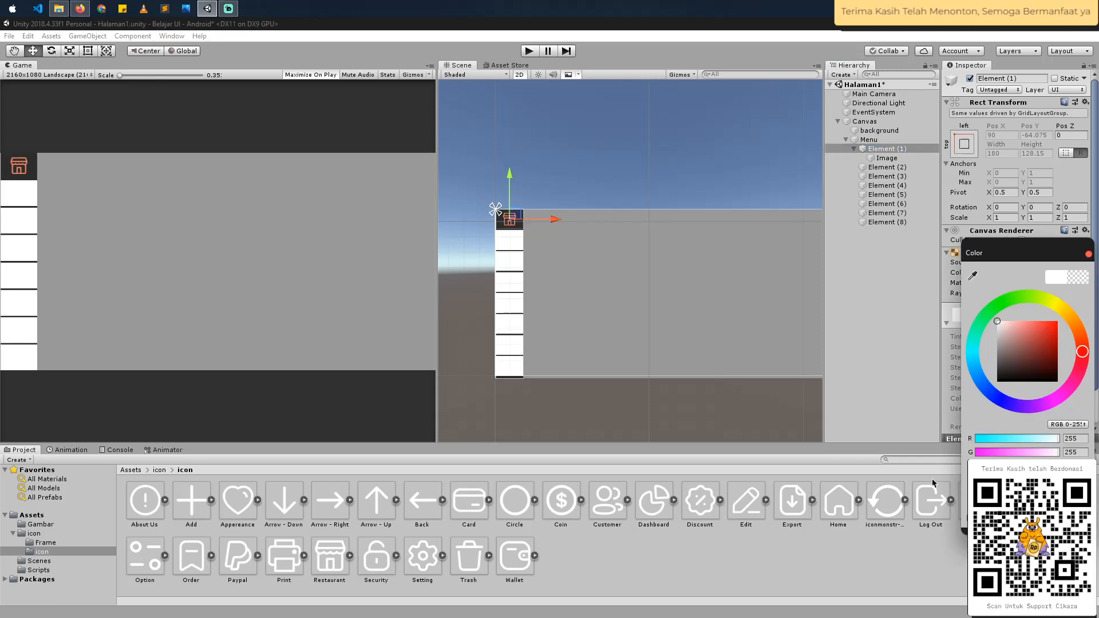
drag(999, 480, 968, 481)
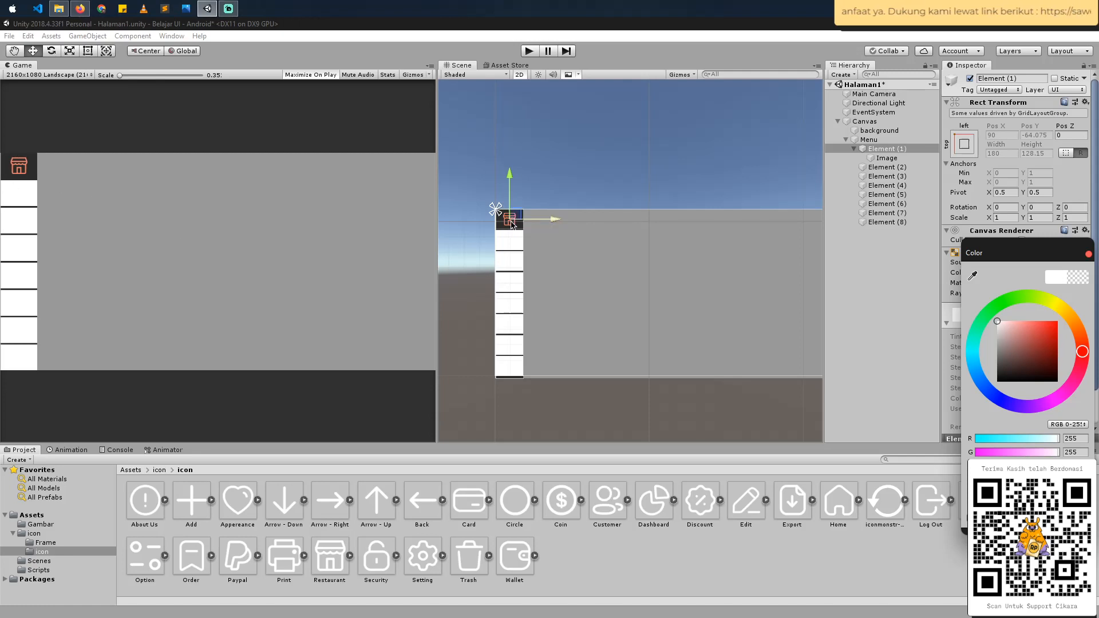
click(1088, 255)
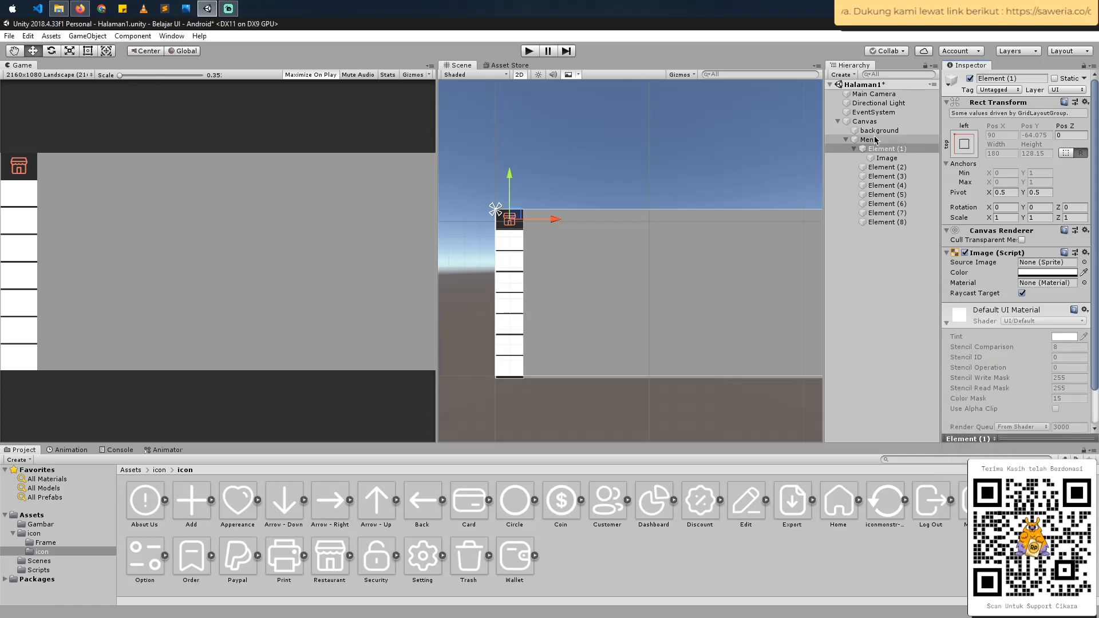
- Delete Element (2) to Element (8) under Menu, keeping Element (1) with its icon
click(879, 141)
click(885, 160)
click(886, 168)
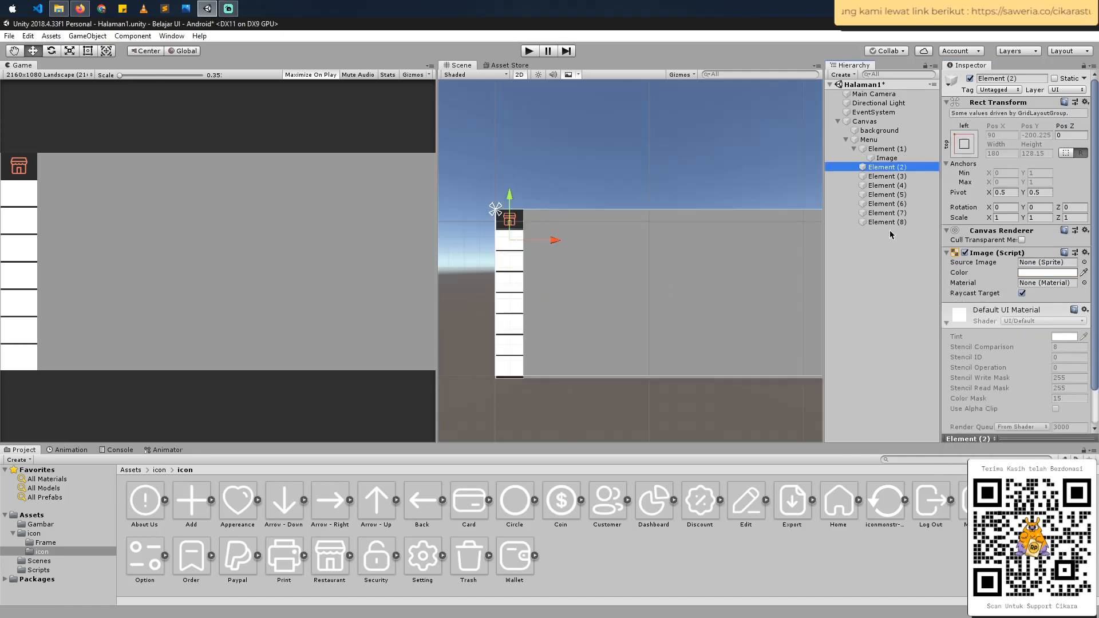
shift+click(888, 223)
key(Delete)
- Duplicate Element (1) together with its icon image seven times under Menu
click(881, 150)
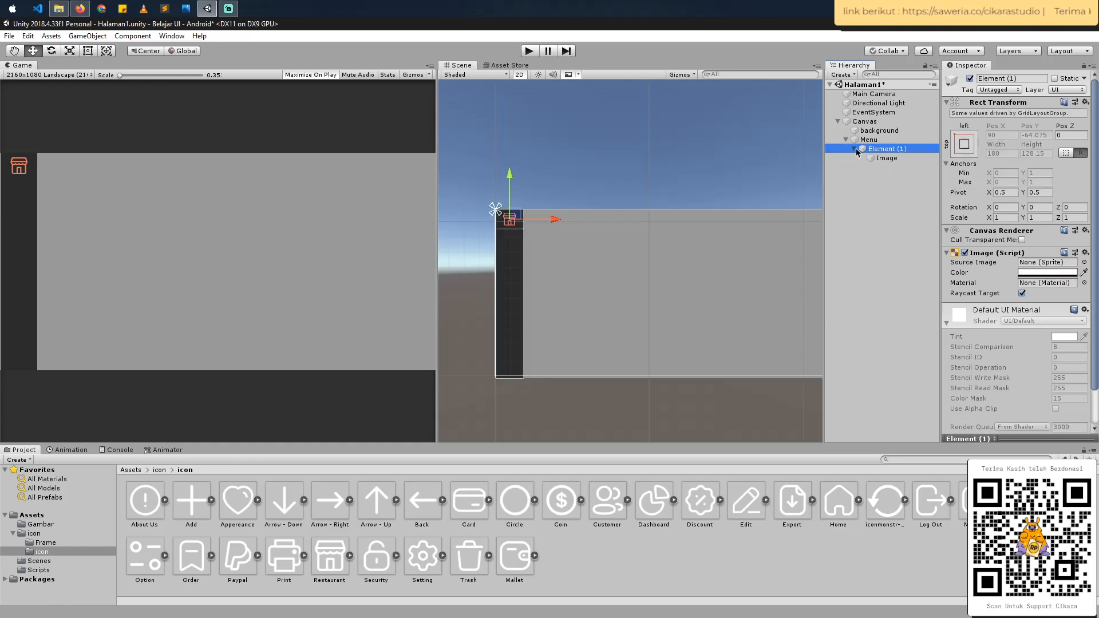
click(854, 148)
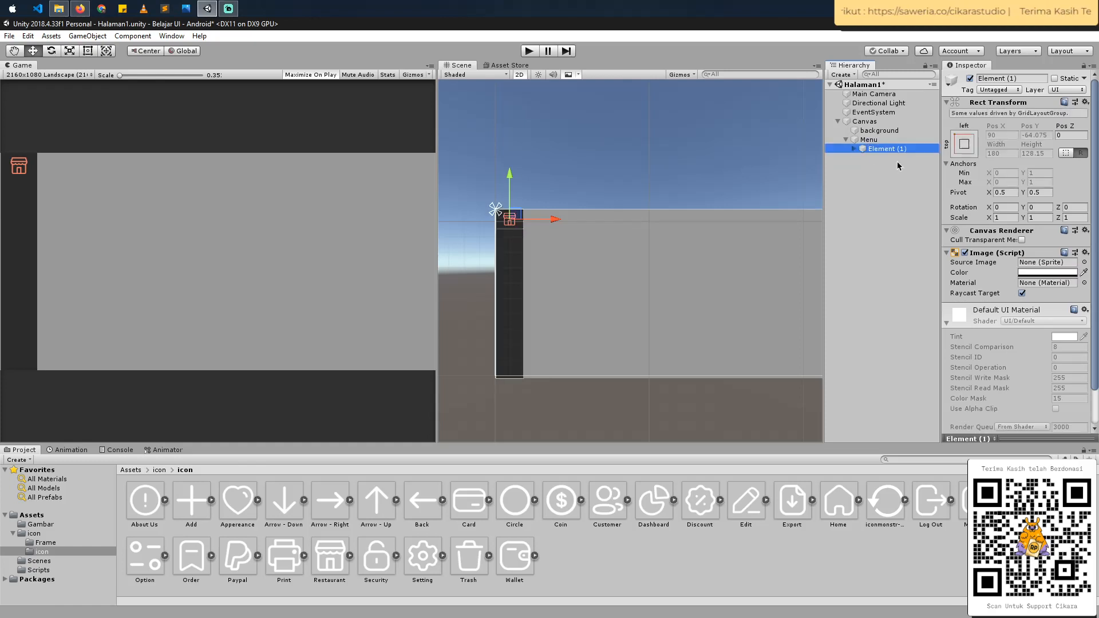
click(854, 149)
click(885, 159)
click(853, 149)
click(879, 152)
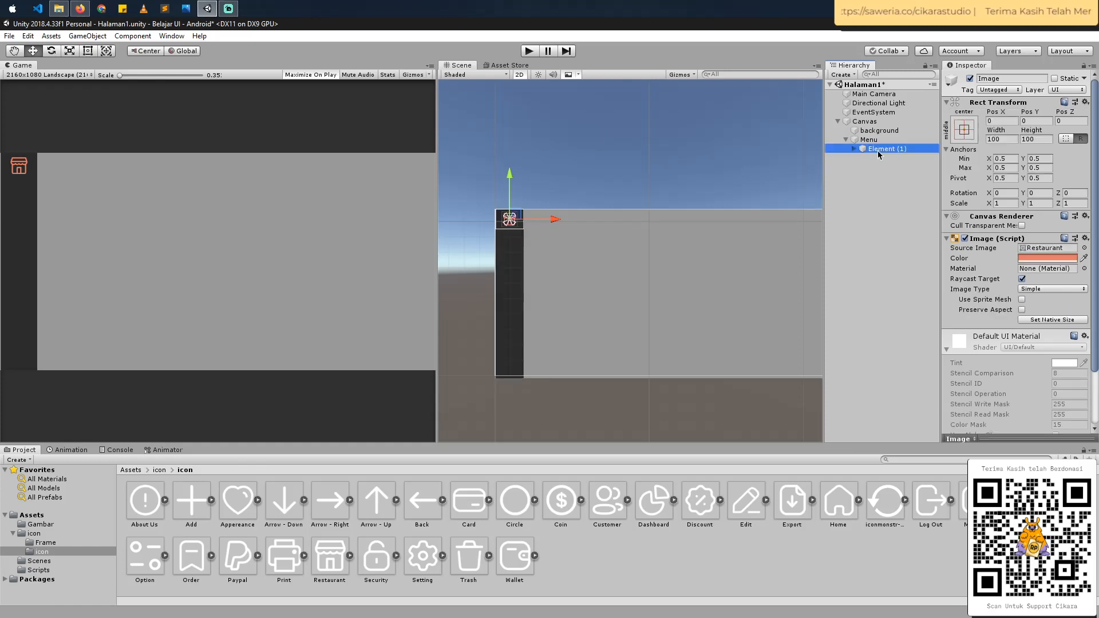
key(ctrl+d)
key(ctrl+d)
key(ctrl+d)
key(ctrl+d)
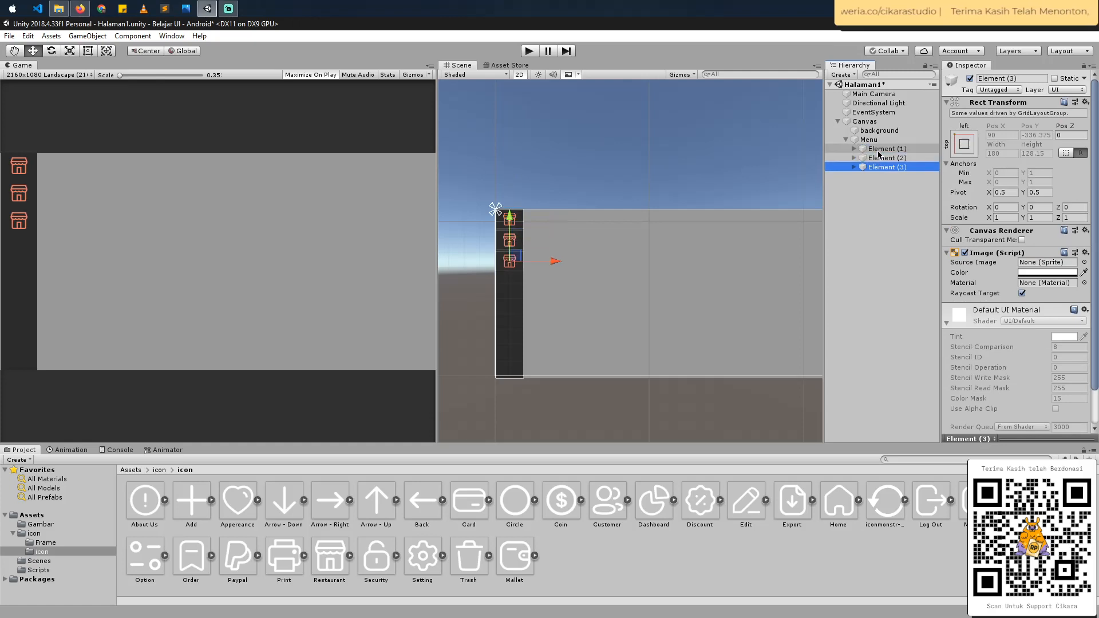
key(ctrl+d)
key(ctrl+d)
key(ctrl+d)
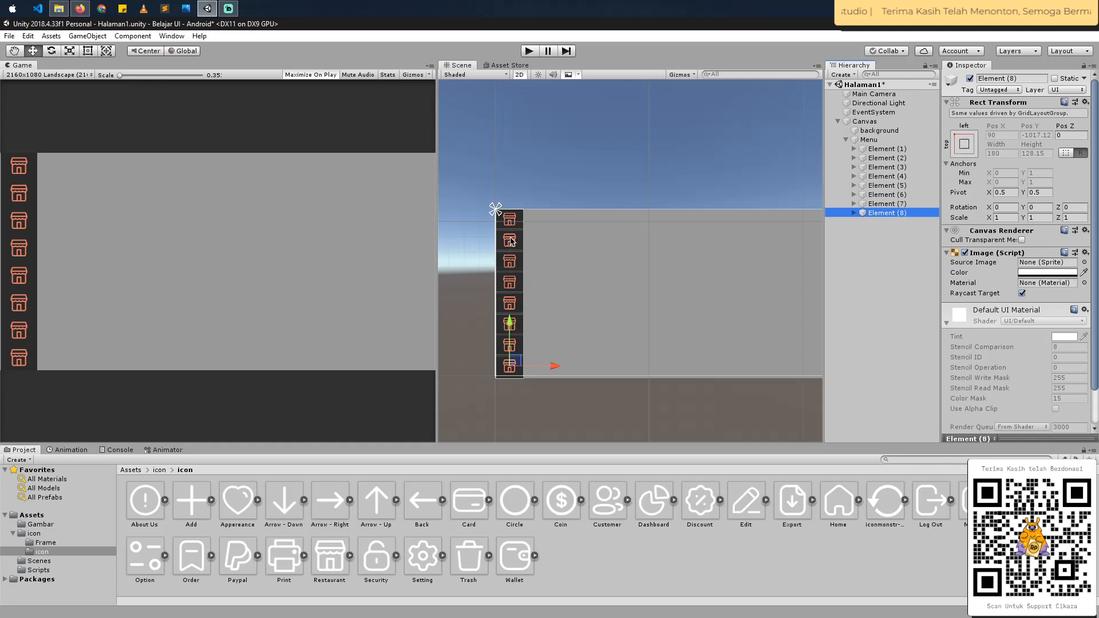
- Assign the Home icon to the Image under Element (2) and the Dashboard icon to the Image under Element (3)
click(853, 158)
click(876, 167)
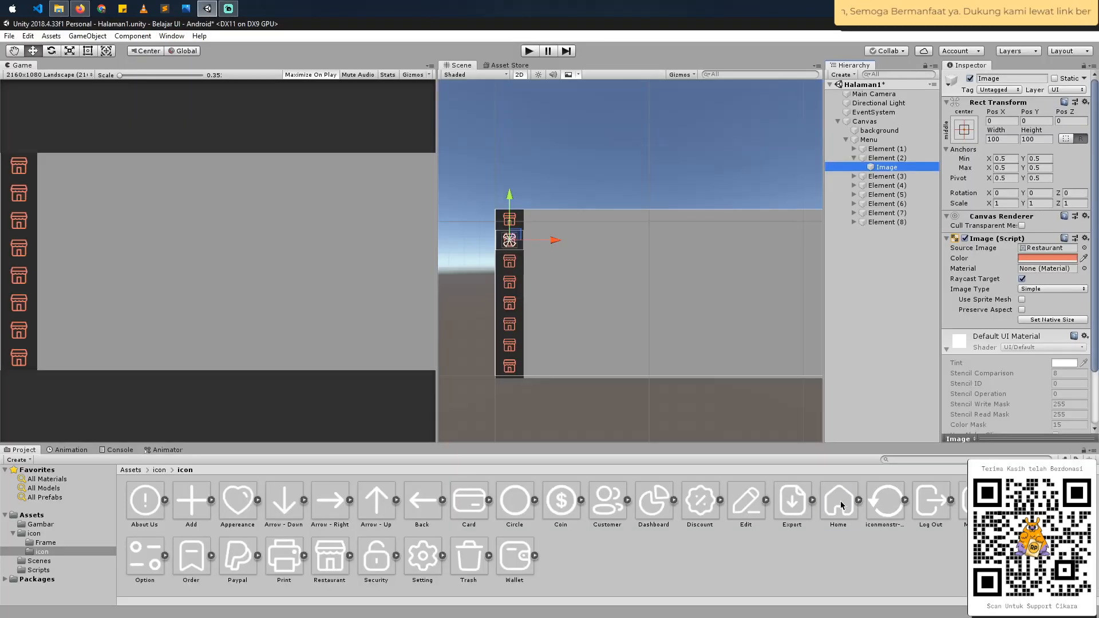
drag(841, 505, 1048, 247)
click(854, 176)
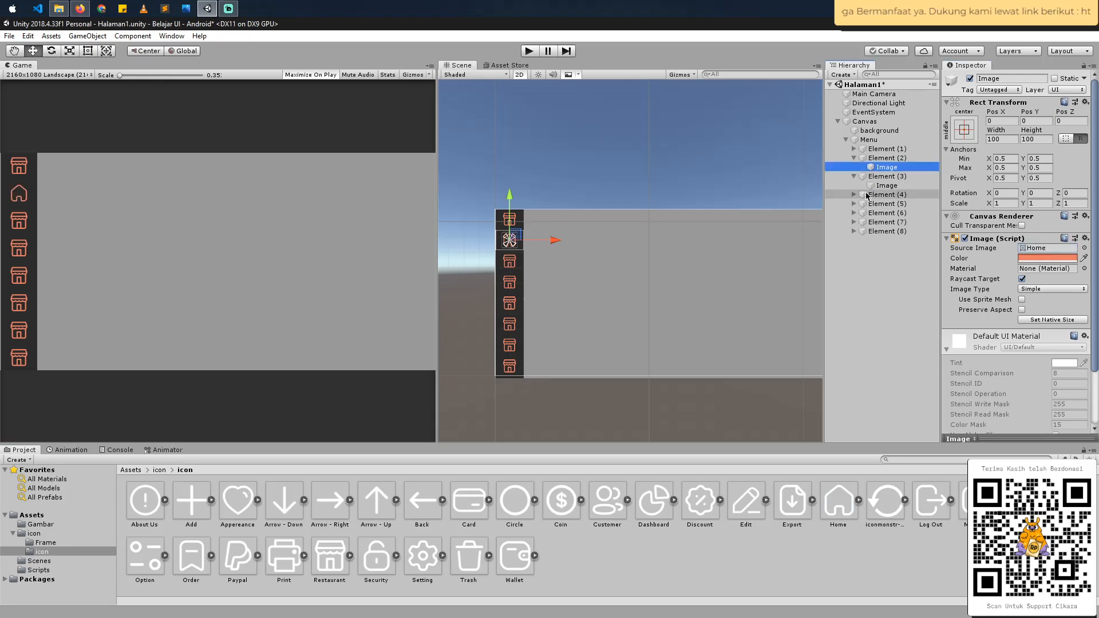
click(867, 195)
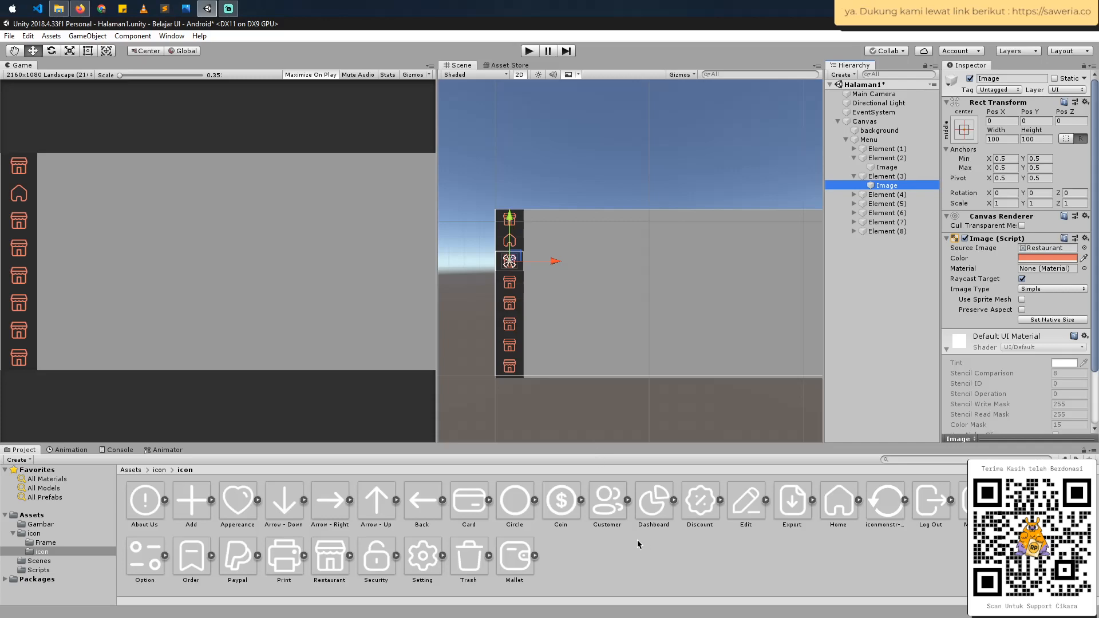
drag(661, 511, 1047, 250)
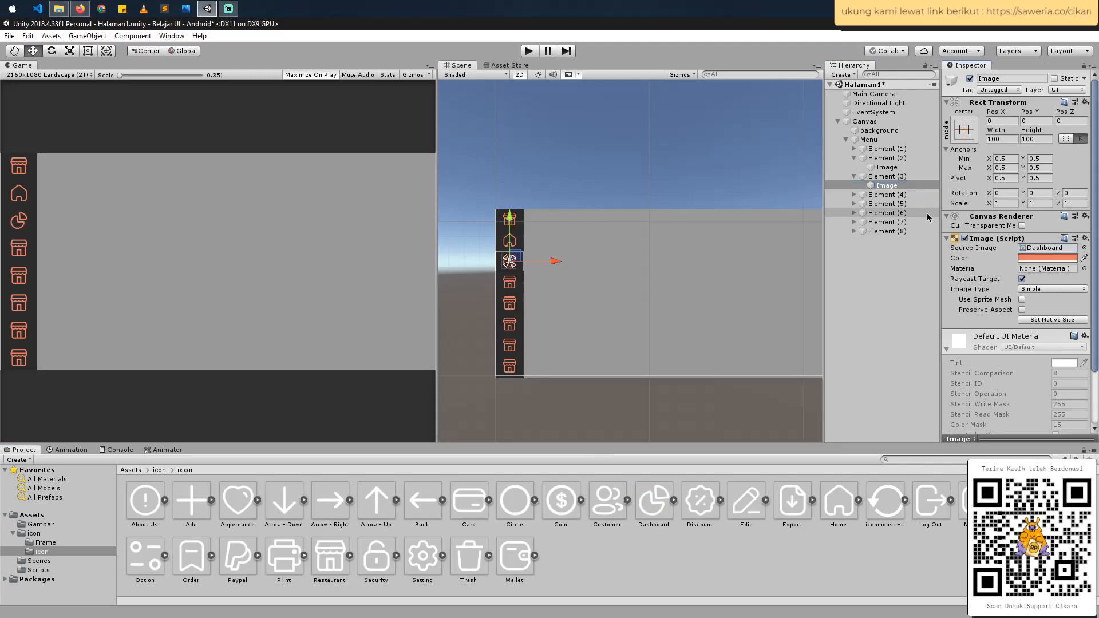
- Check the sidebar order in Figma and assign the Message icon to the Image under Element (4) in Unity
click(854, 194)
click(865, 204)
key(alt+Tab)
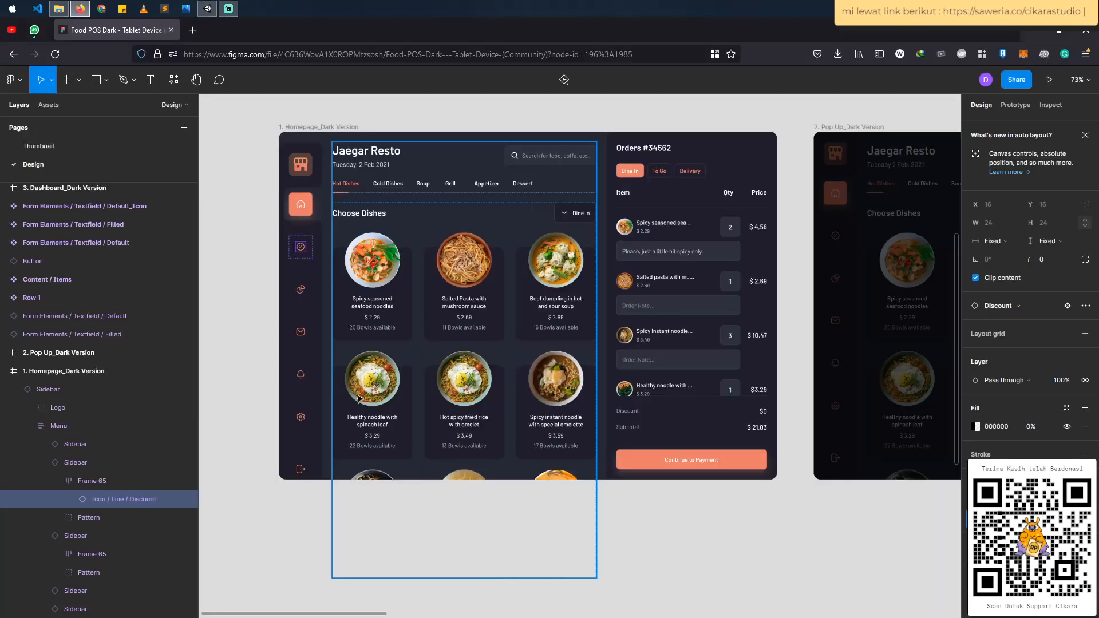
key(alt+Tab)
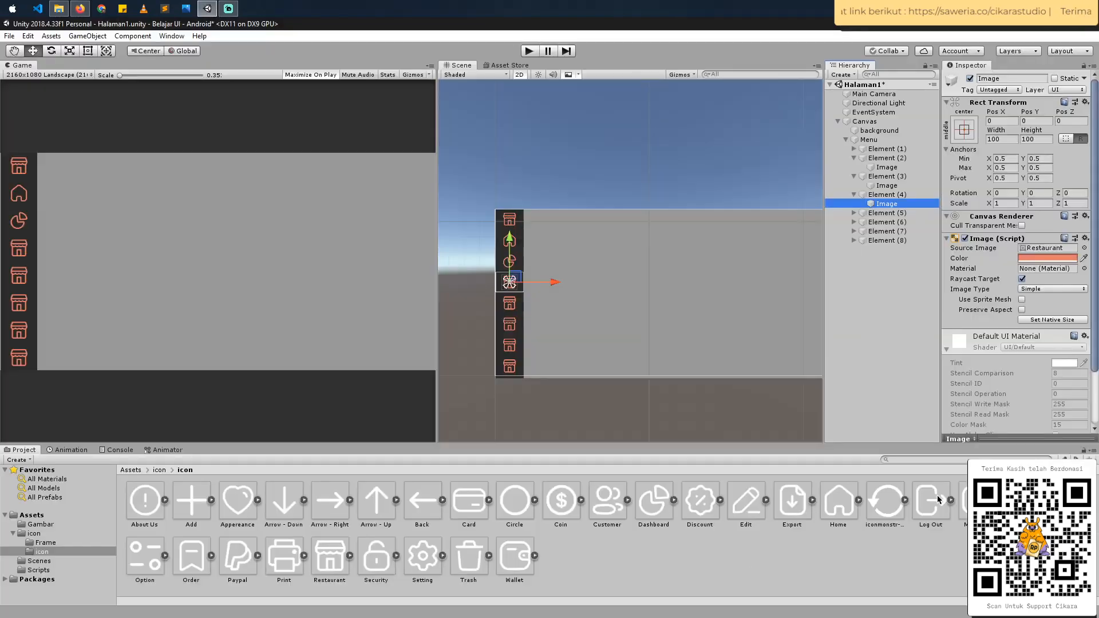
drag(976, 501, 1047, 230)
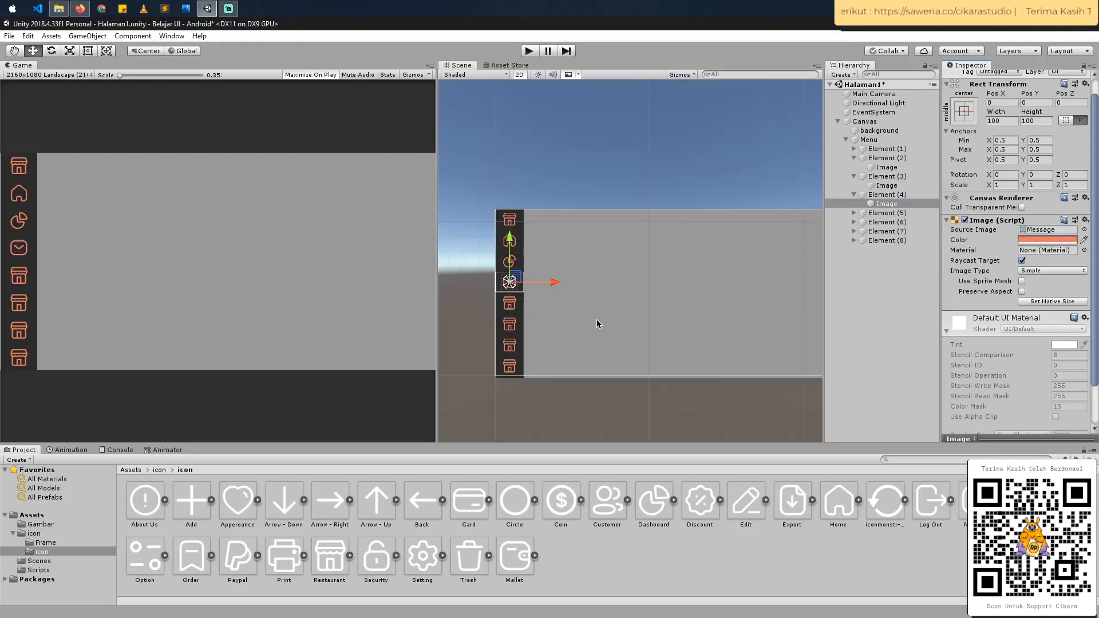
- Consult the Figma sidebar again and assign the Notification icon to the Image under Element (5) in Unity
click(853, 213)
click(868, 222)
key(alt+Tab)
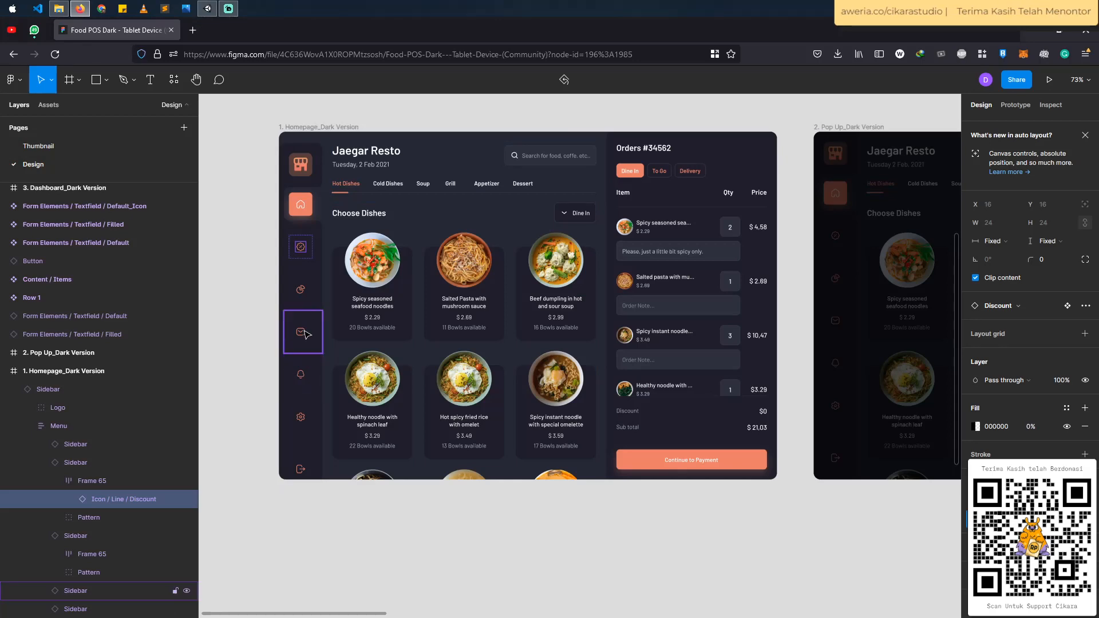
key(alt+Tab)
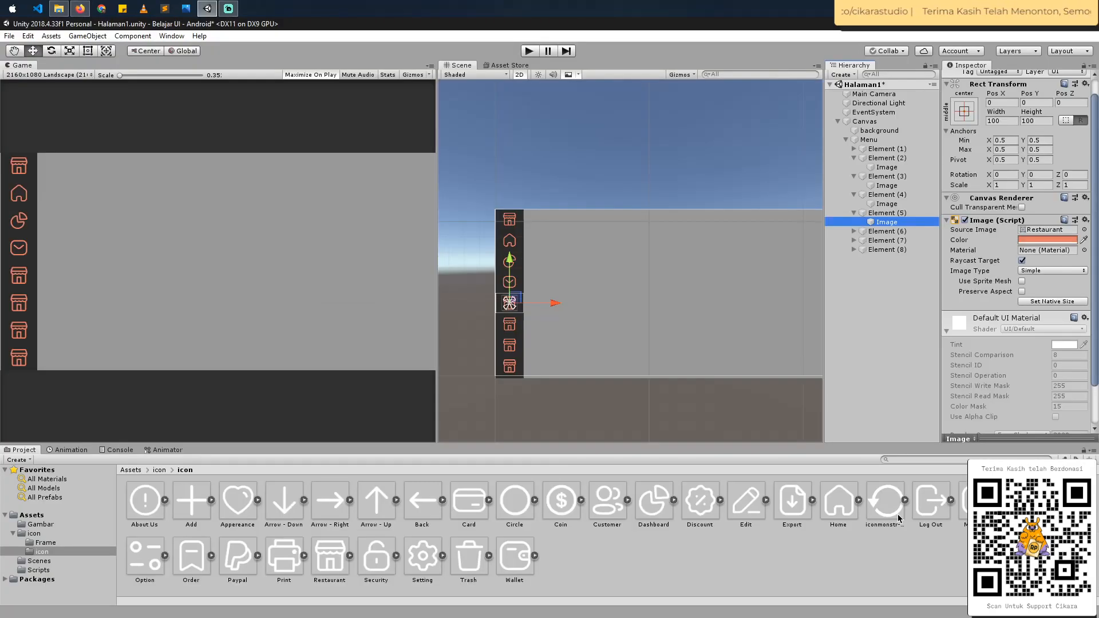
drag(1023, 501, 1041, 290)
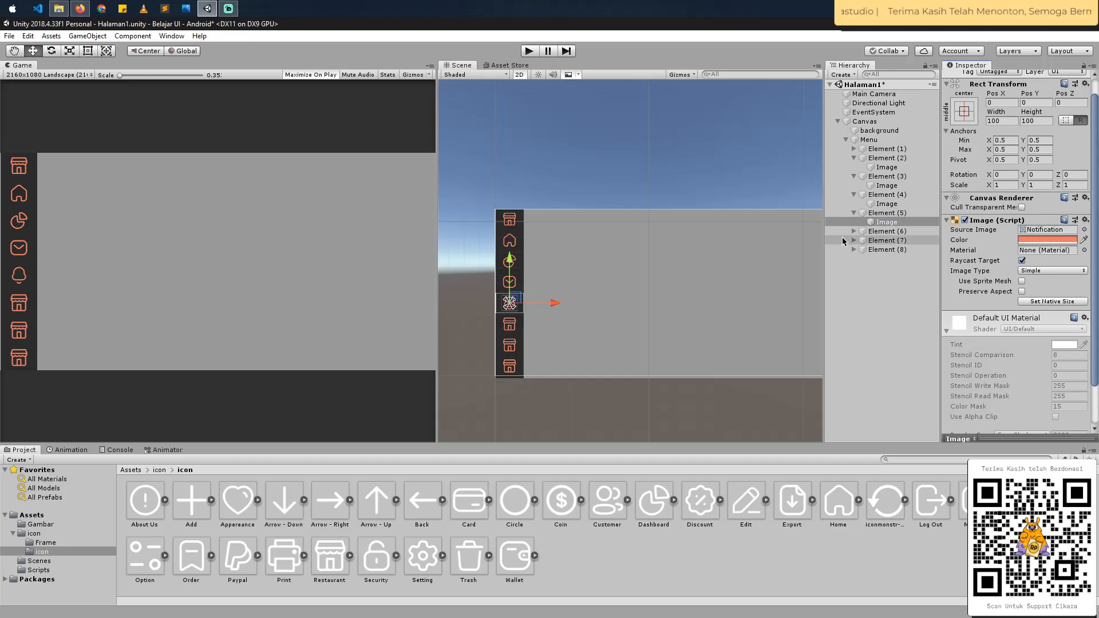
- Look up the following sidebar entry in Figma and assign the Setting icon to the Image under Element (6) in Unity
click(854, 231)
click(887, 241)
key(alt+Tab)
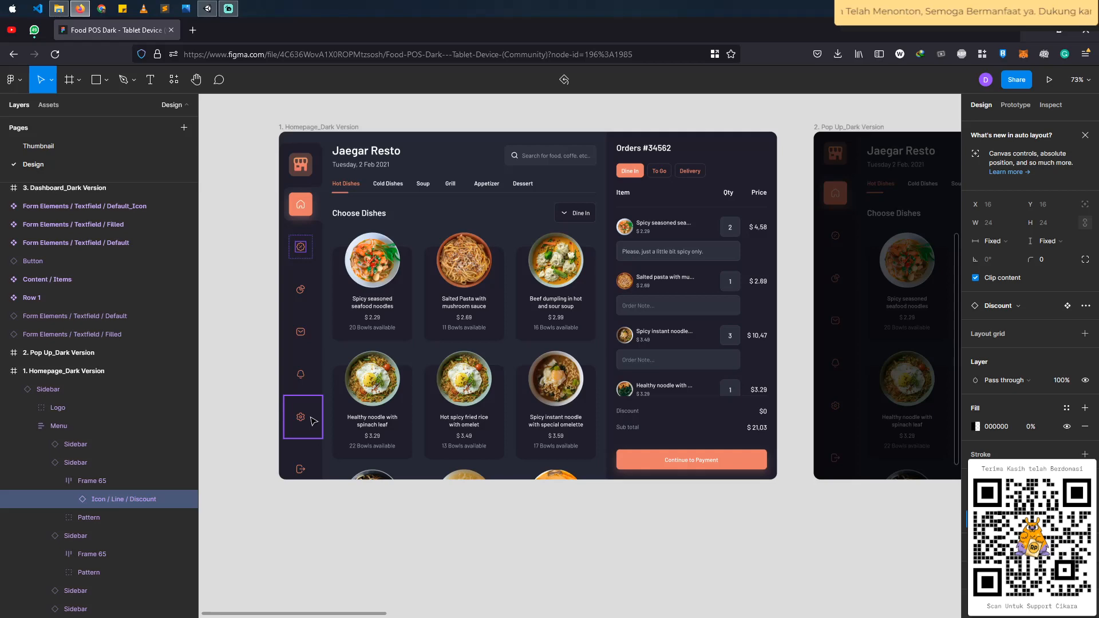
key(alt+Tab)
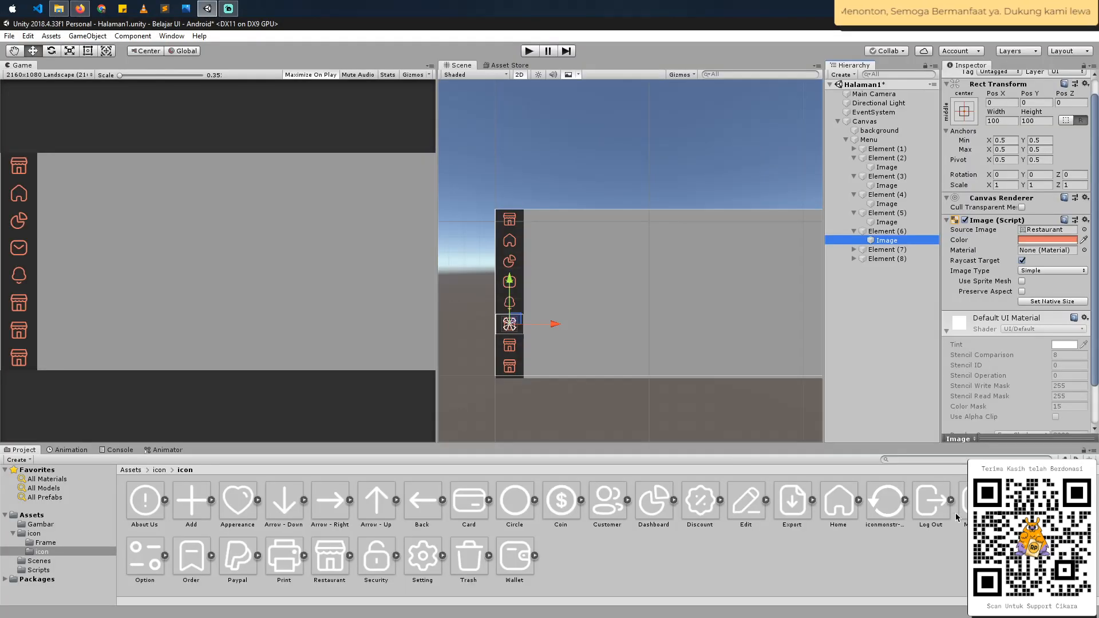
drag(423, 568, 1033, 231)
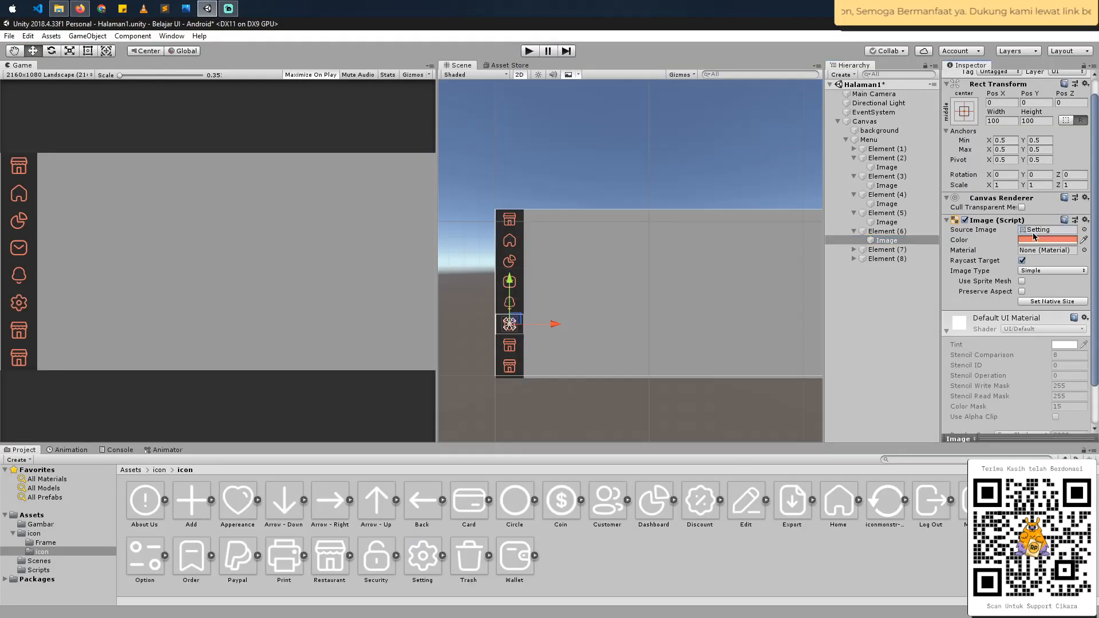
- Compare the logo, menu and log-out entries of the Figma sidebar with the icon images placed in the Unity Menu
key(alt+Tab)
click(302, 470)
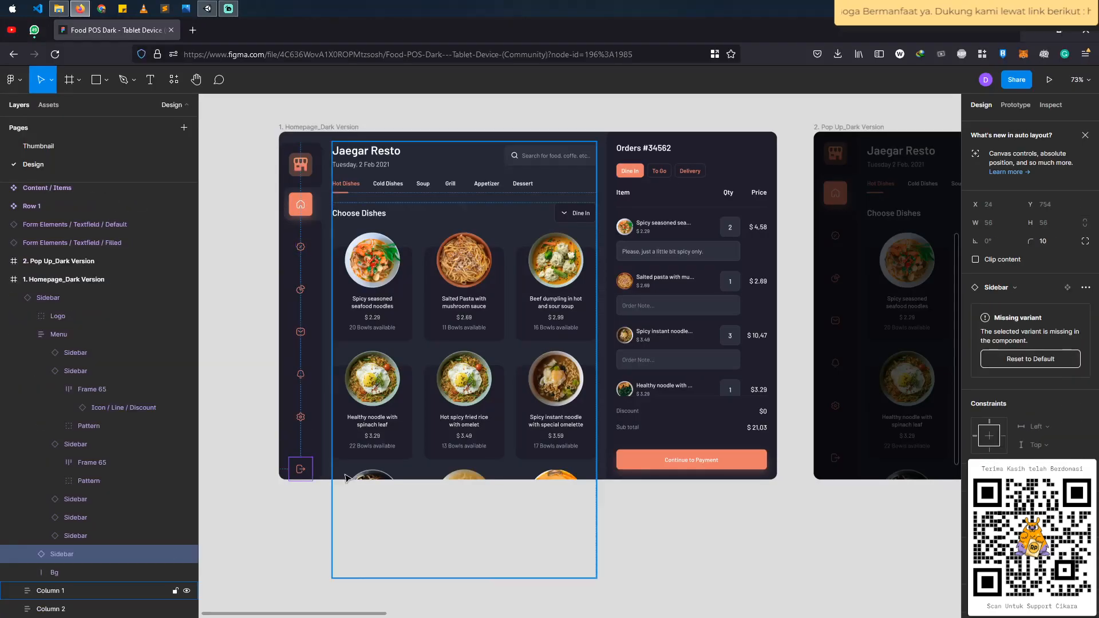
key(alt)
click(303, 192)
click(306, 218)
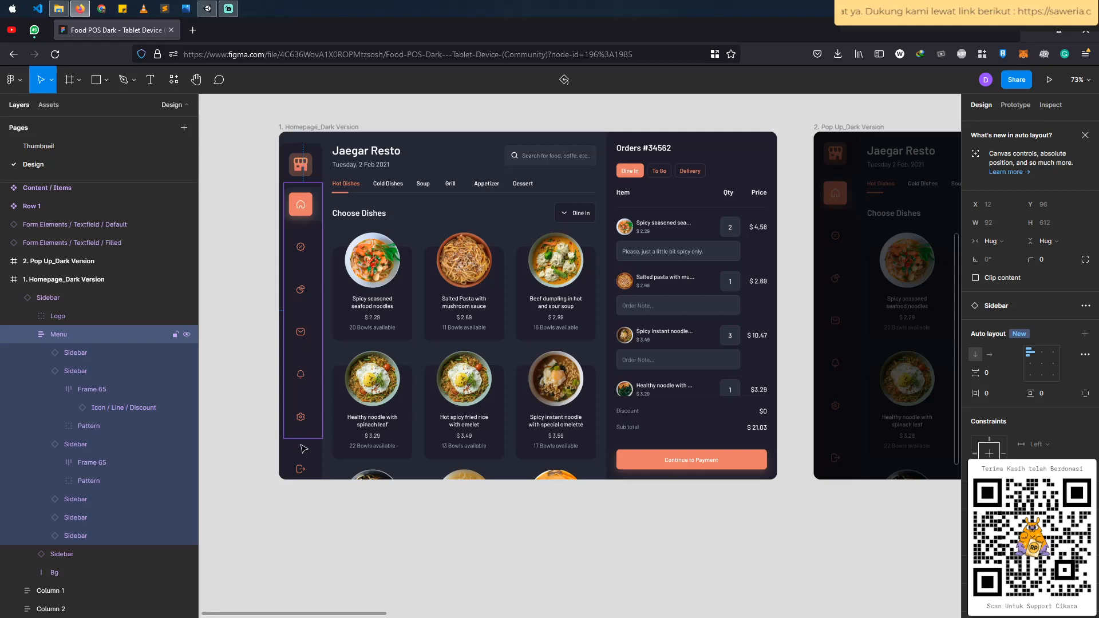
key(alt+Tab)
click(511, 221)
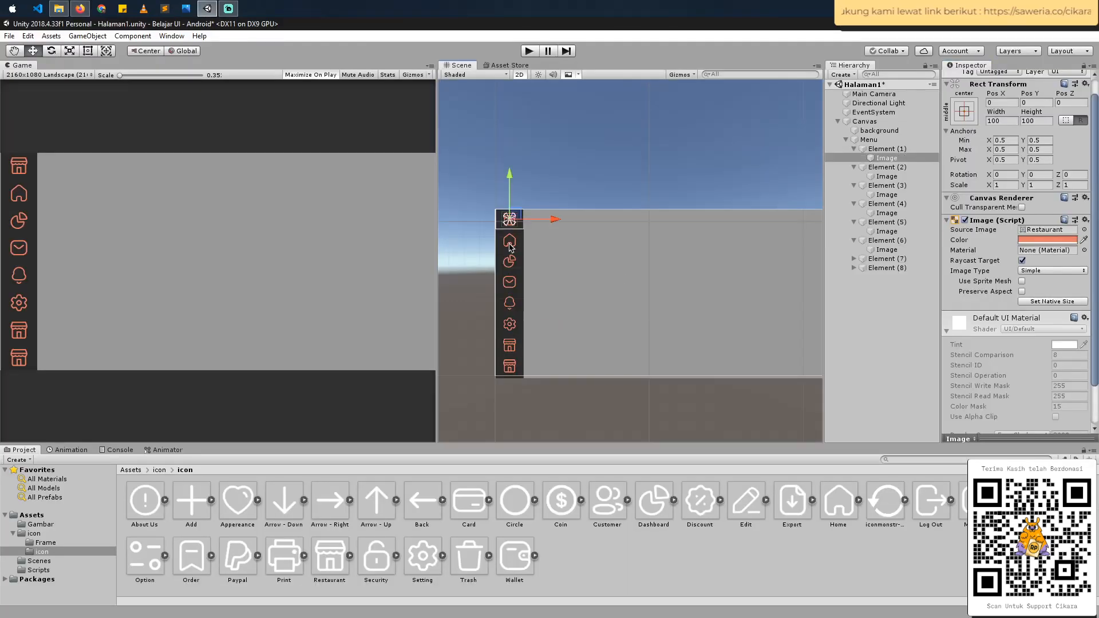
click(511, 241)
click(510, 262)
click(511, 282)
click(510, 304)
click(509, 324)
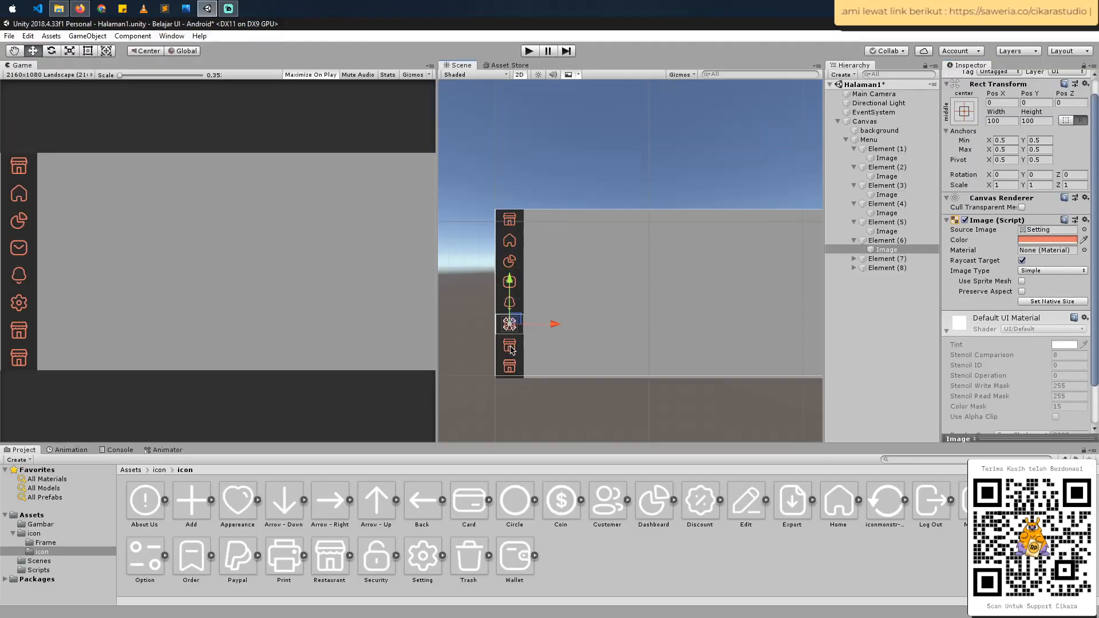
click(510, 345)
key(alt+Tab)
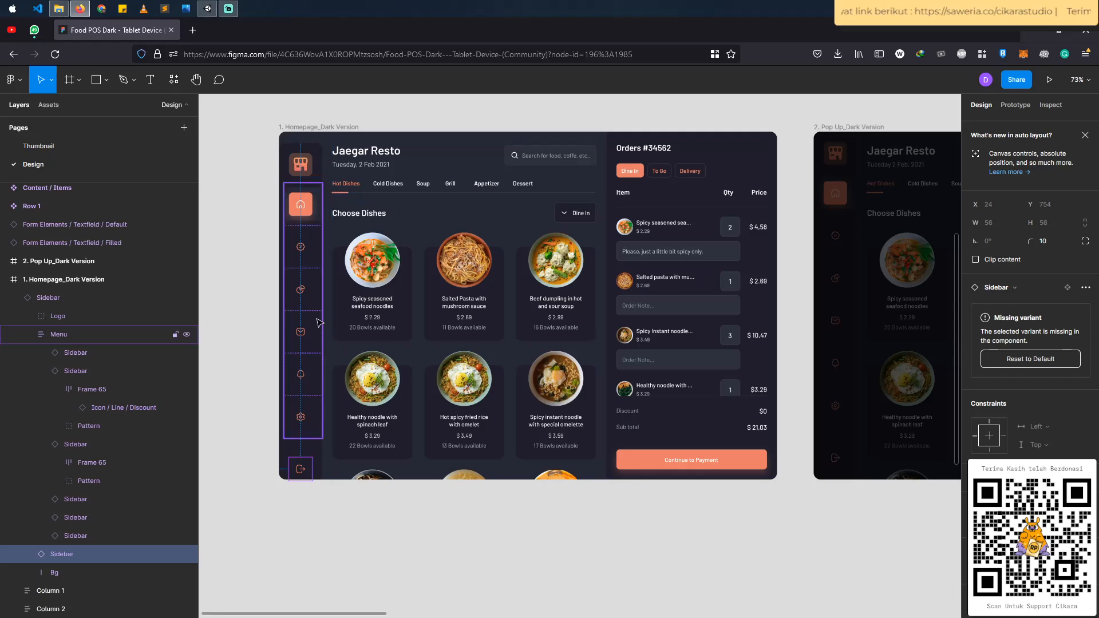
key(alt+Tab)
click(511, 263)
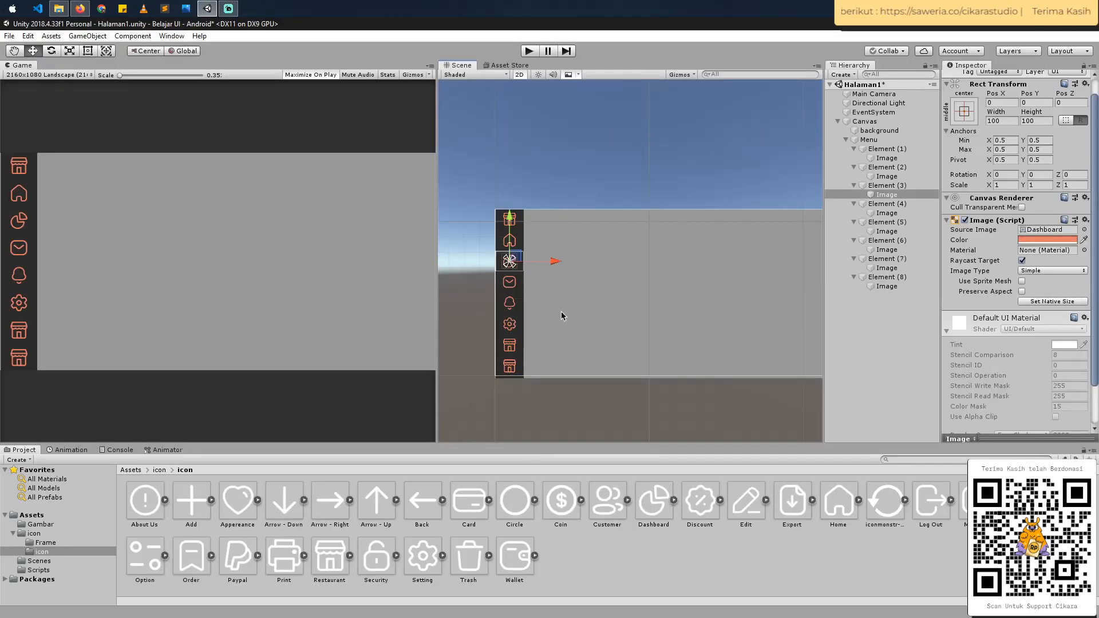
- Check the log-out entry in the Figma sidebar and assign the Log Out icon to the Image under Element (7) in Unity
click(515, 351)
key(alt+Tab)
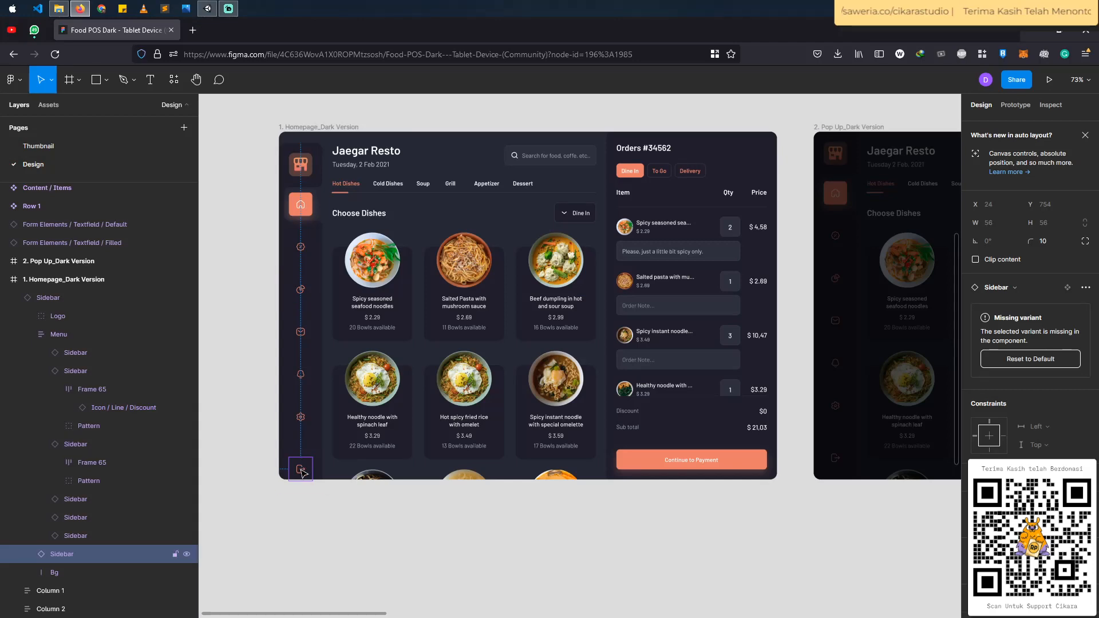
key(alt+Tab)
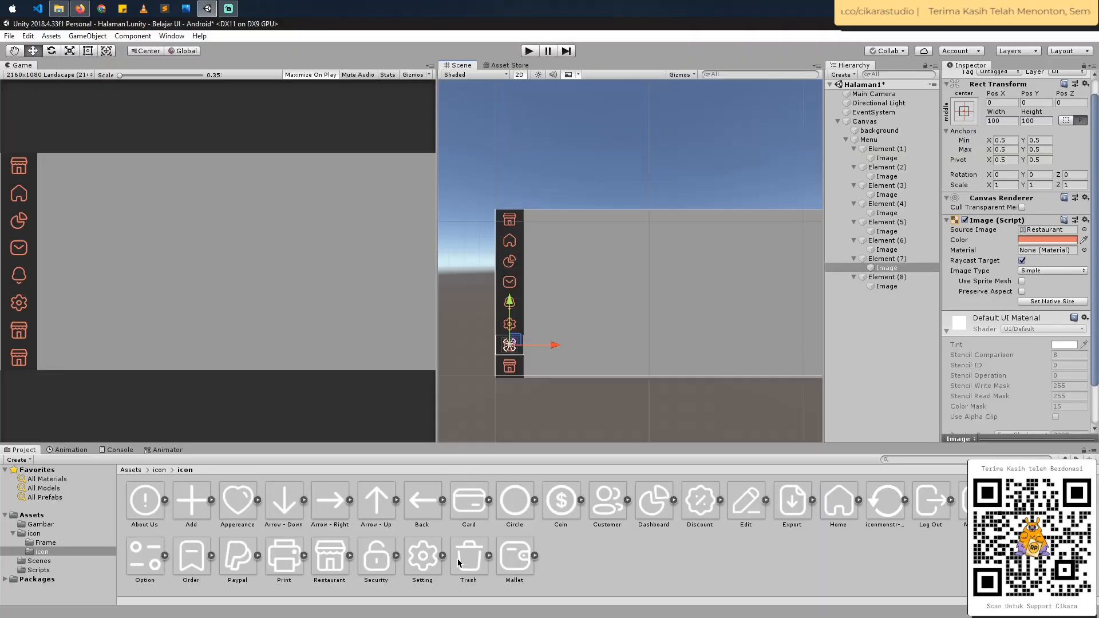
drag(931, 500, 1048, 230)
- Consult the Figma menu entries and assign the Discount icon to the Image under Element (8) in Unity
click(886, 287)
key(alt+Tab)
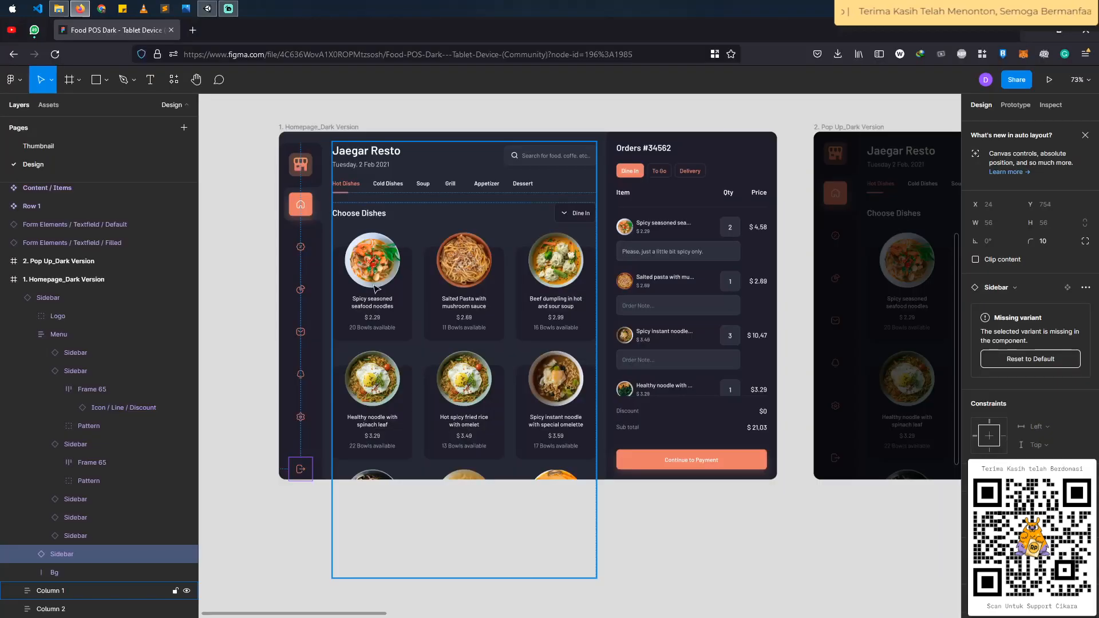
click(86, 331)
key(alt+Tab)
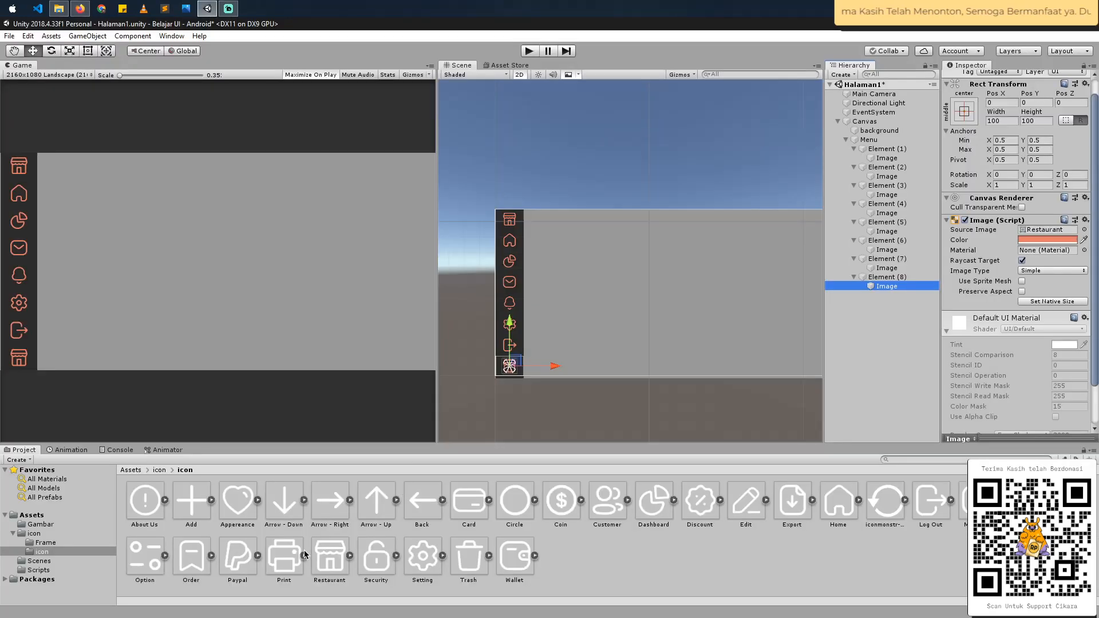
drag(701, 502, 1045, 230)
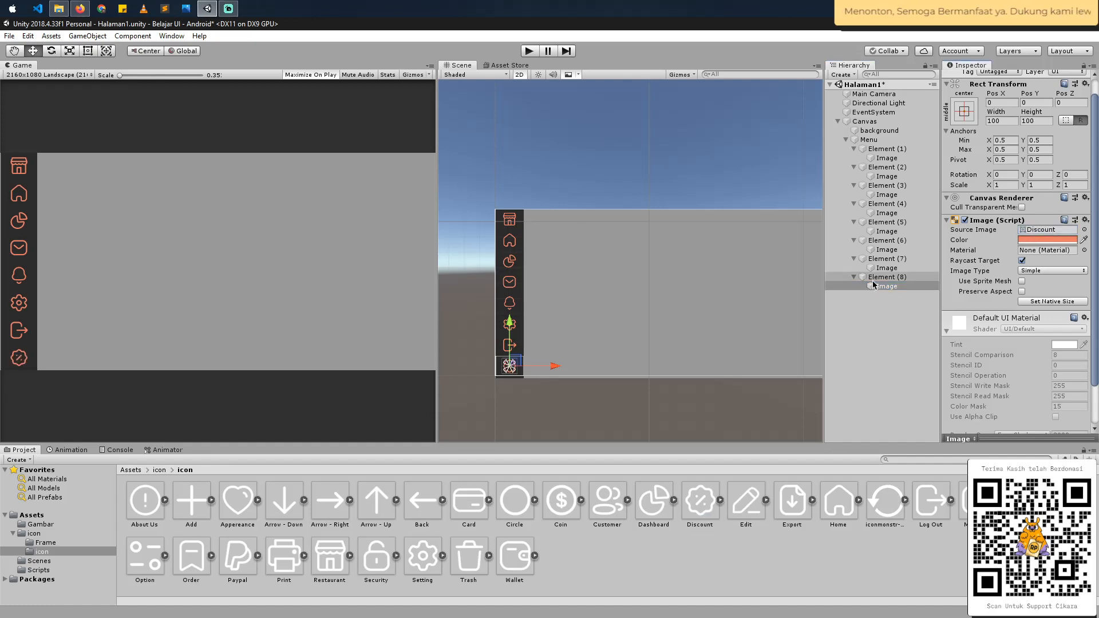
- Collapse Element (1) through Element (8) under Menu in the Hierarchy
click(853, 277)
click(854, 259)
click(853, 240)
click(853, 222)
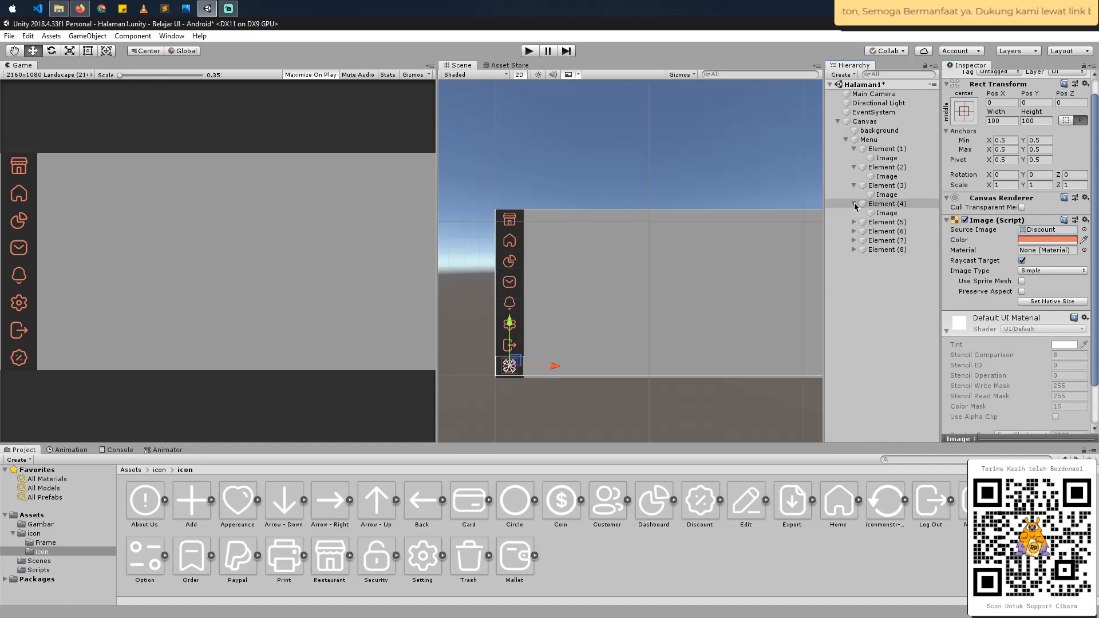
click(854, 204)
click(853, 185)
click(854, 167)
click(853, 149)
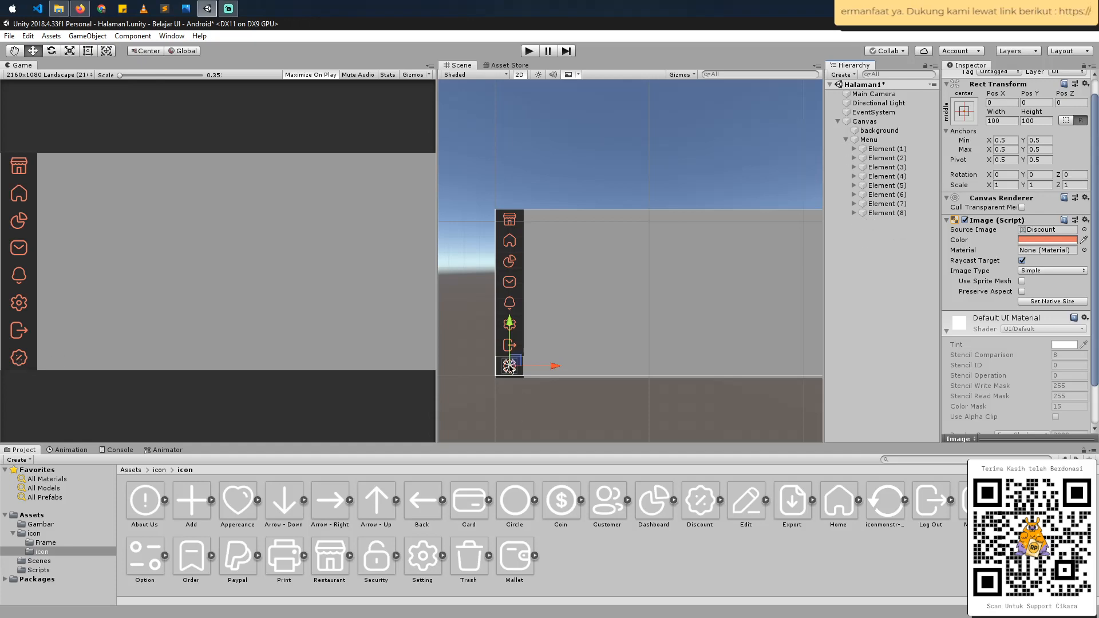
- Check the sidebar order in Figma and move Element (8) between Element (2) and Element (3) under Menu in Unity
key(alt+Tab)
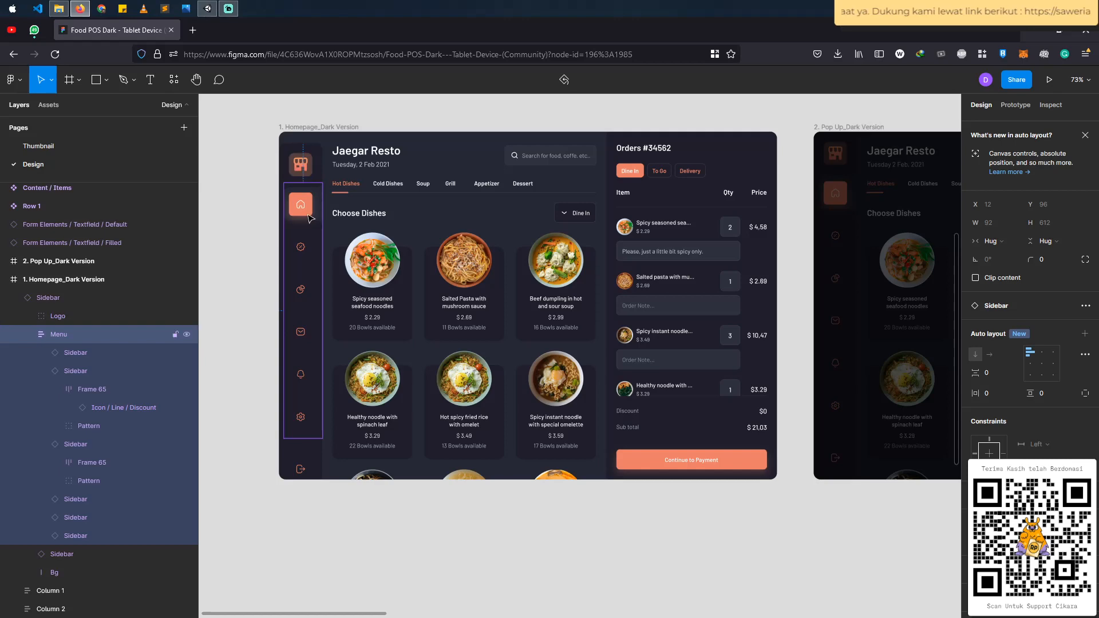
key(alt+Tab)
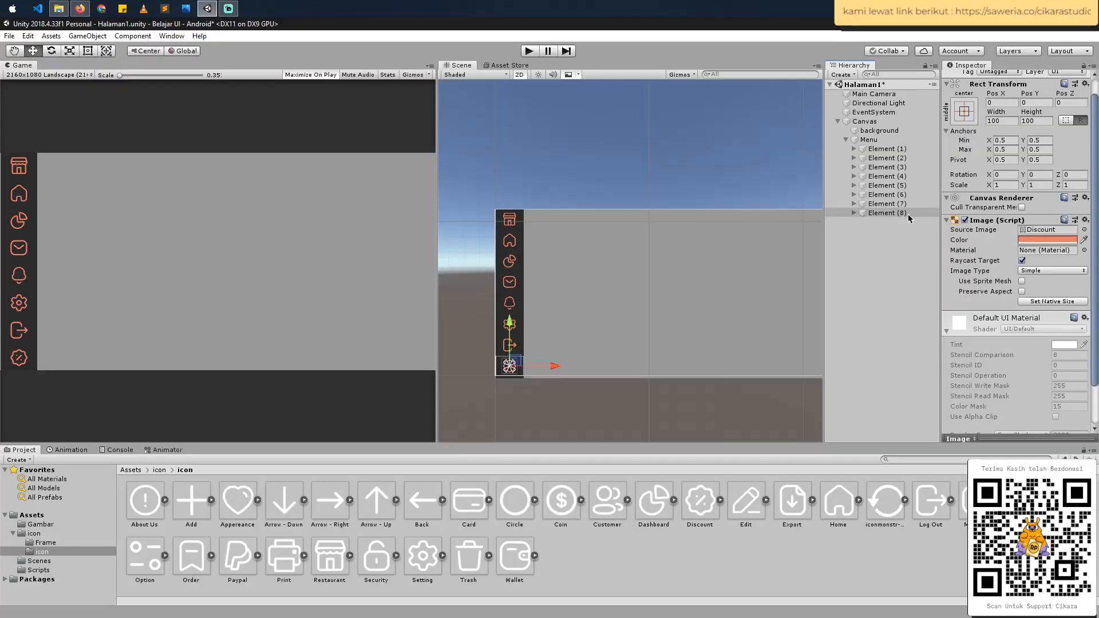
click(887, 213)
drag(899, 217, 896, 166)
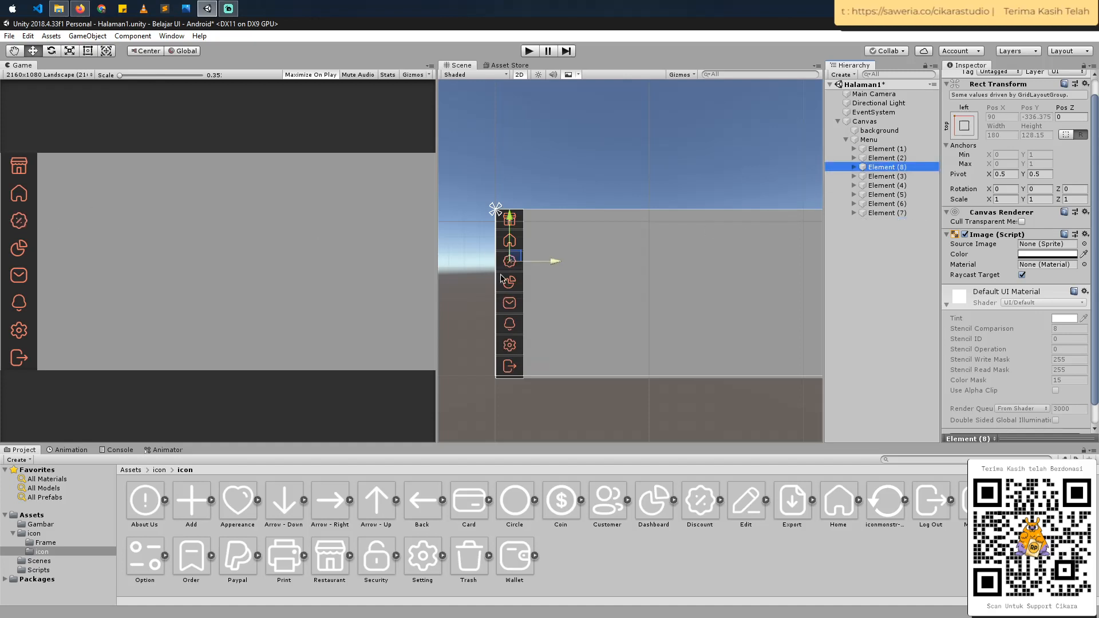
drag(509, 219, 510, 268)
click(853, 167)
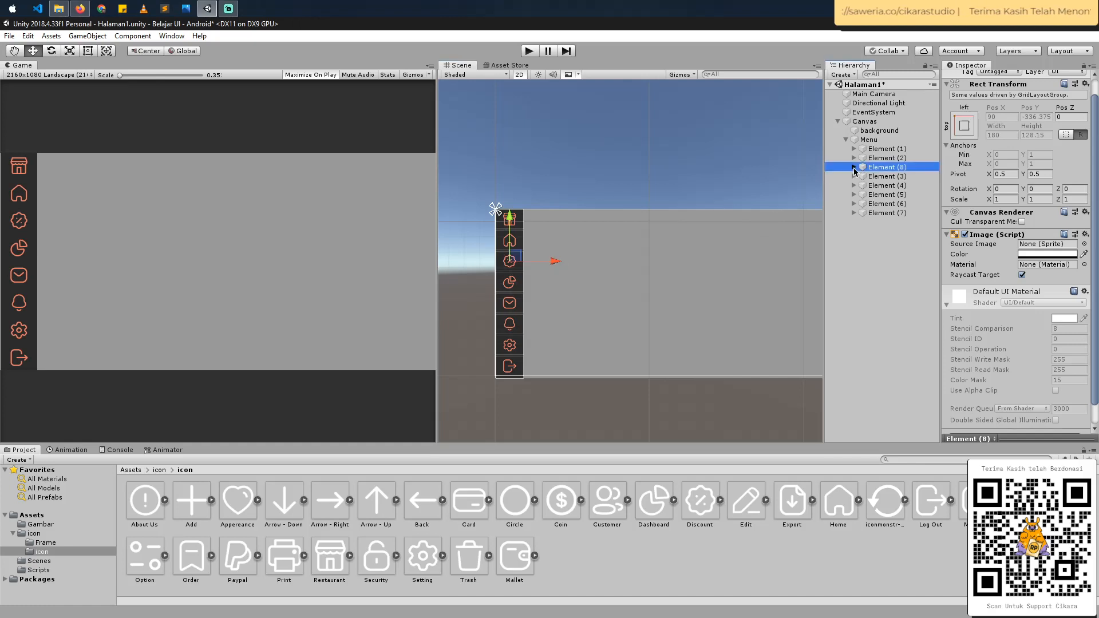
click(878, 176)
drag(510, 217, 511, 261)
key(ctrl+z)
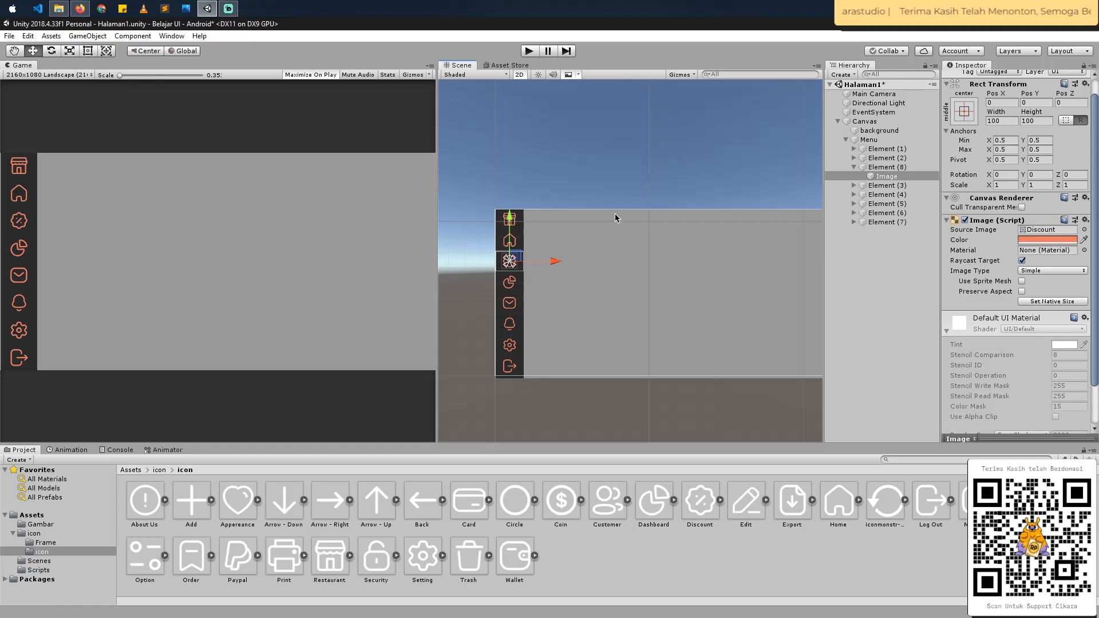
key(ctrl+z)
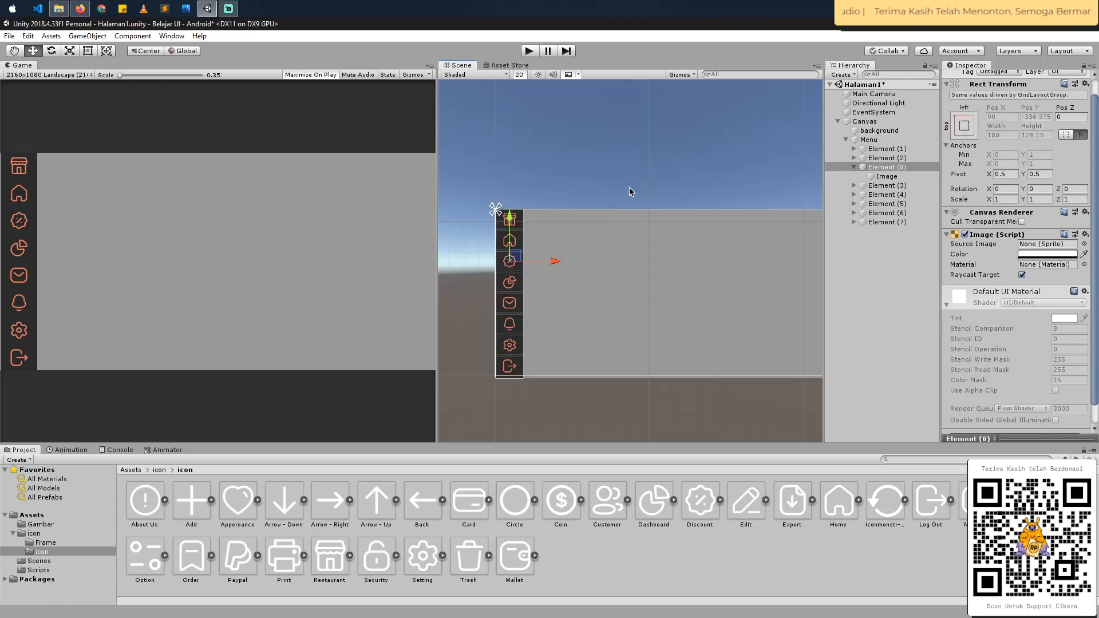
- Collapse Element (8) in the Hierarchy and save the Halaman1 scene
click(854, 167)
key(ctrl+s)
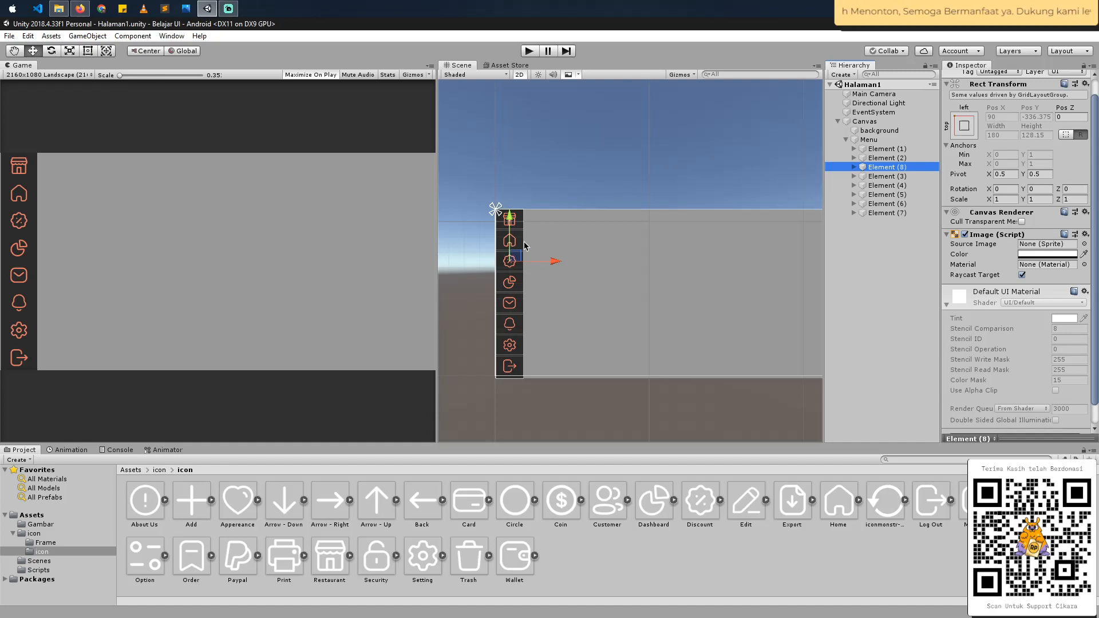
- Inspect the sidebar icon images one by one in the Scene view, from the log-out icon up to the restaurant icon
scroll(481, 317, up, 5)
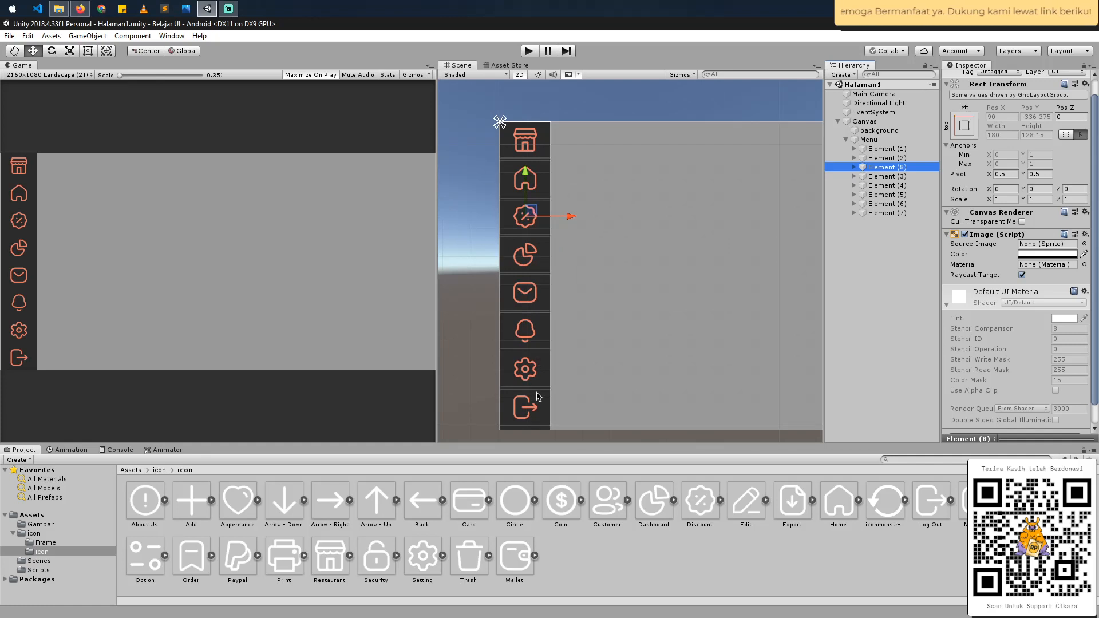
click(530, 413)
click(539, 377)
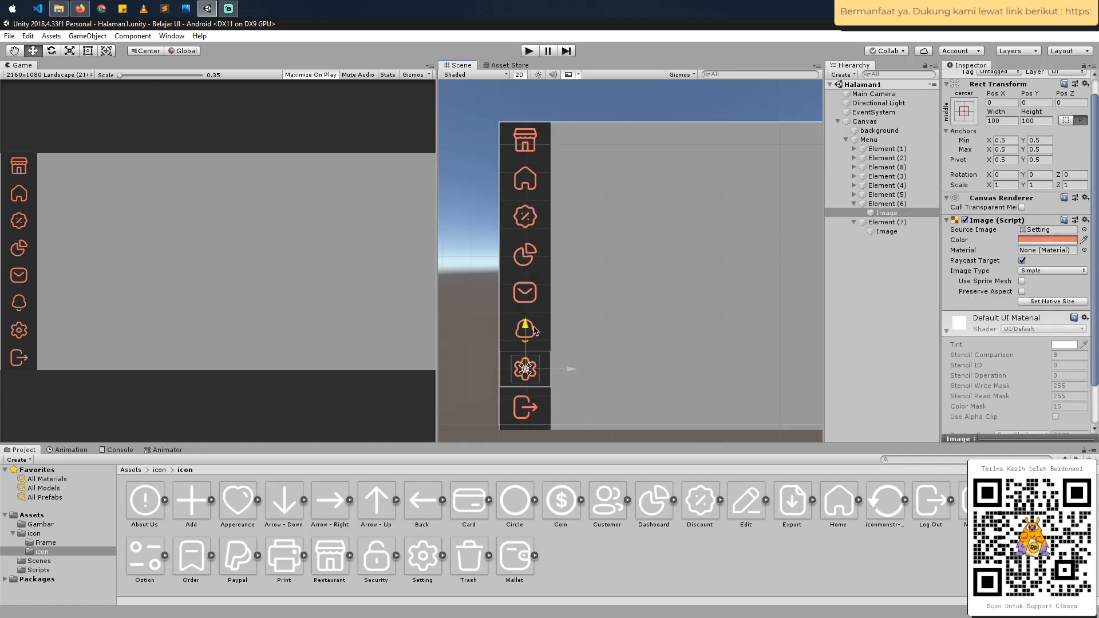
click(536, 297)
click(534, 228)
click(536, 187)
click(525, 140)
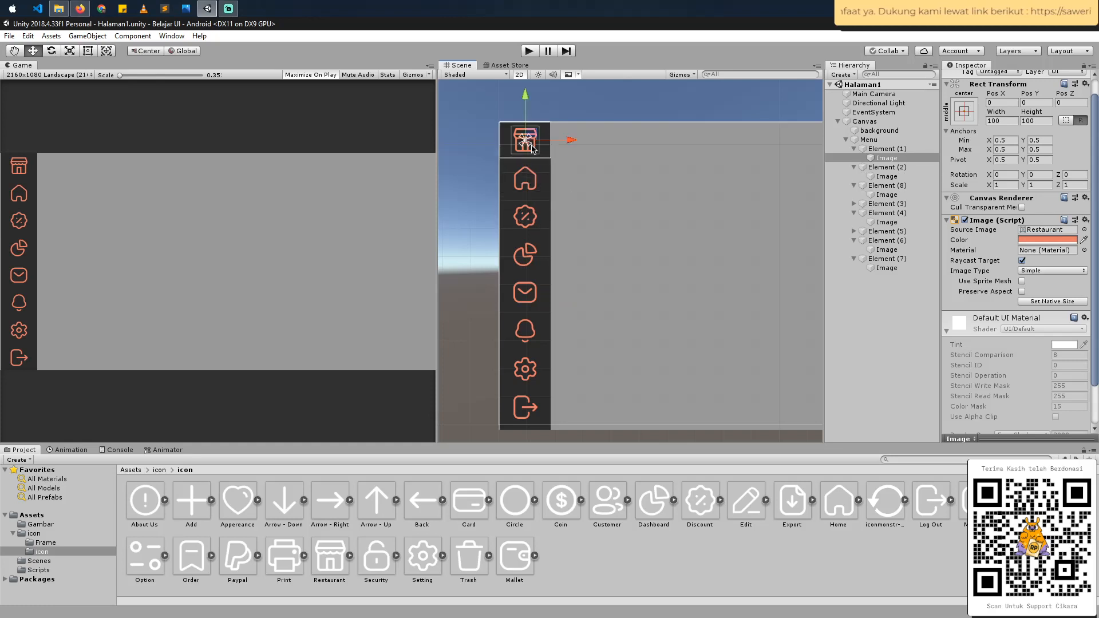
scroll(592, 302, down, 3)
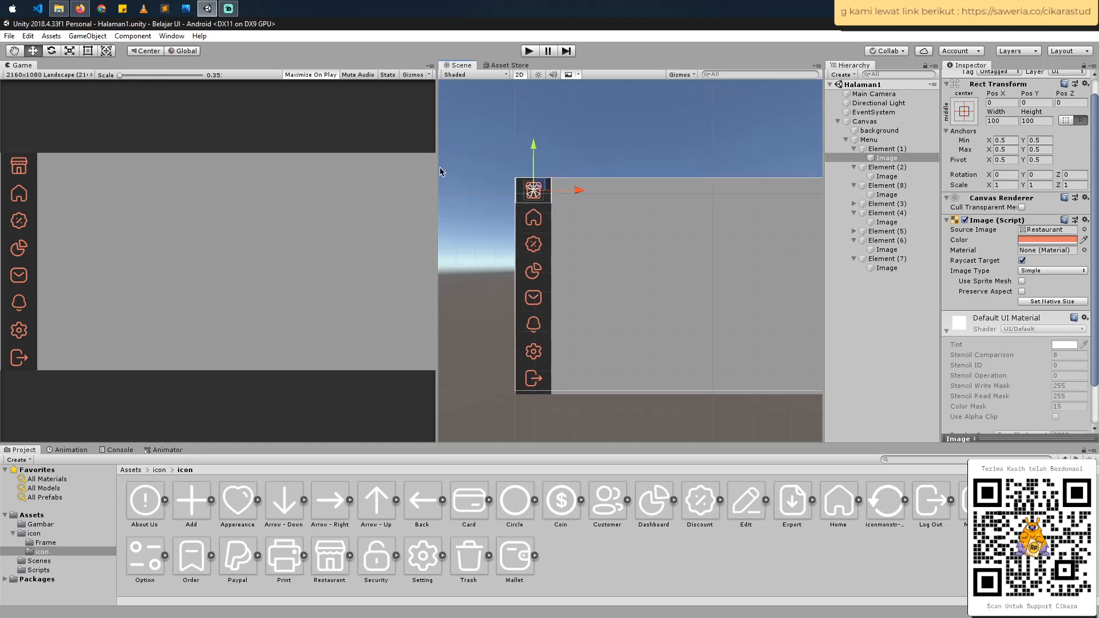
scroll(726, 214, down, 1)
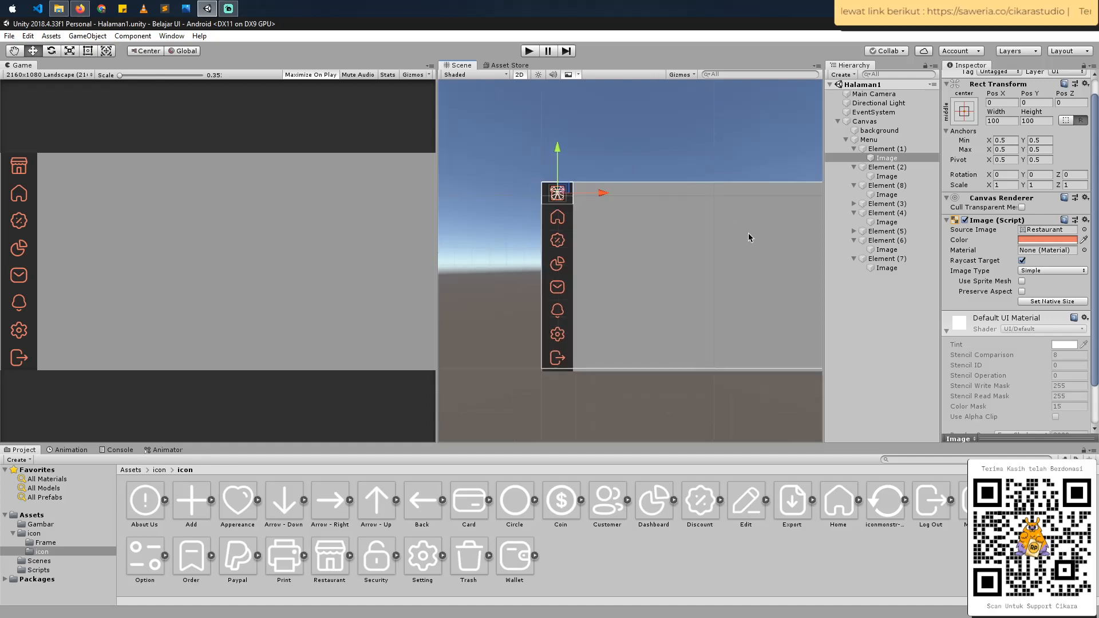
middle_drag(748, 237, 696, 250)
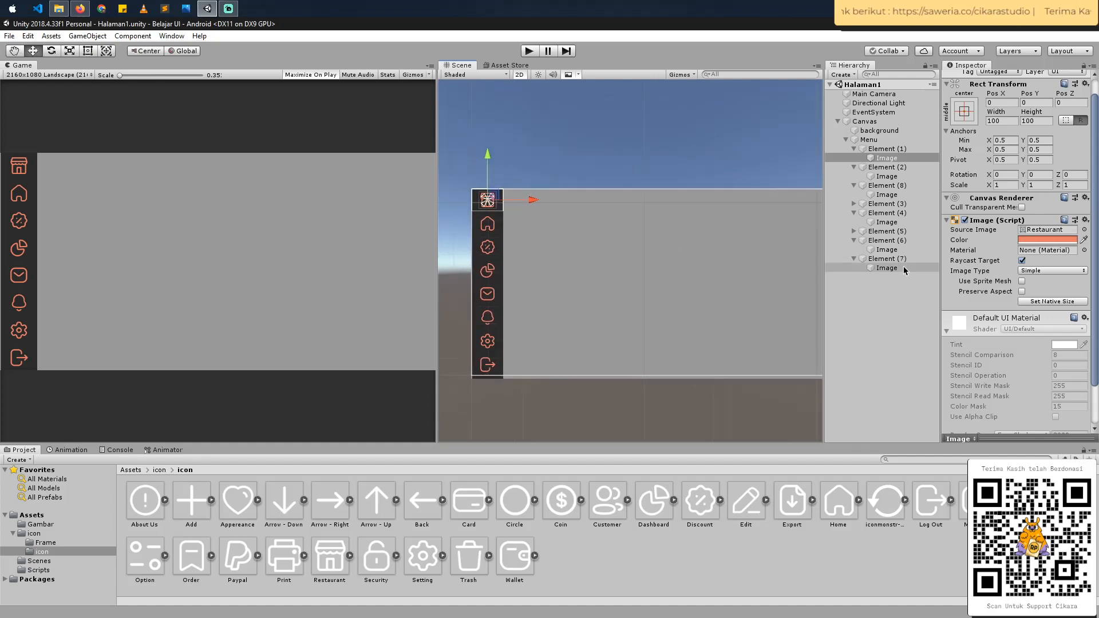
- Review the Canvas and the Menu object's Grid Layout Group, looking at its X and Y cell size
click(894, 124)
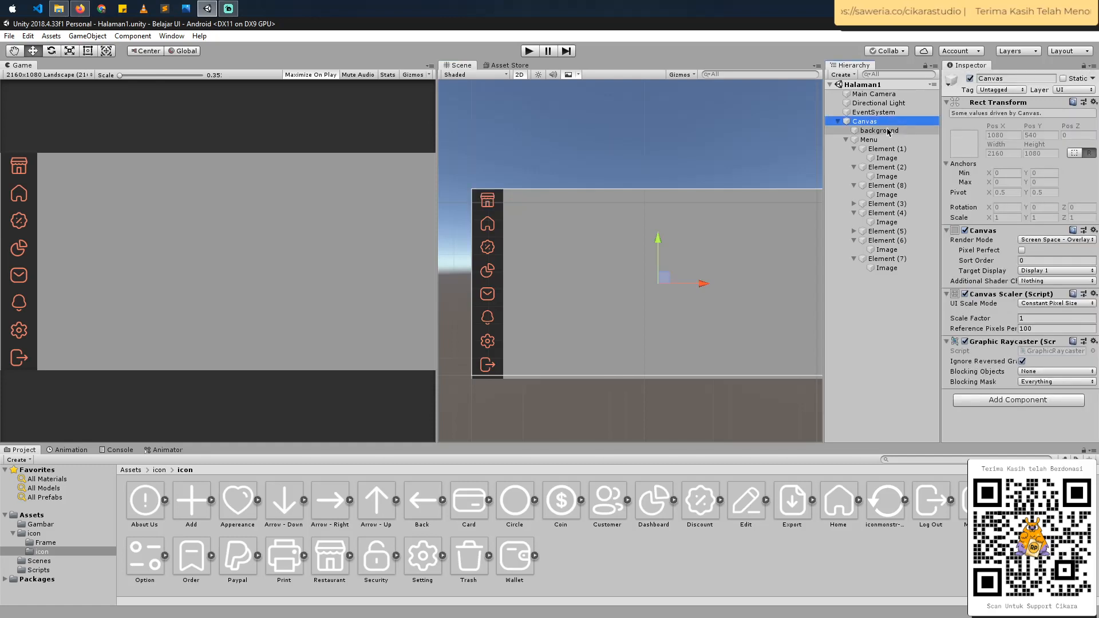
click(872, 142)
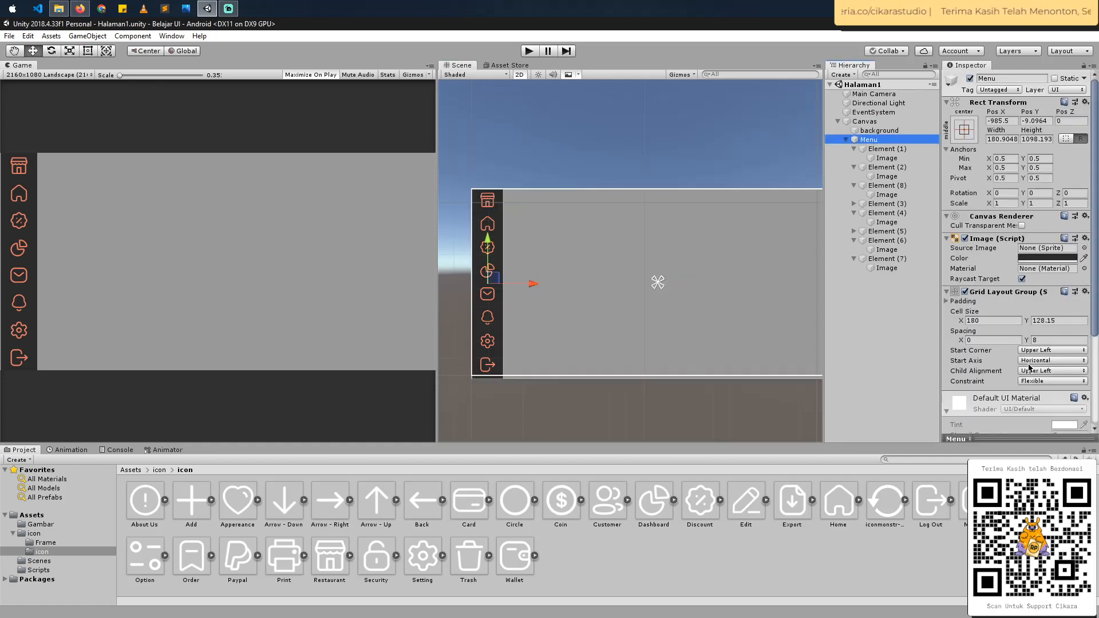
scroll(1028, 366, down, 3)
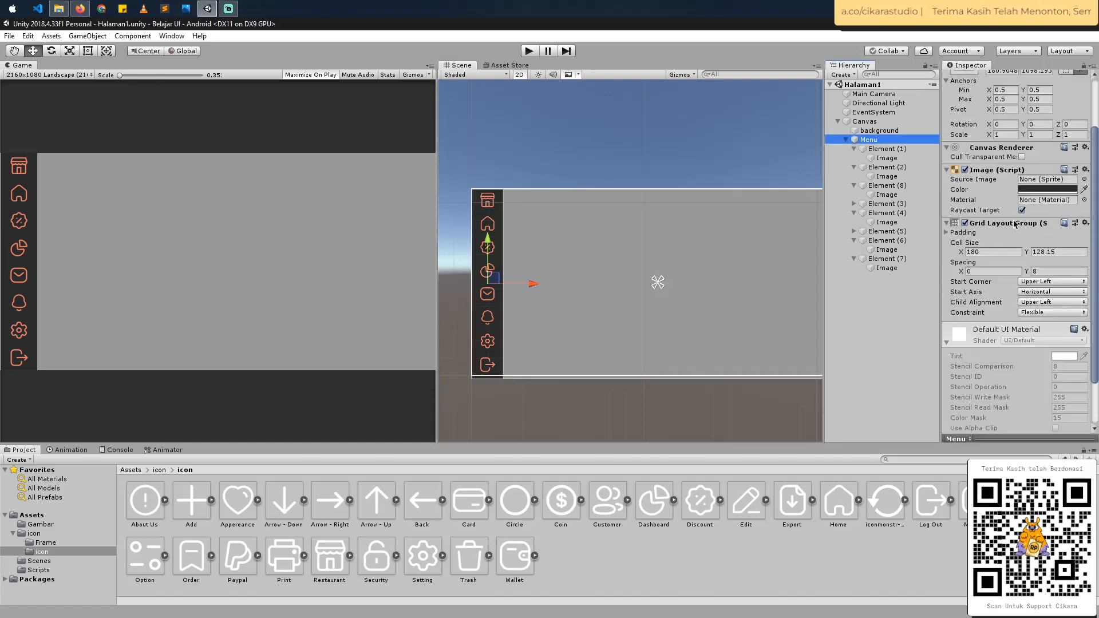
click(978, 252)
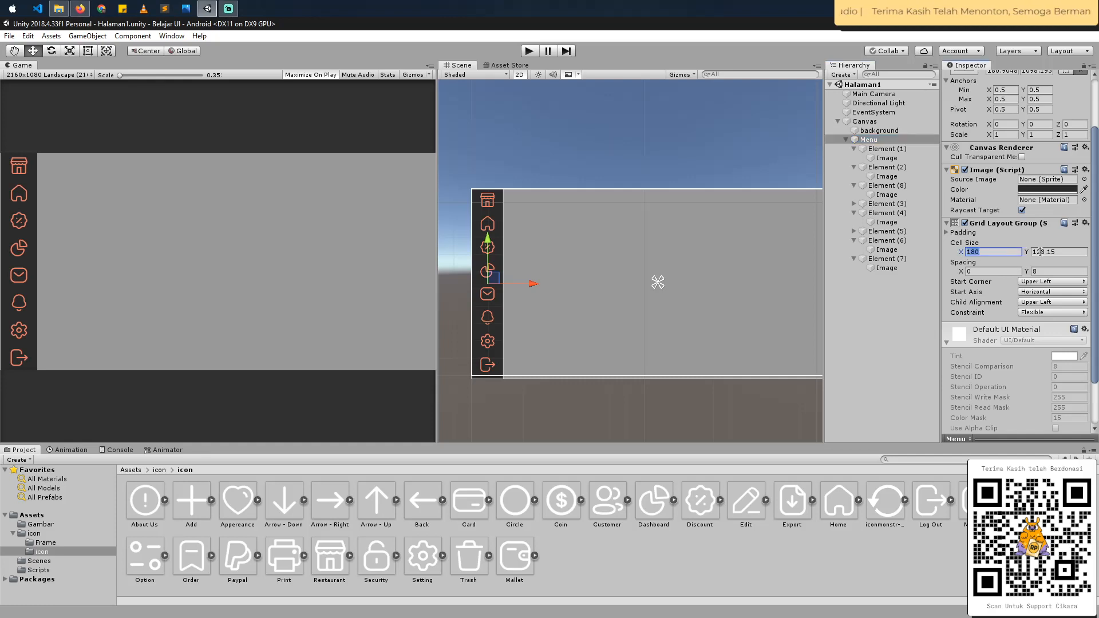
click(1048, 251)
click(998, 253)
click(1048, 253)
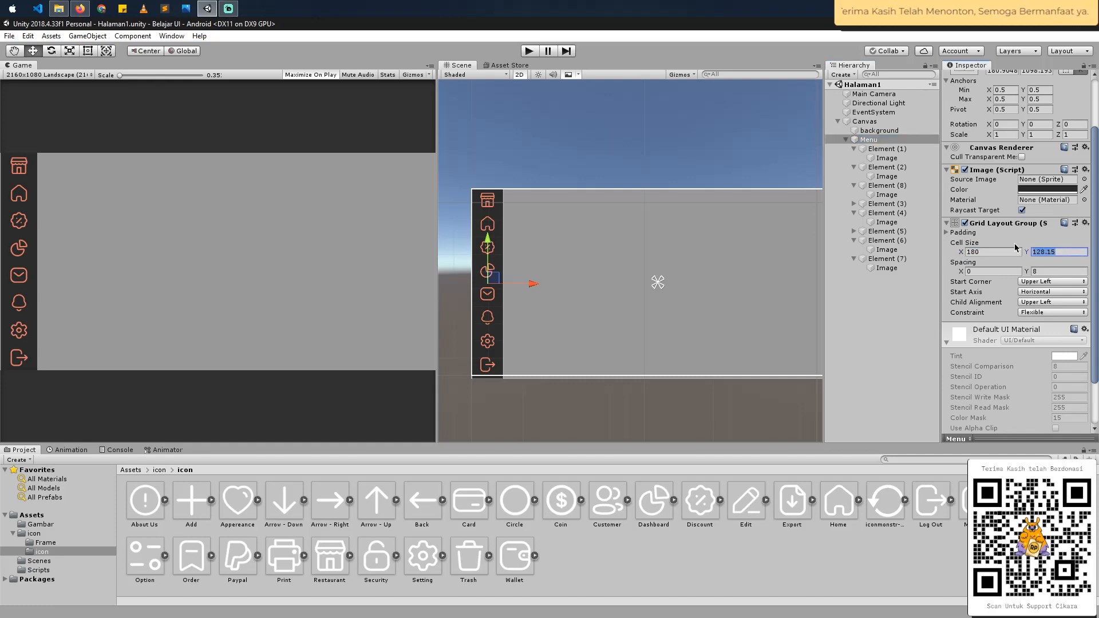
- Try changing the left padding of Menu's Grid Layout Group and undo the change
click(949, 232)
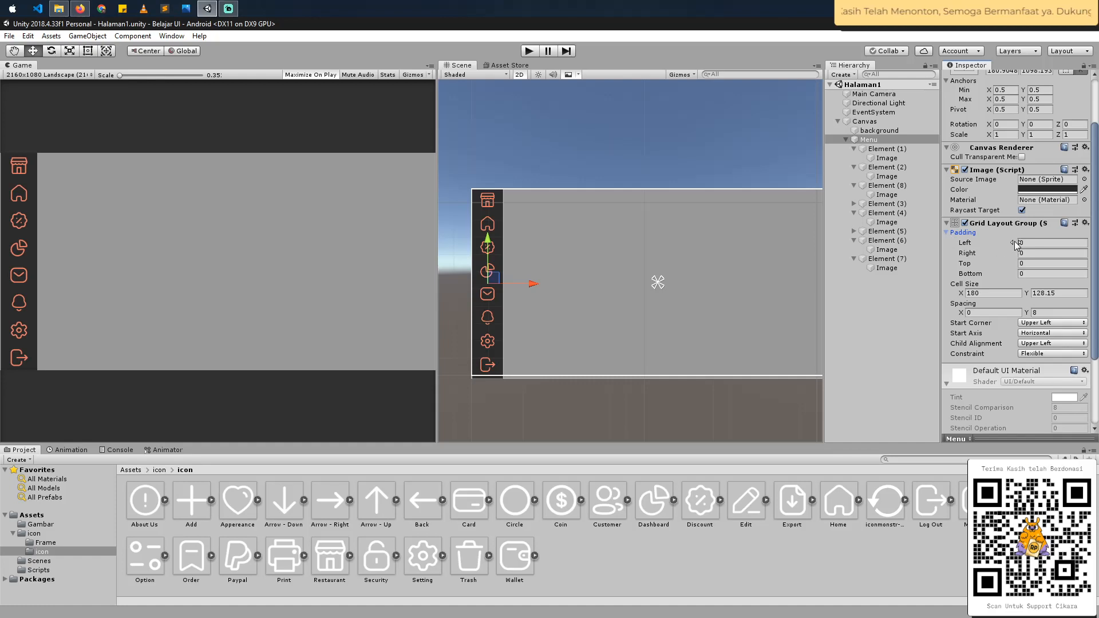
mouse_move(1014, 242)
mouse_down()
mouse_move(1025, 242)
mouse_move(1015, 243)
mouse_up()
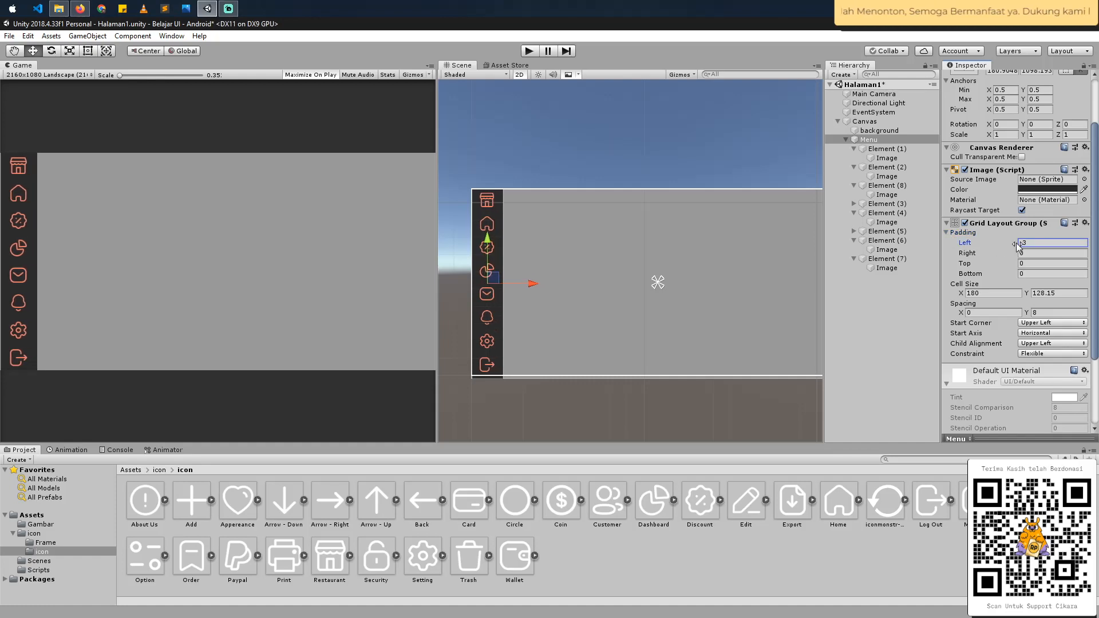
key(ctrl+z)
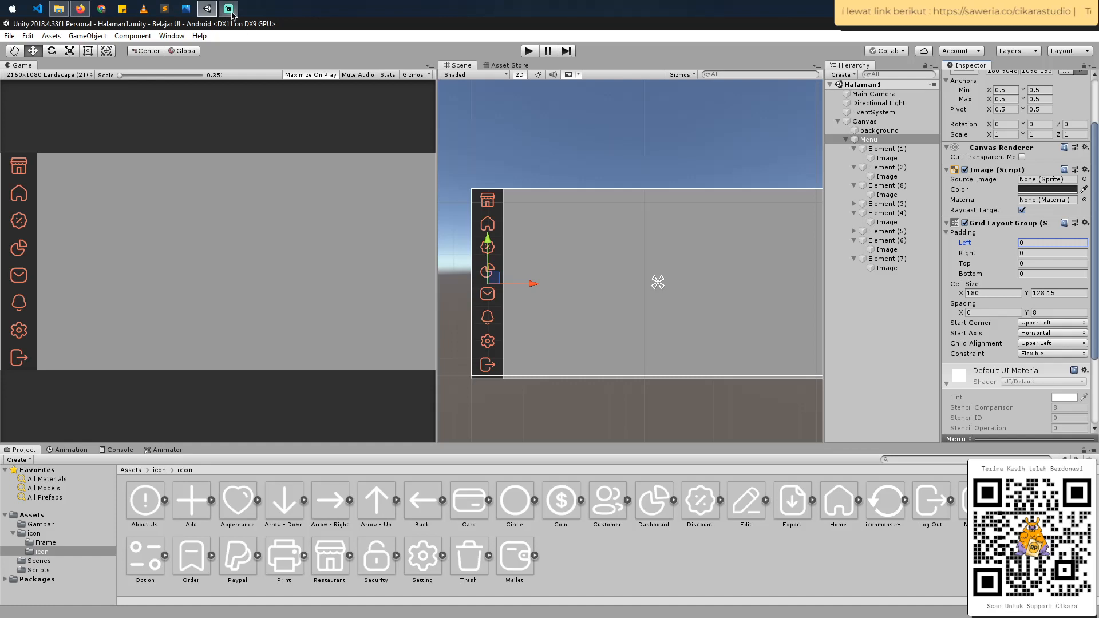
mouse_move(232, 16)
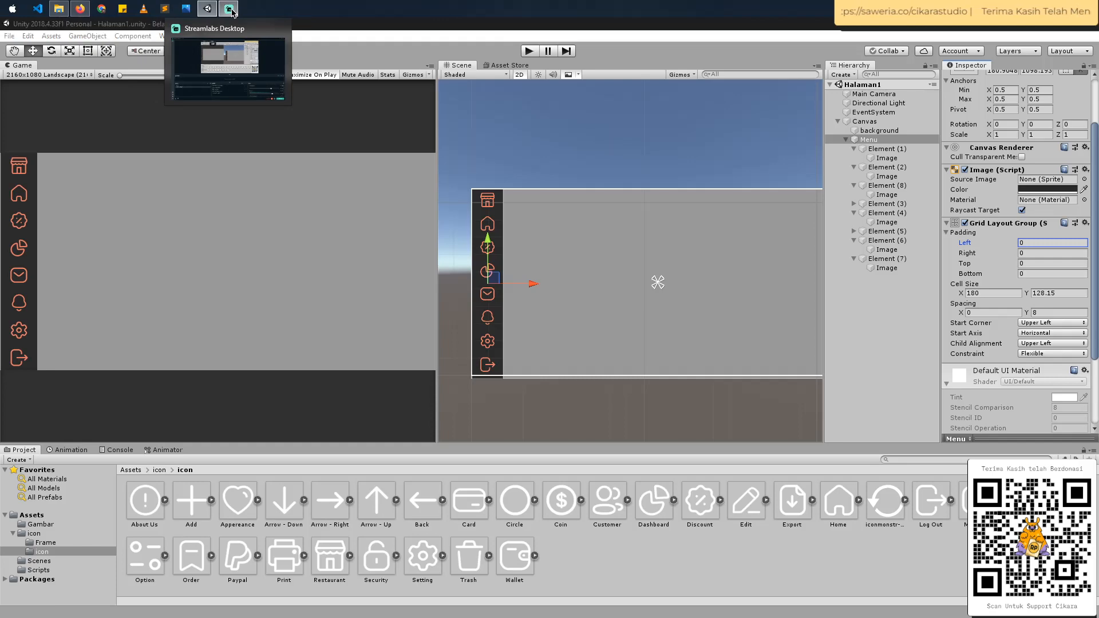
click(232, 11)
click(232, 10)
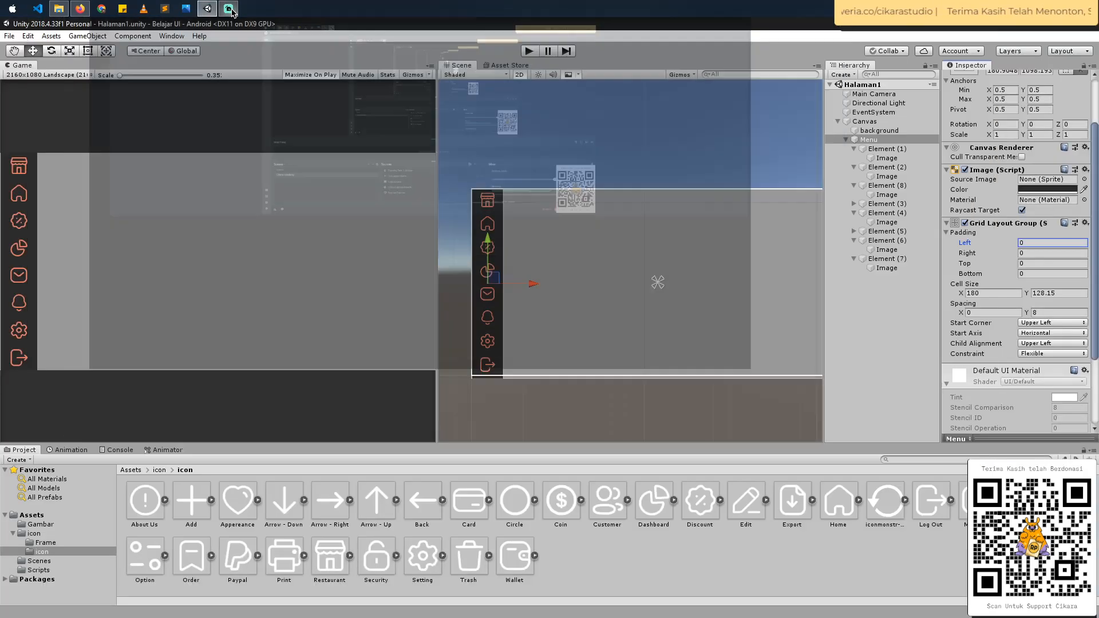
click(232, 10)
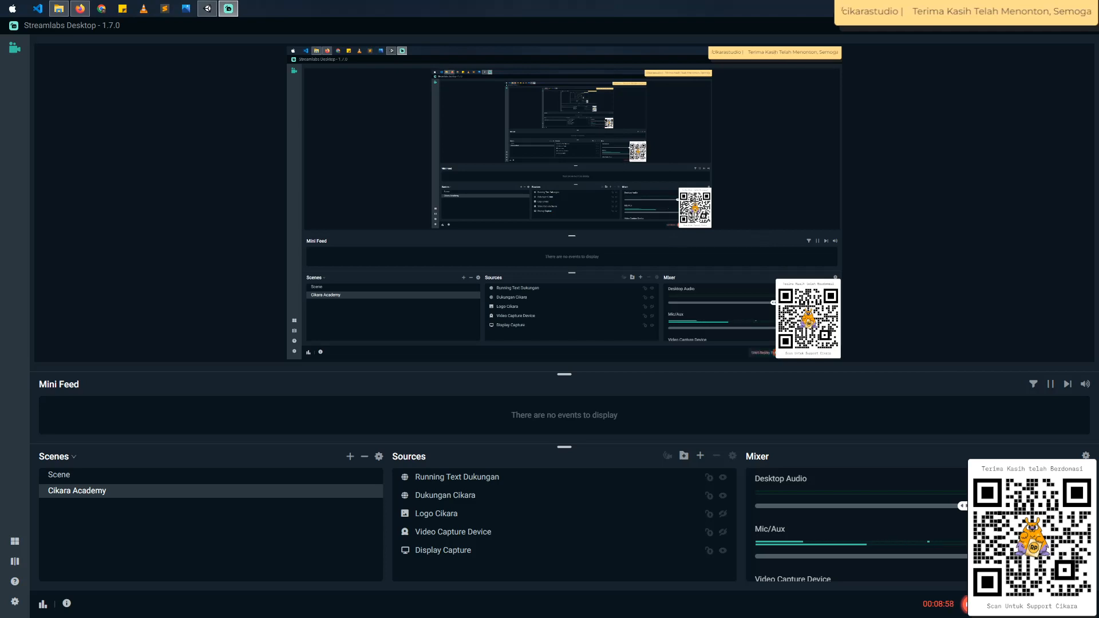